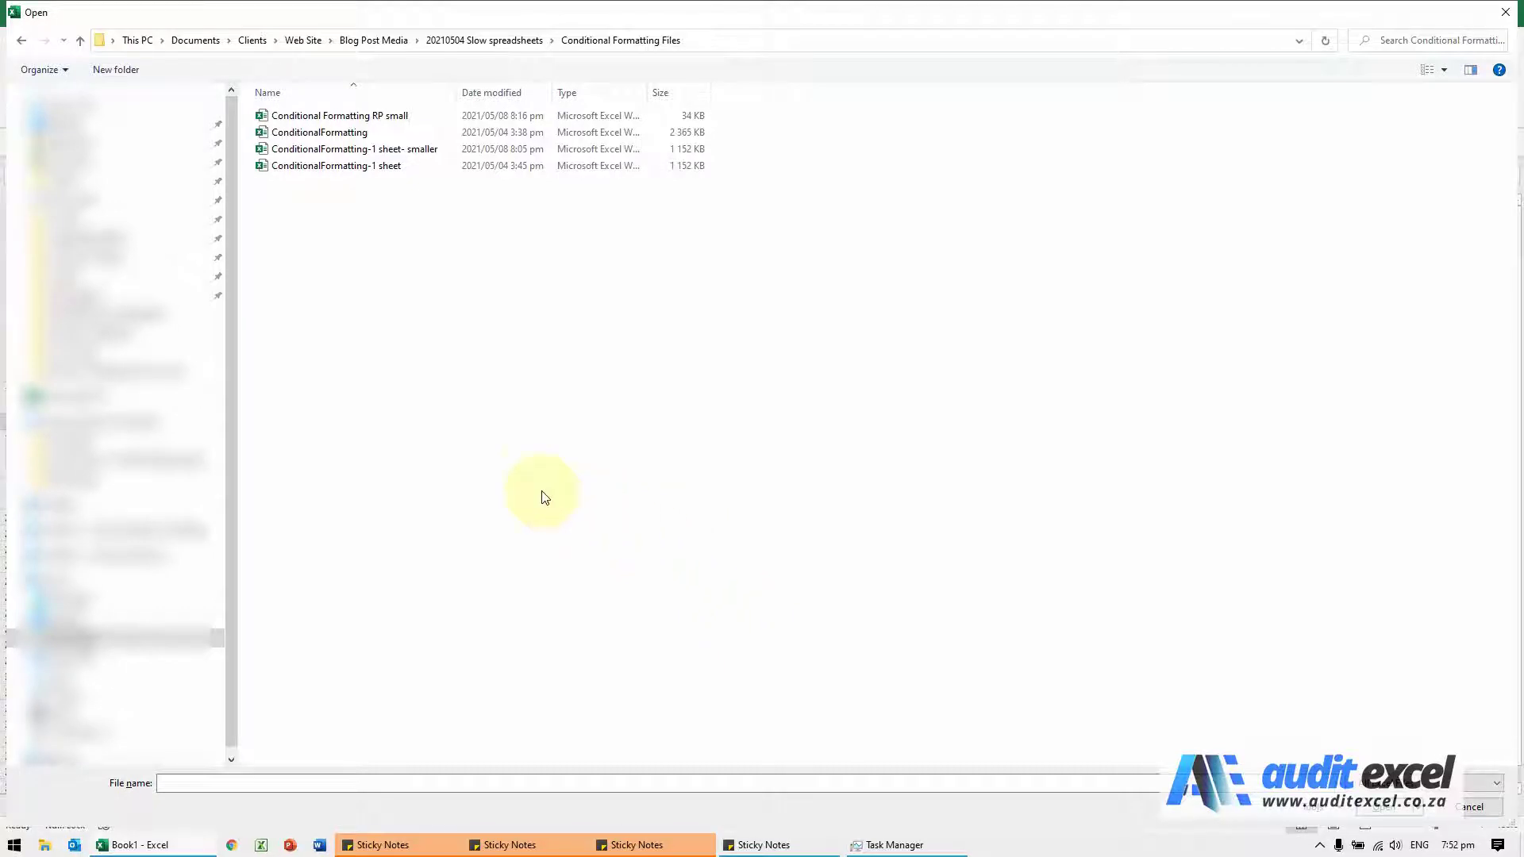
# Open the ConditionalFormatting-1 sheet workbook from the Open dialog
pyautogui.click(381, 168)
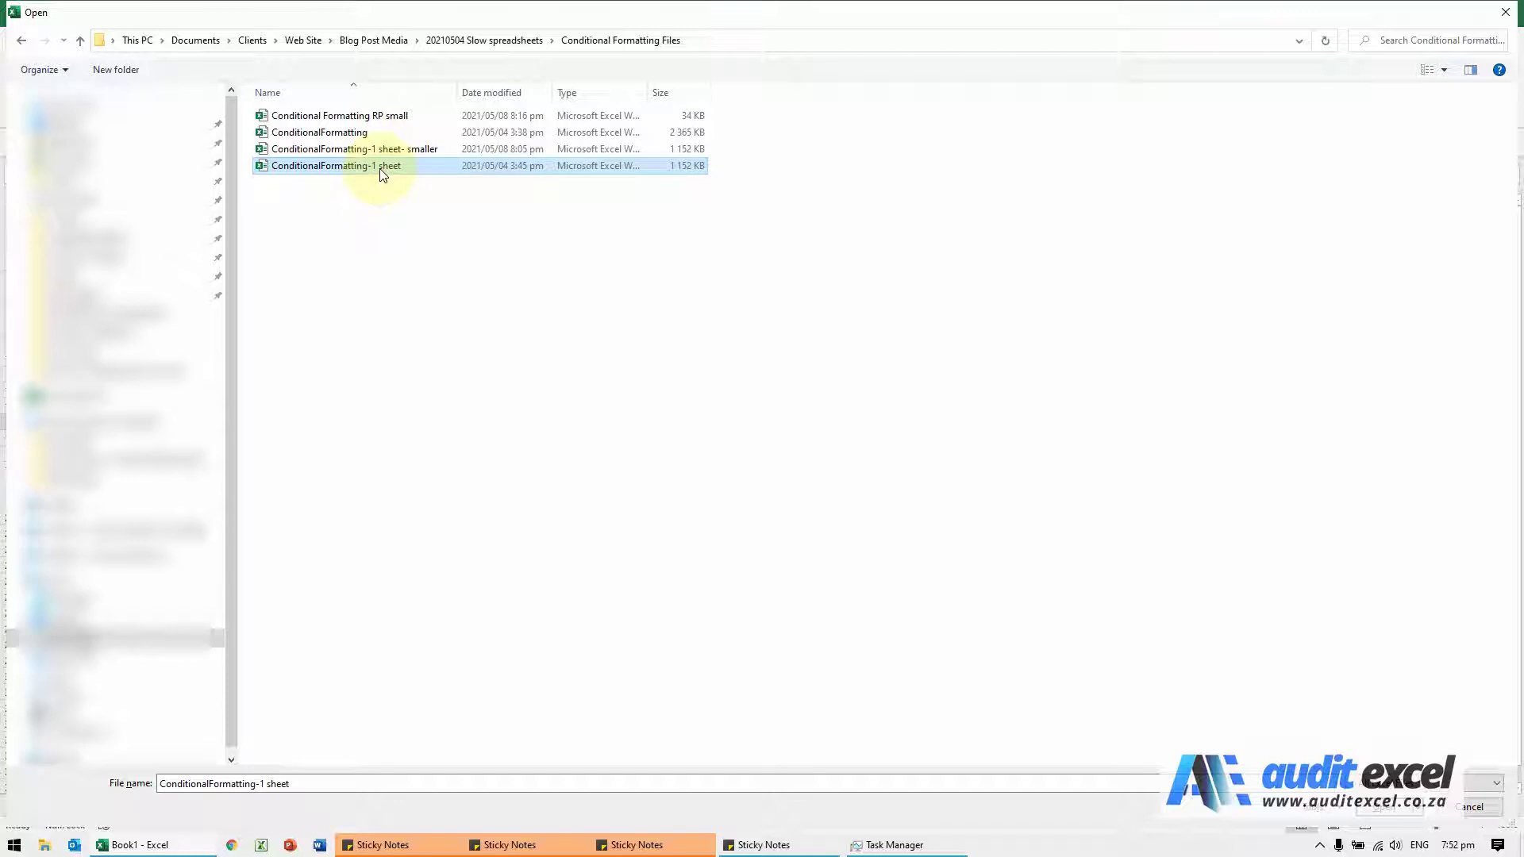
pyautogui.doubleClick(380, 168)
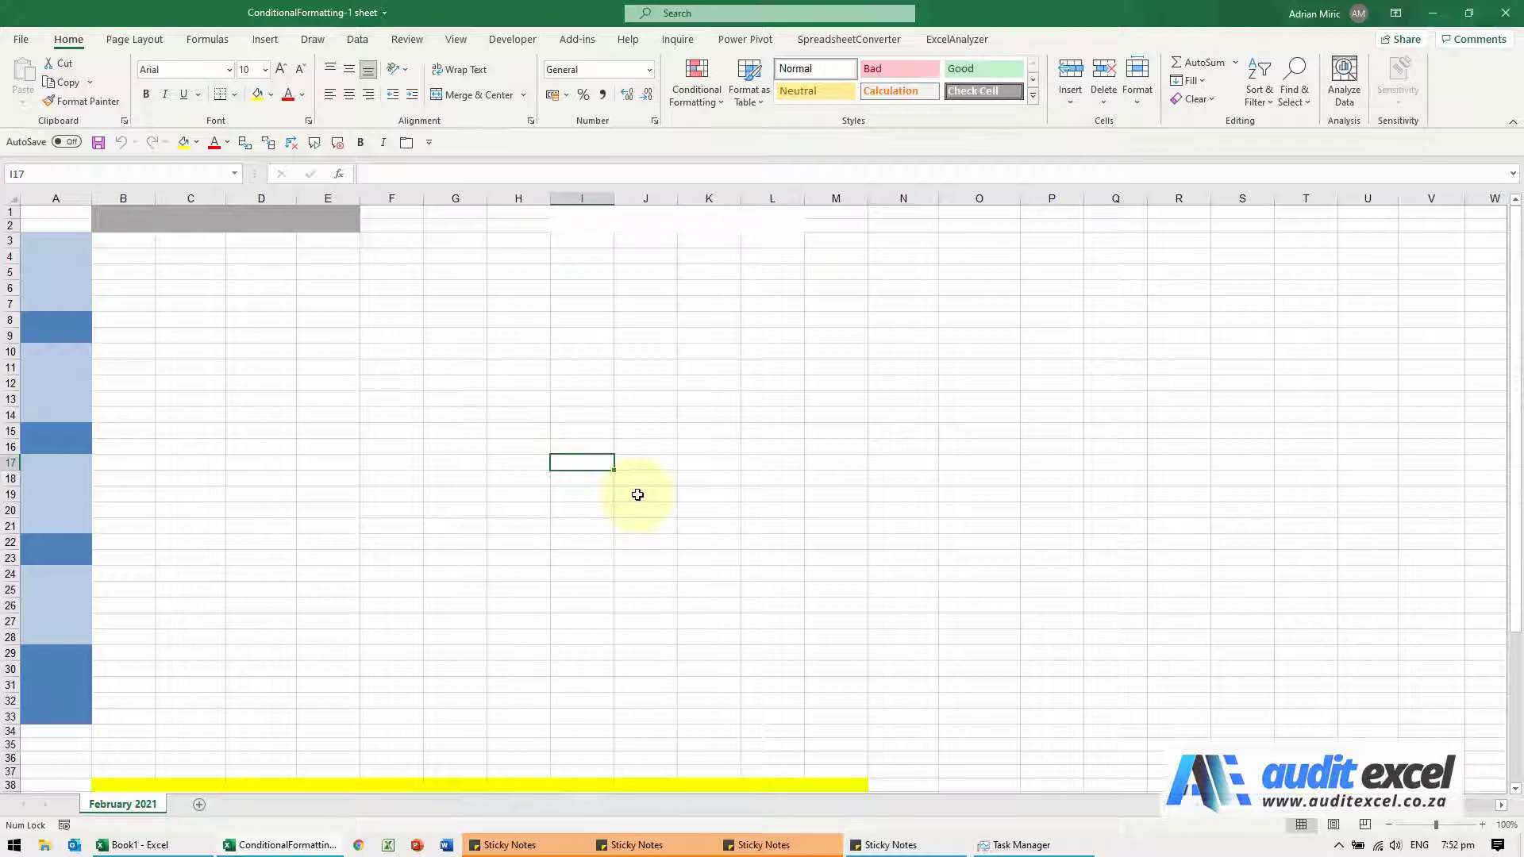
# Check the blank-looking cells around C14:D14, then insert a new blank row at row 7
pyautogui.click(273, 360)
pyautogui.click(384, 412)
pyautogui.click(259, 413)
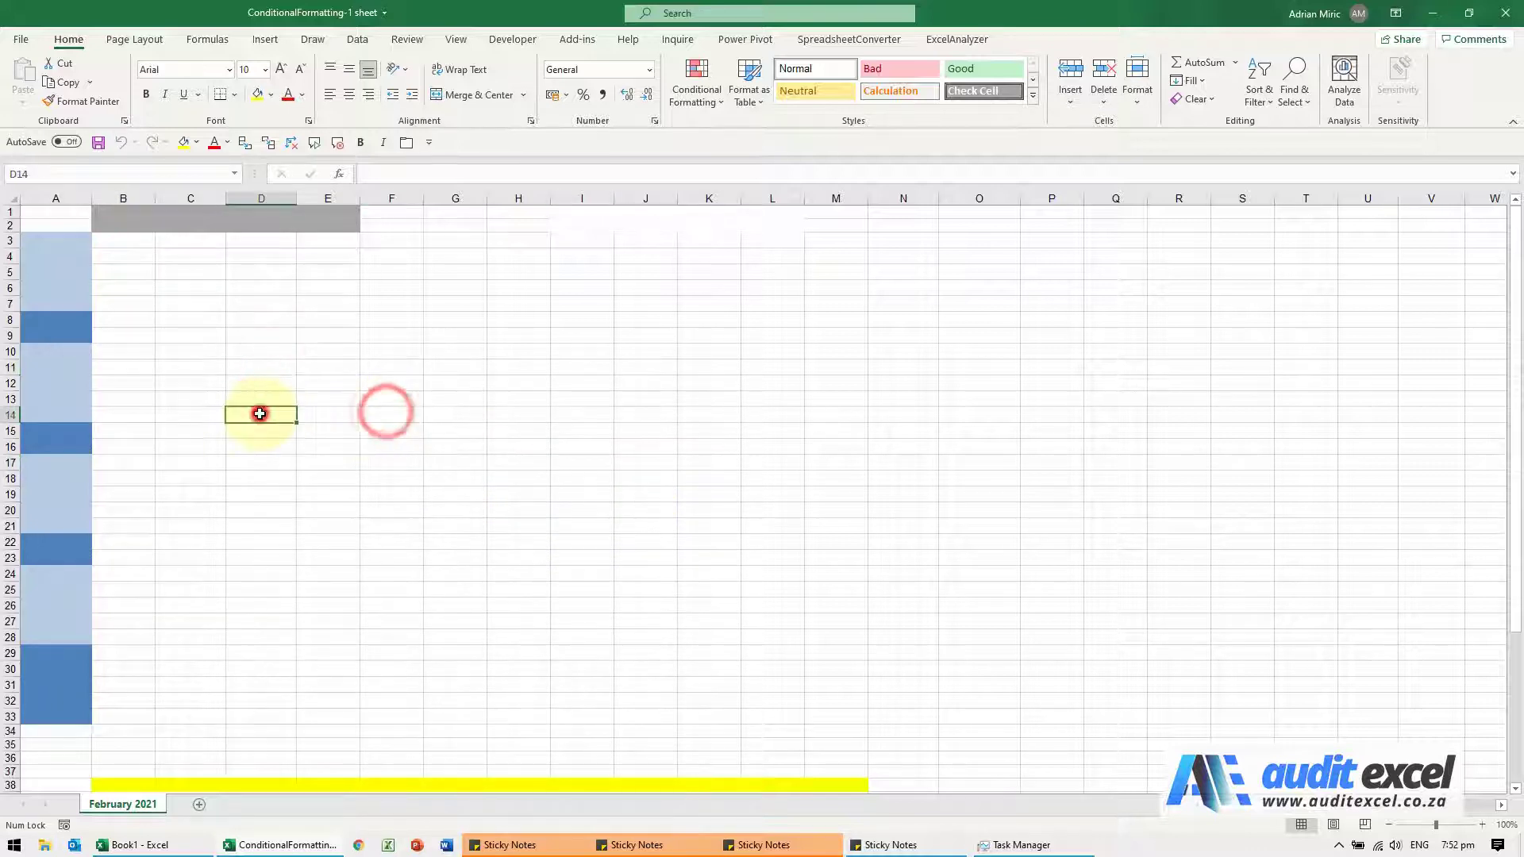
pyautogui.click(197, 417)
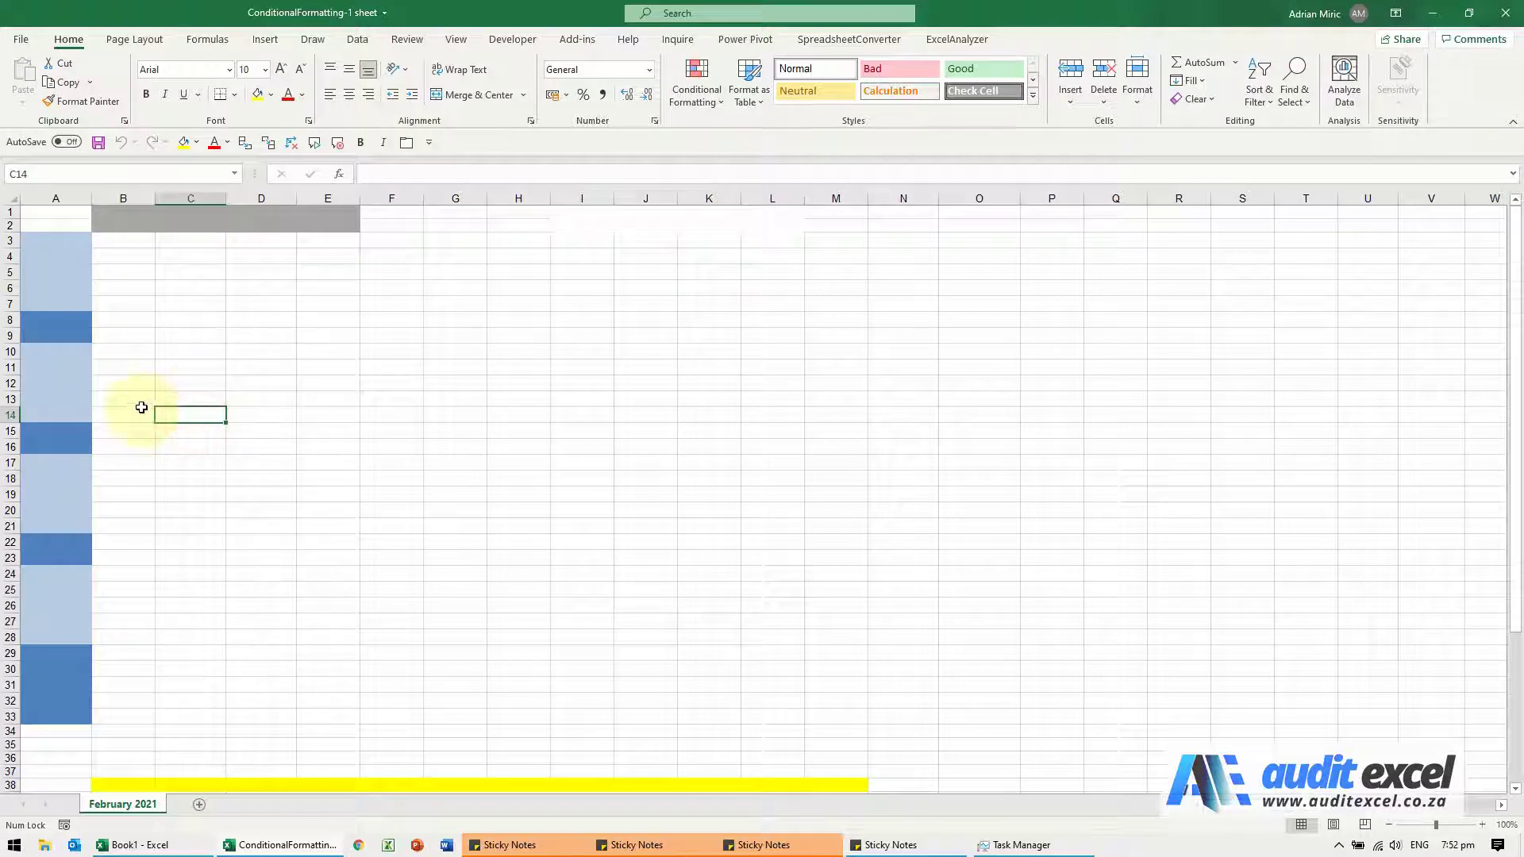
pyautogui.click(13, 302)
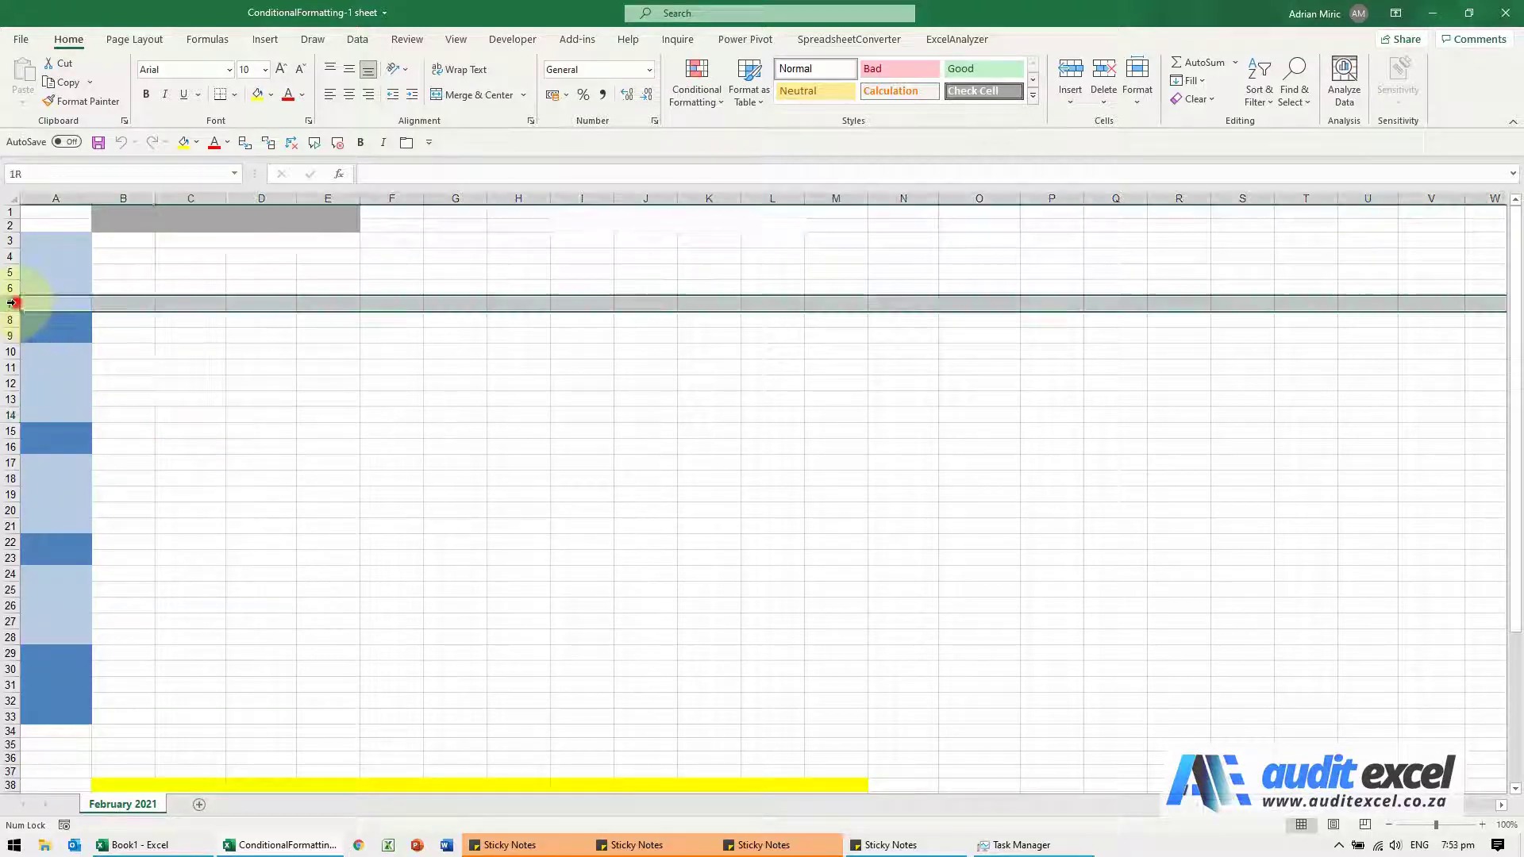
pyautogui.rightClick(11, 302)
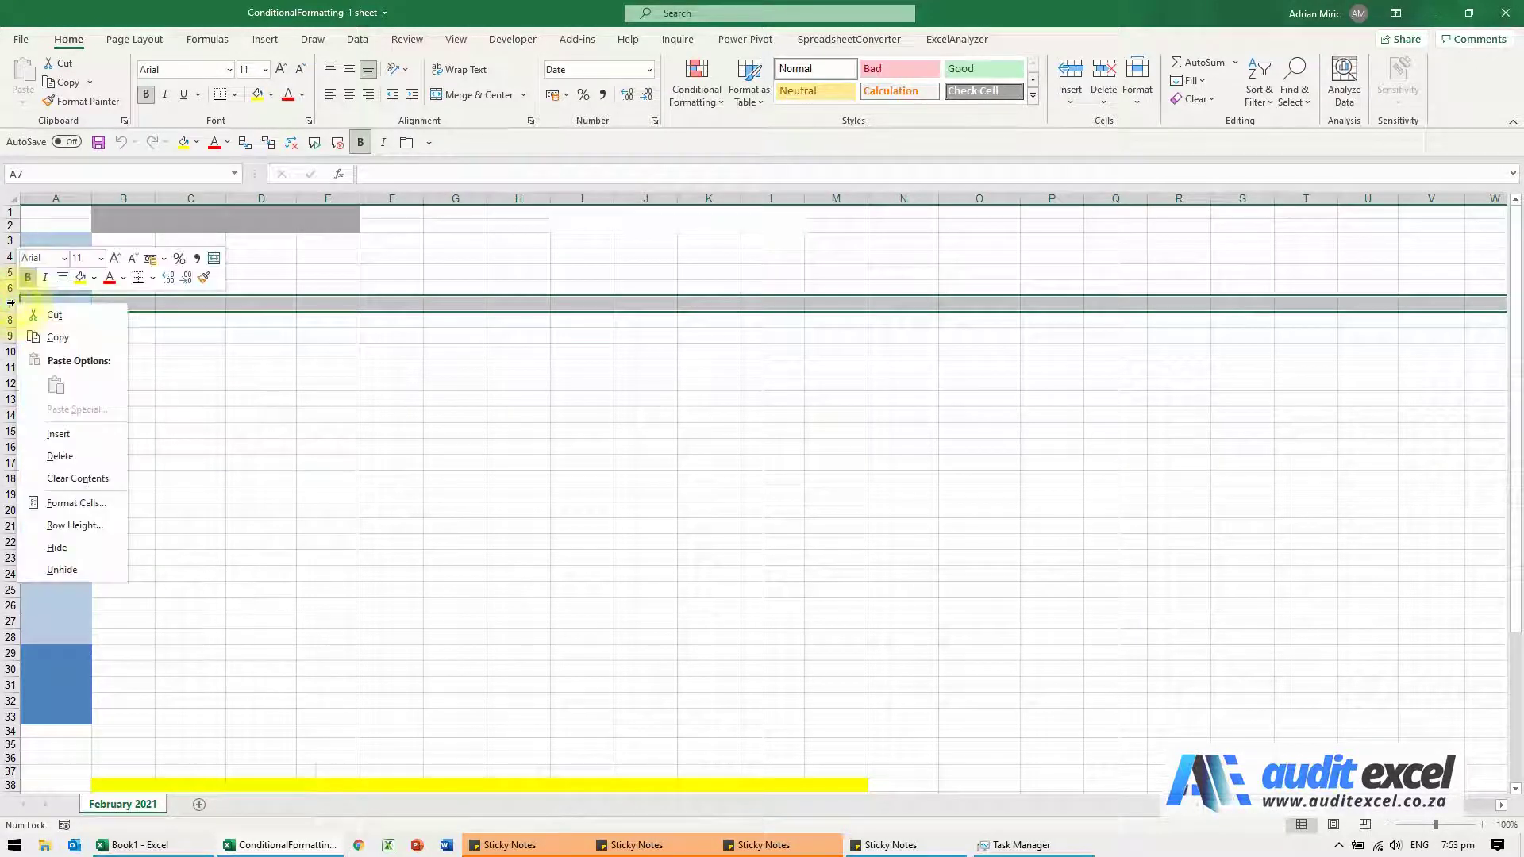
pyautogui.click(93, 435)
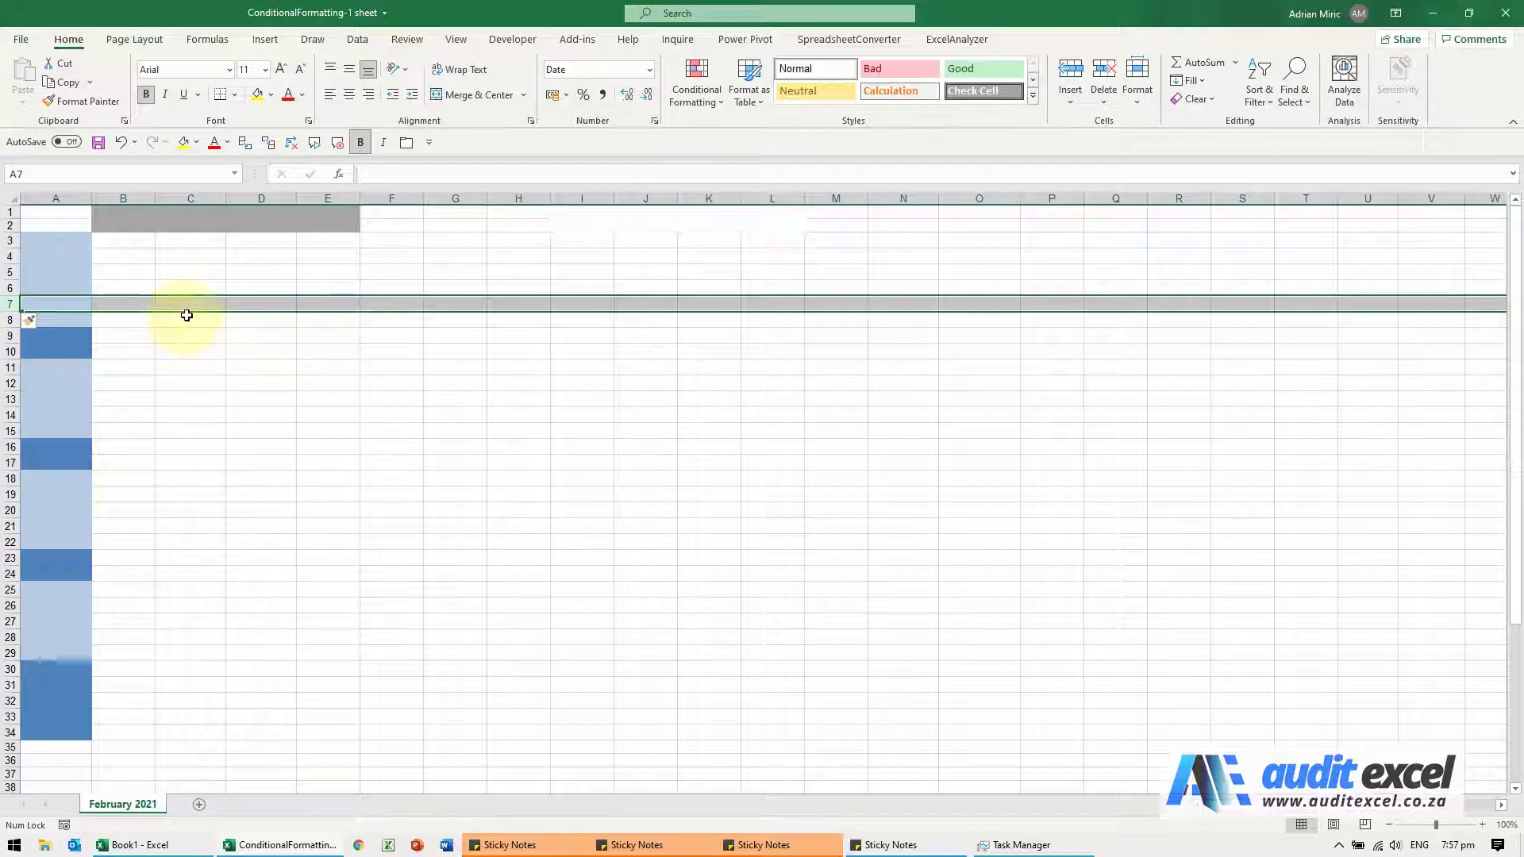
# Use Go To Special with Conditional formats (All) to select every conditionally formatted cell
pyautogui.click(190, 302)
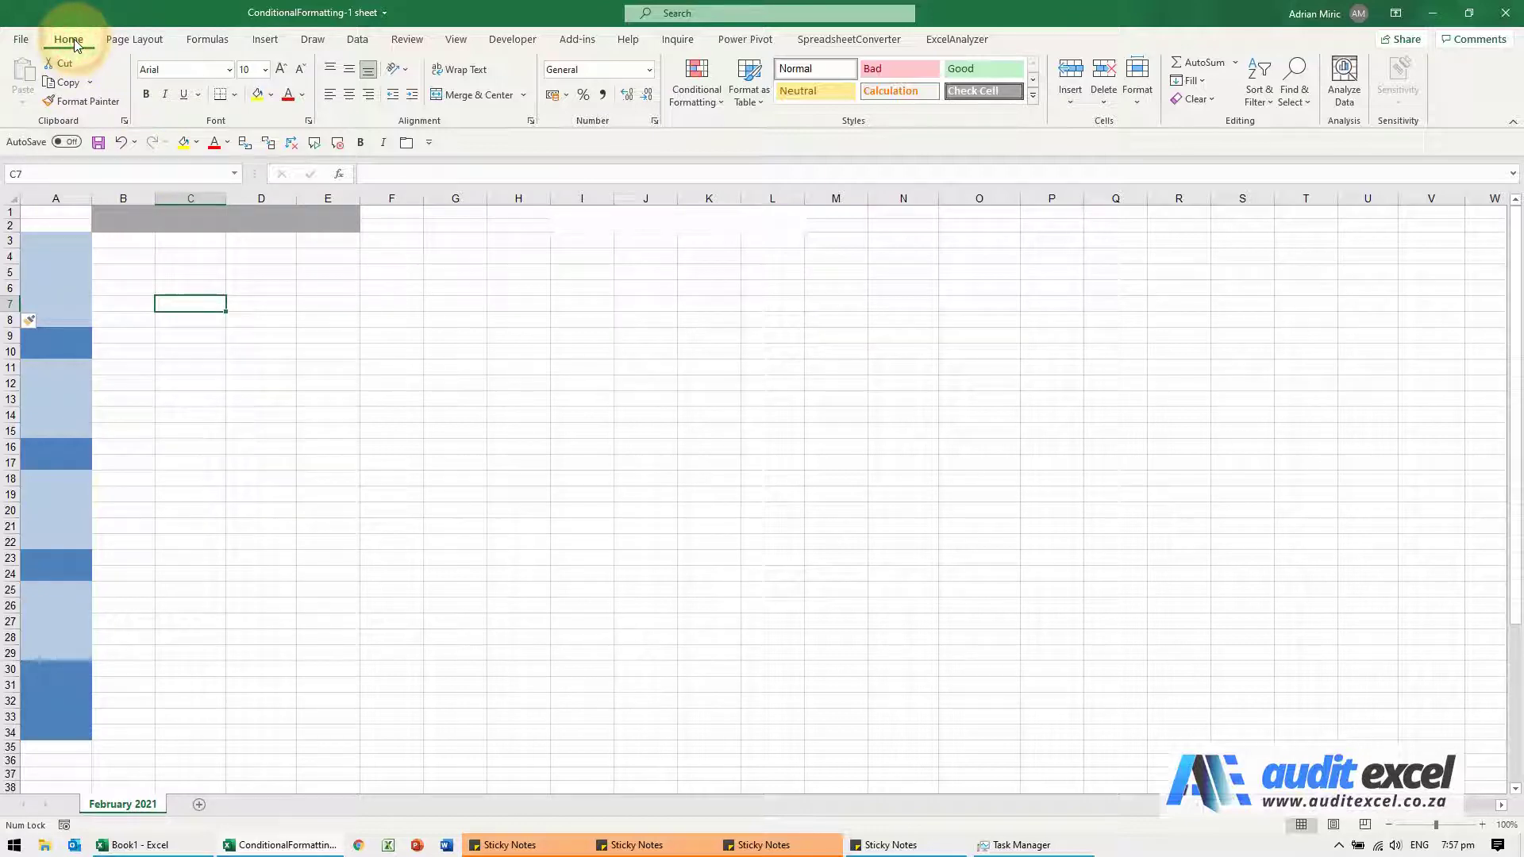
pyautogui.click(1297, 93)
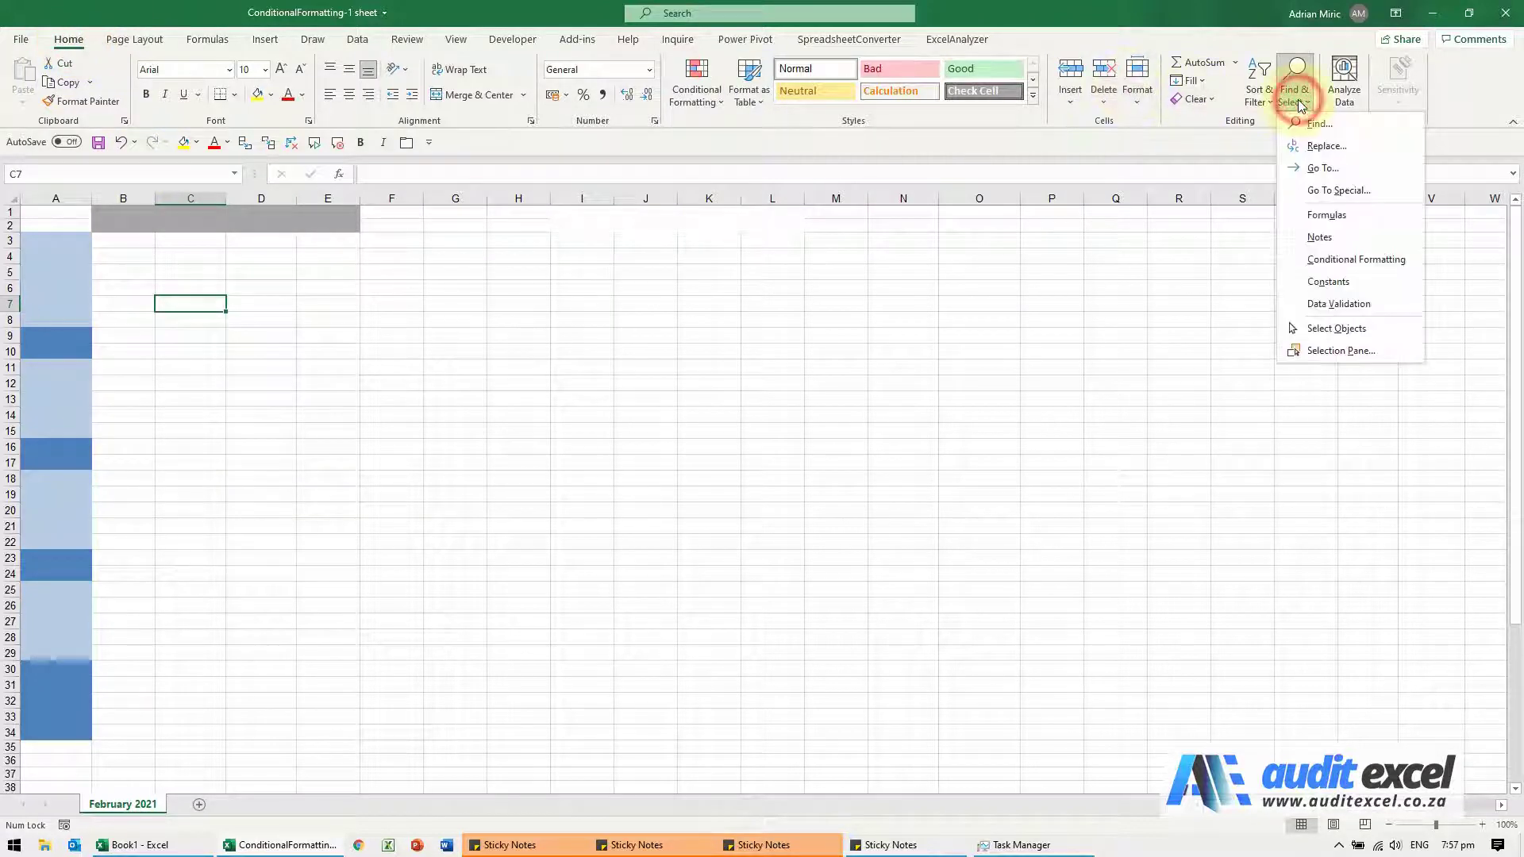
pyautogui.click(1329, 190)
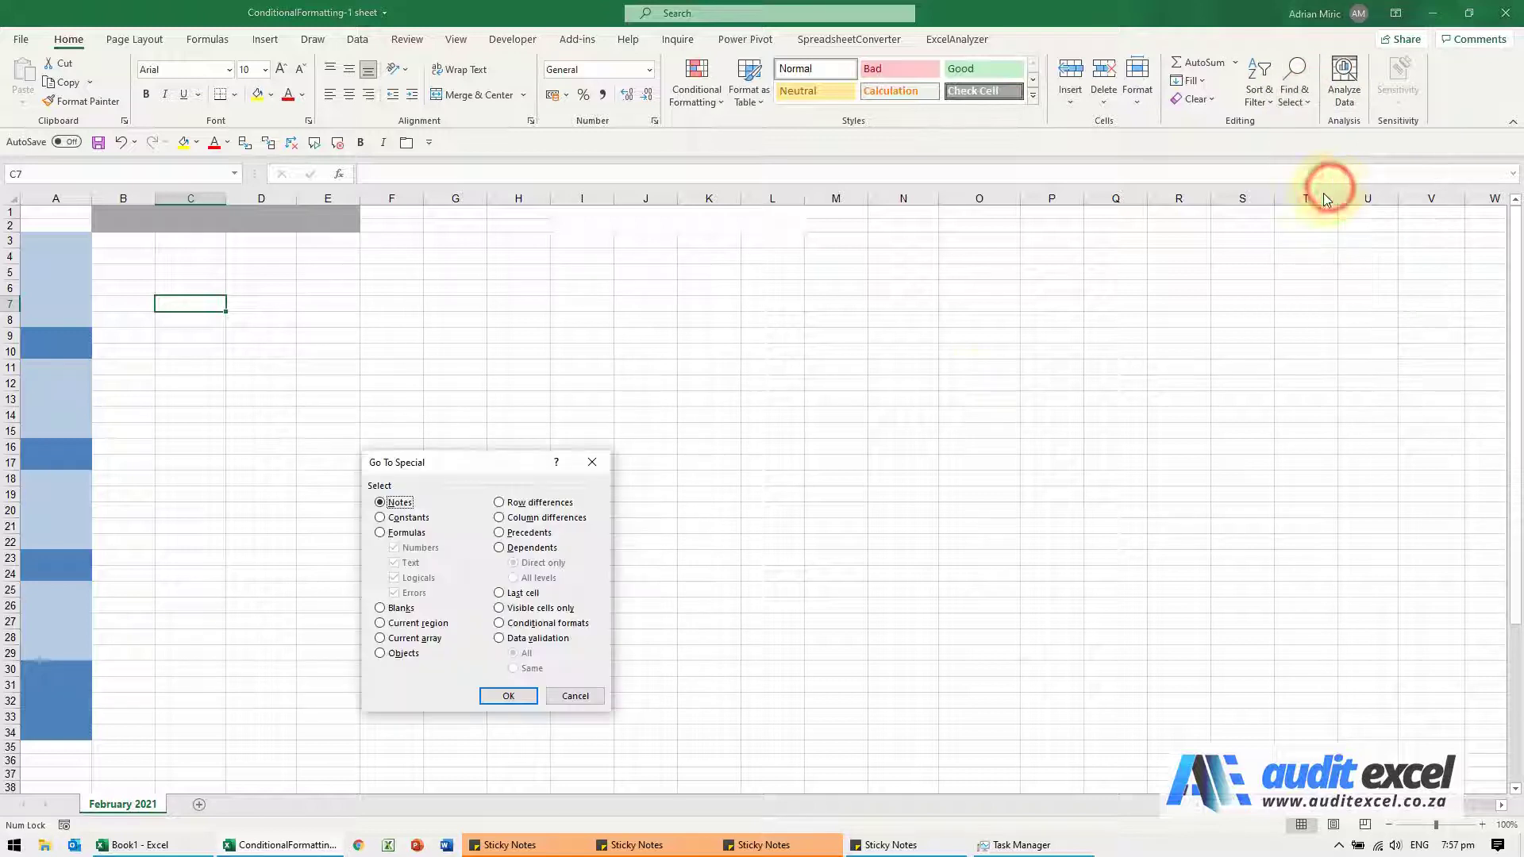
pyautogui.moveTo(510, 466); pyautogui.dragTo(529, 235)
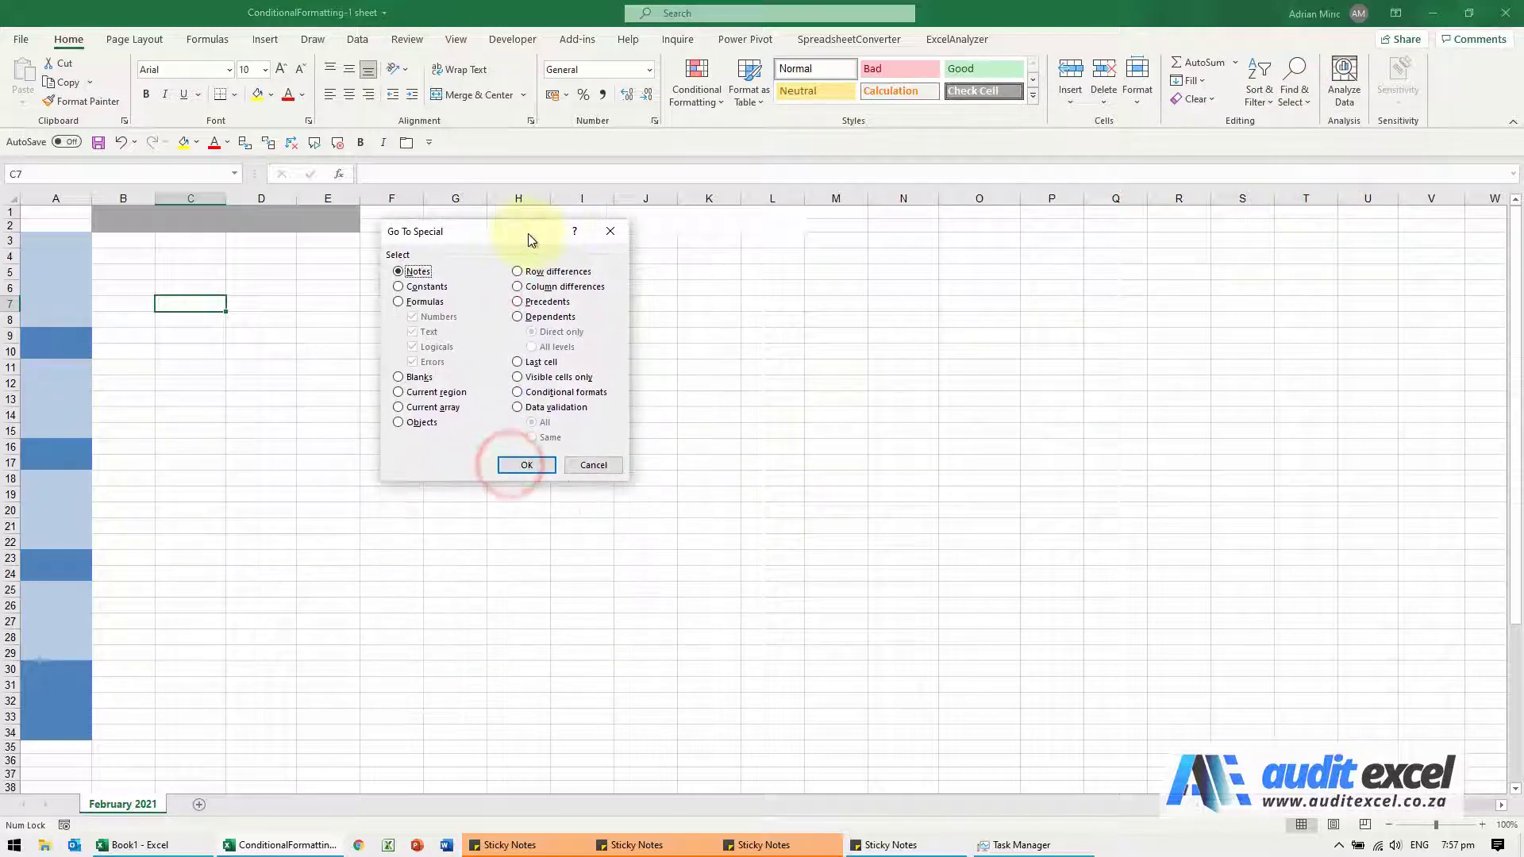
pyautogui.click(517, 393)
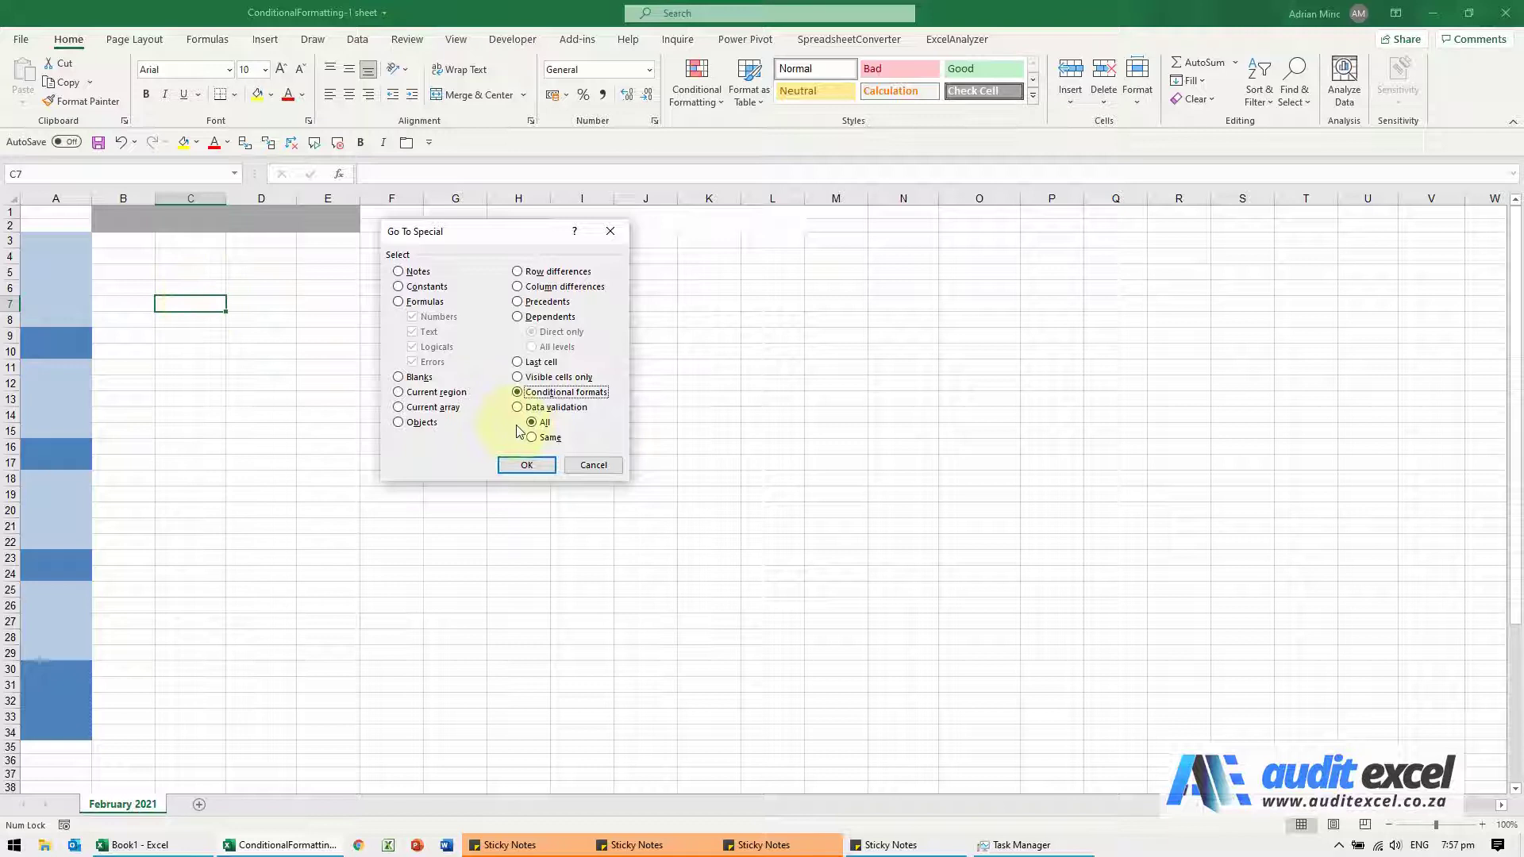
pyautogui.click(525, 466)
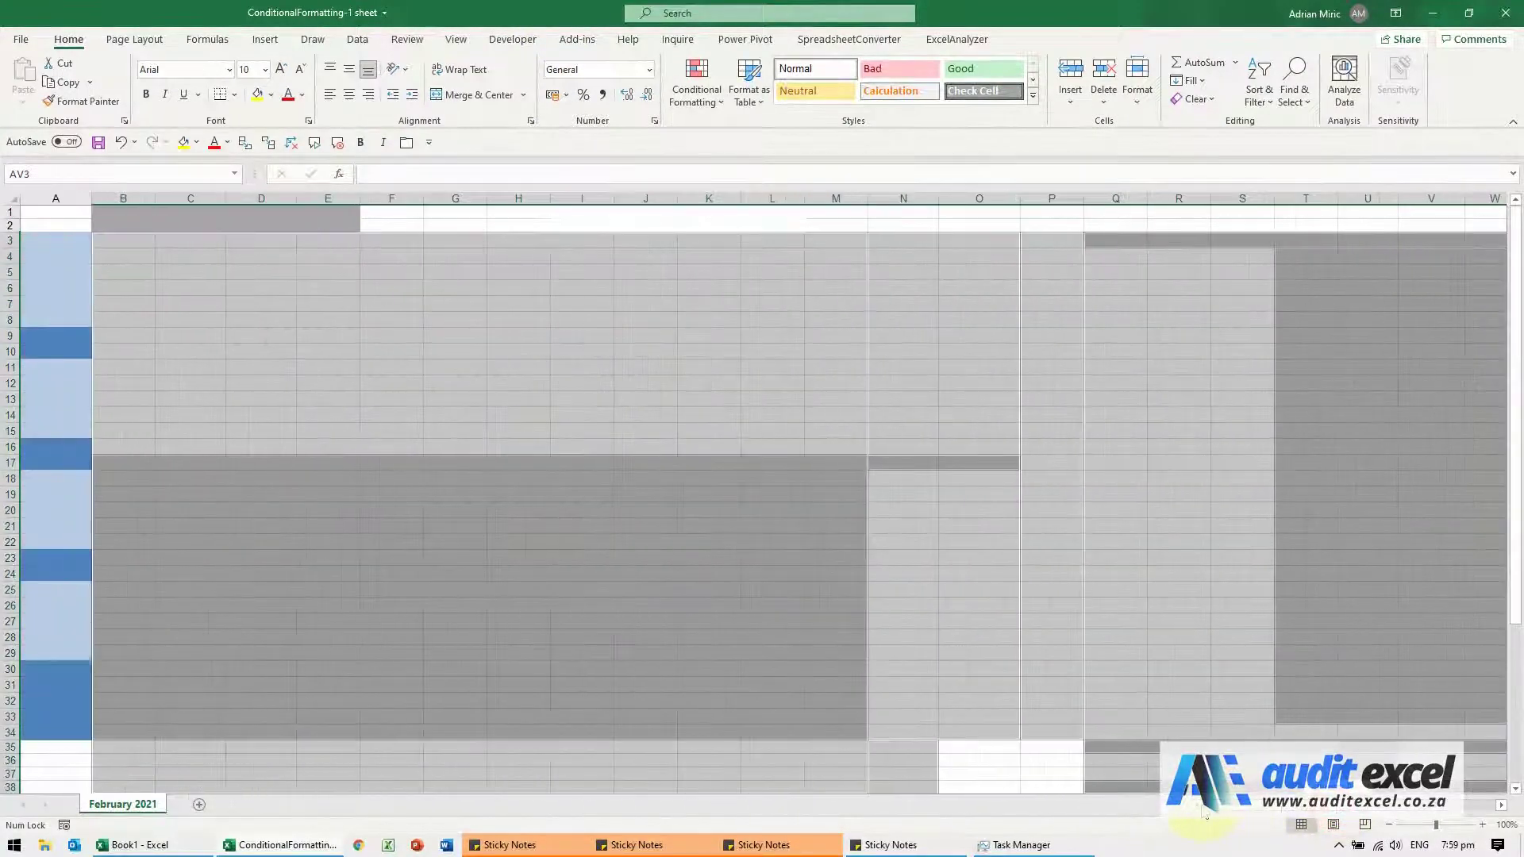
pyautogui.click(388, 373)
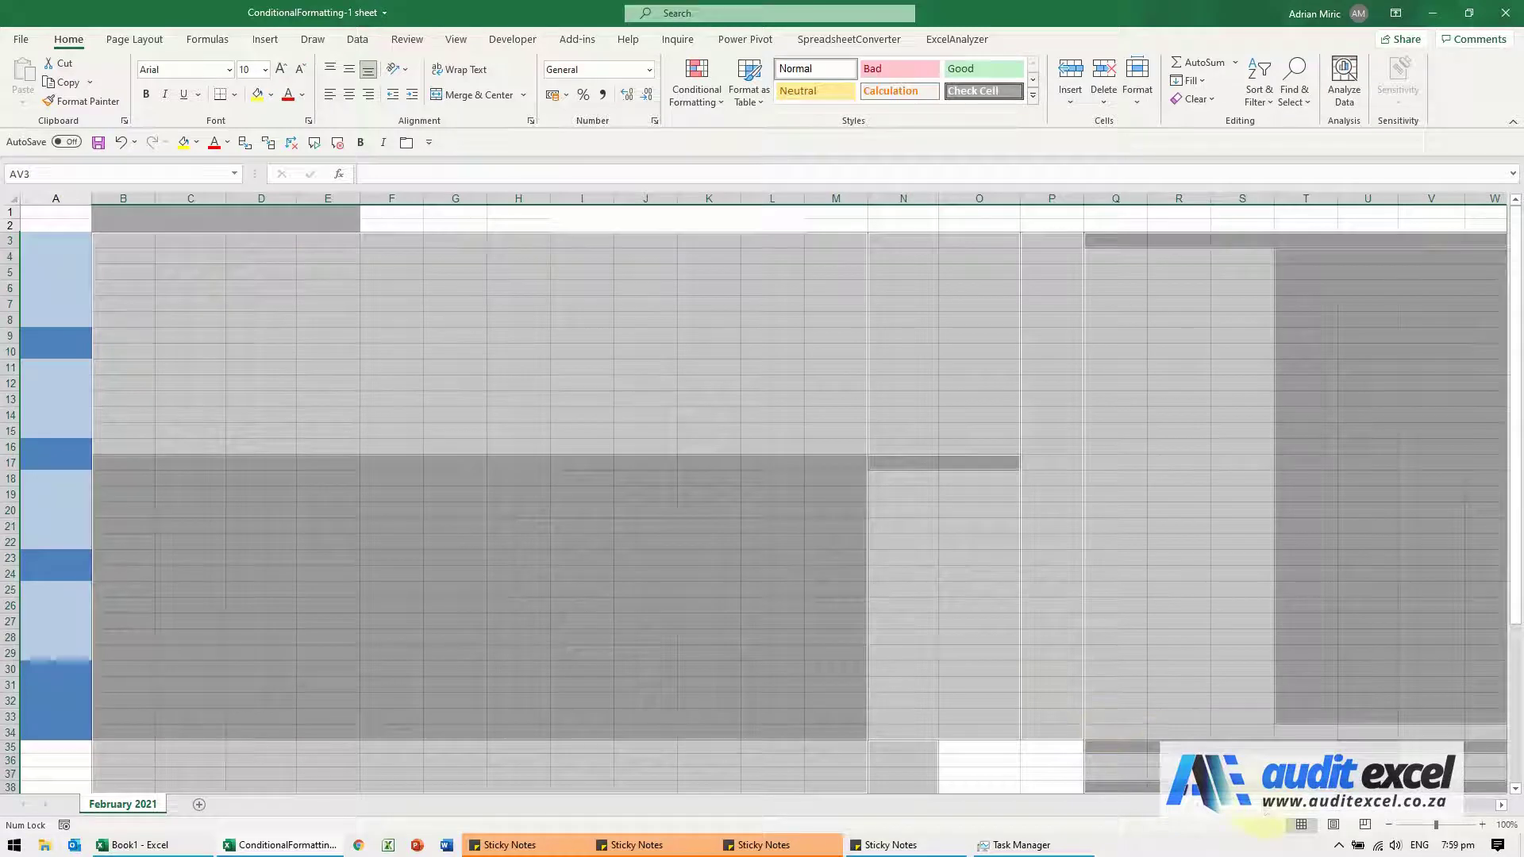
pyautogui.click(1333, 825)
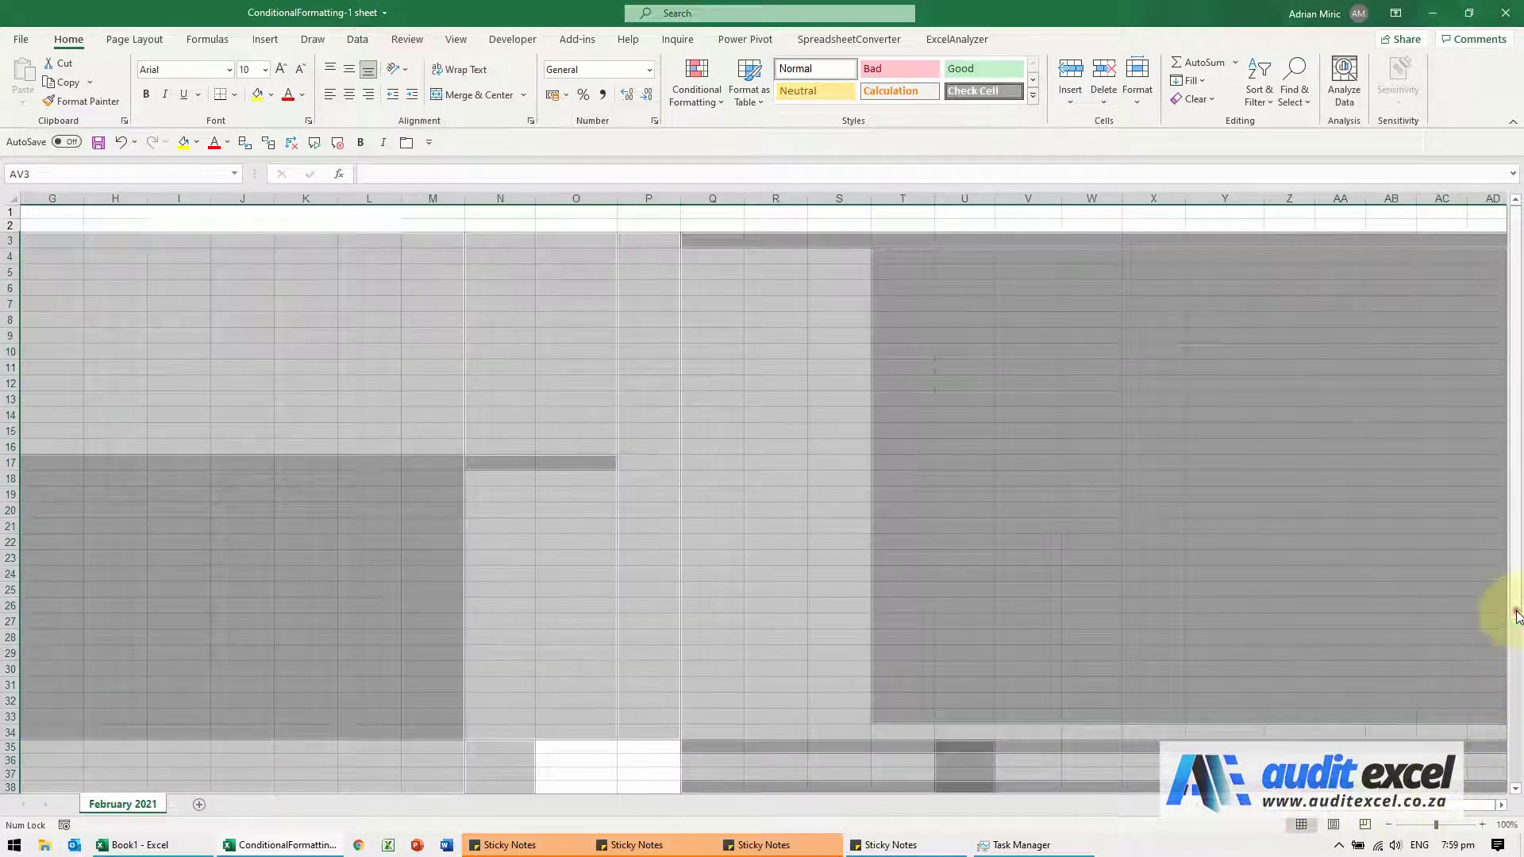
pyautogui.moveTo(1511, 608); pyautogui.dragTo(1469, 510)
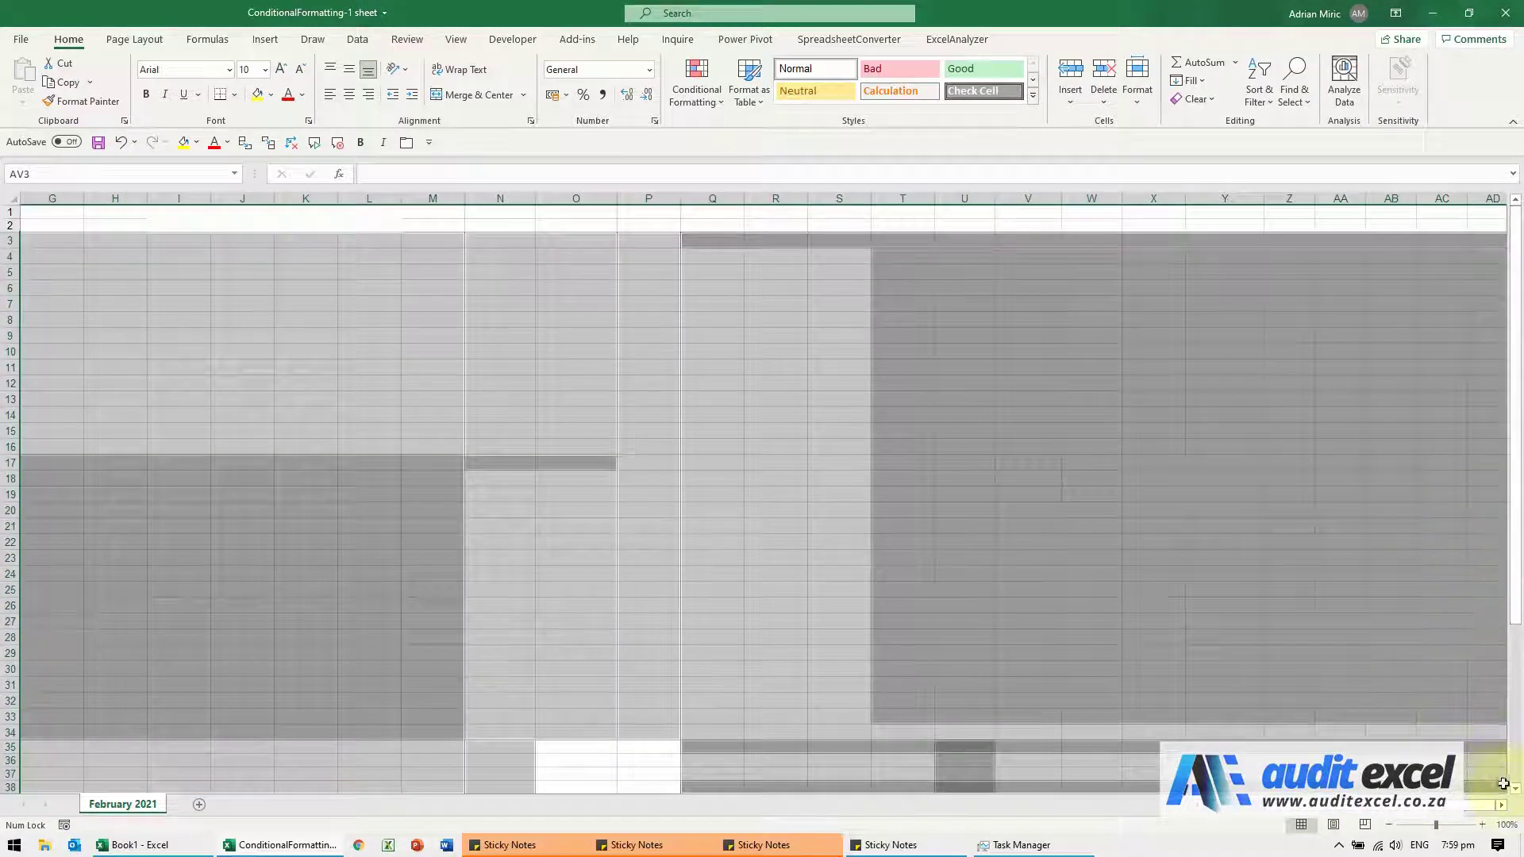
pyautogui.moveTo(1506, 808); pyautogui.dragTo(1504, 808)
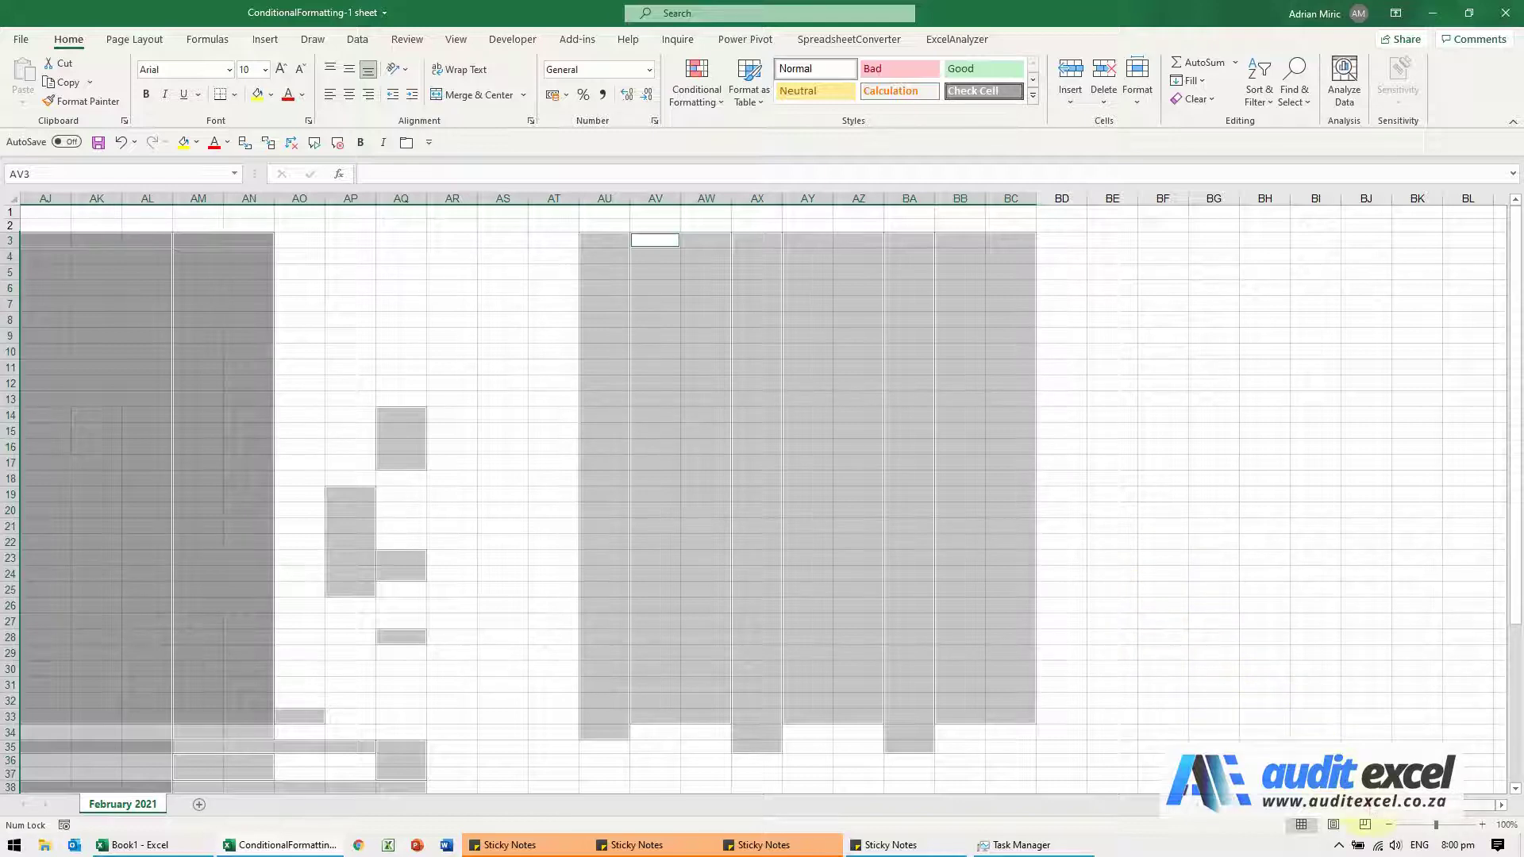
pyautogui.hscroll(-12, 1099, 725)
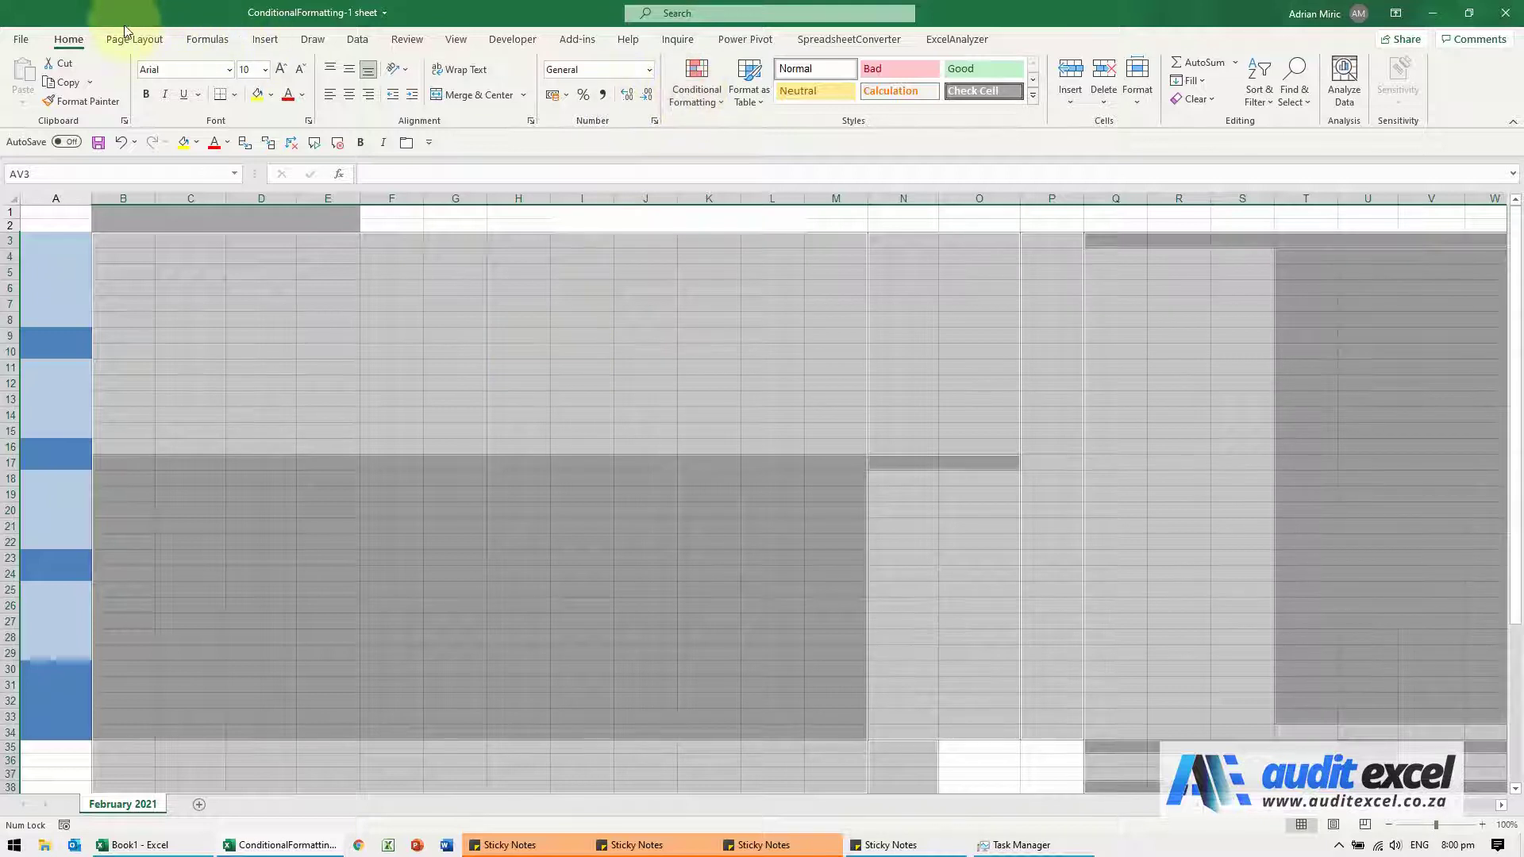
# Open Manage Rules from the Conditional Formatting menu to list the selection's rules
pyautogui.click(696, 100)
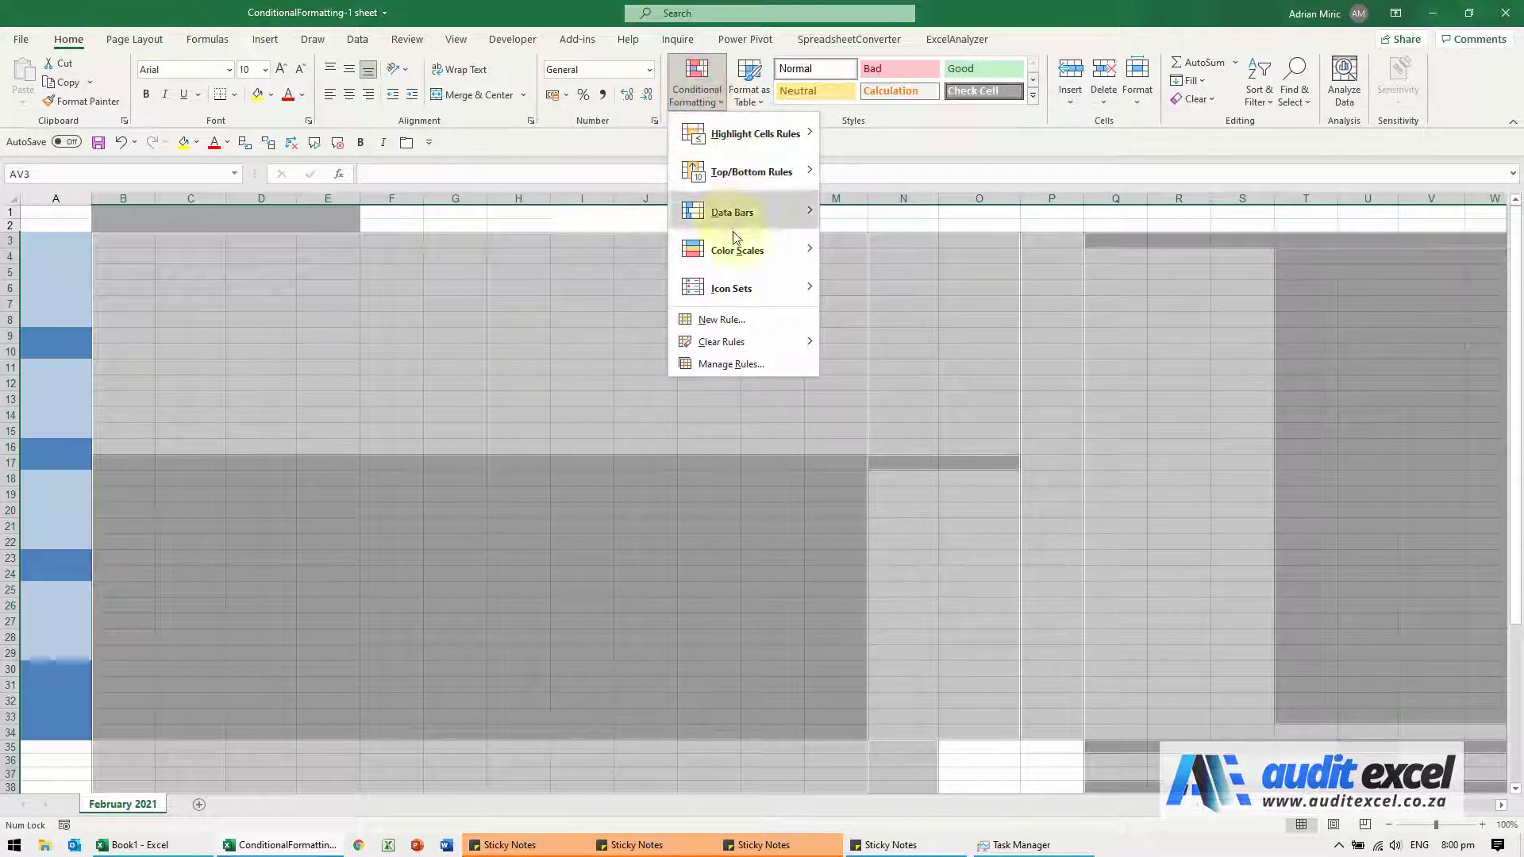
pyautogui.moveTo(750, 337)
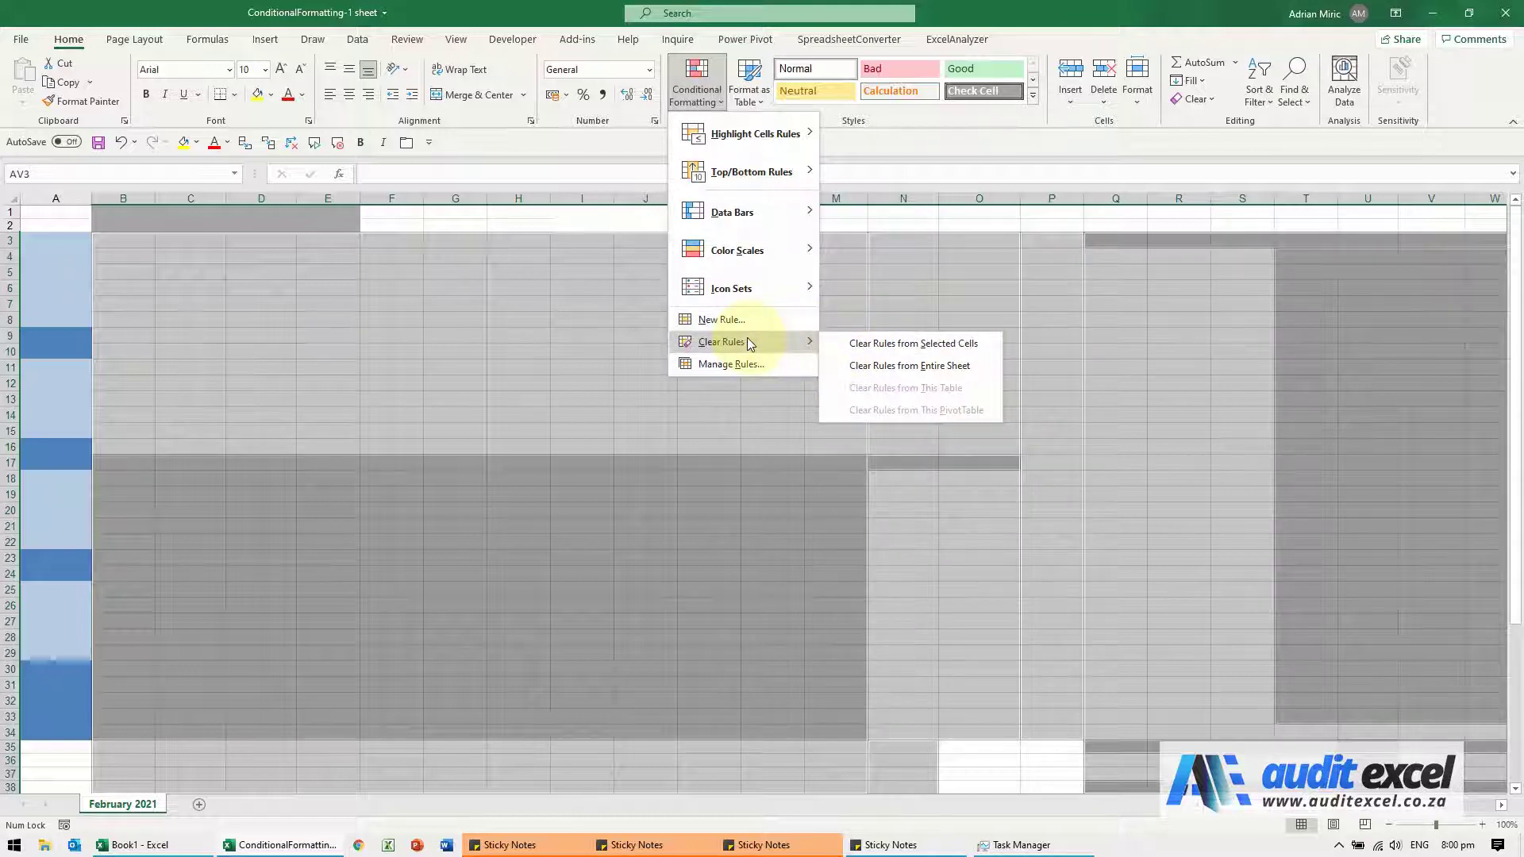
pyautogui.click(736, 362)
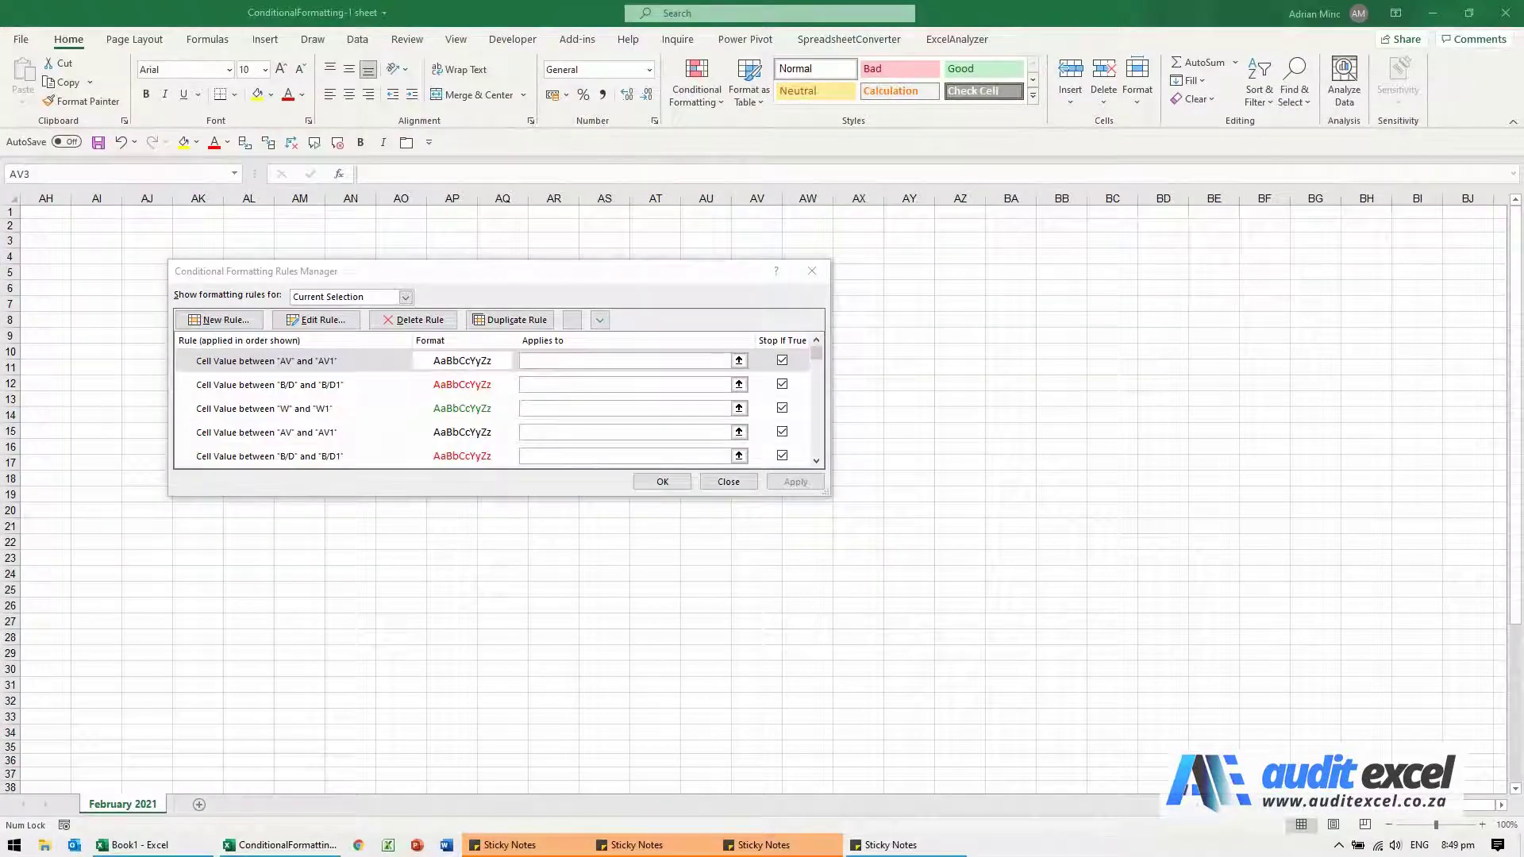
# Scroll through the duplicate Cell Value between "AV" and "AV1" rules, then close without changes
pyautogui.click(682, 560)
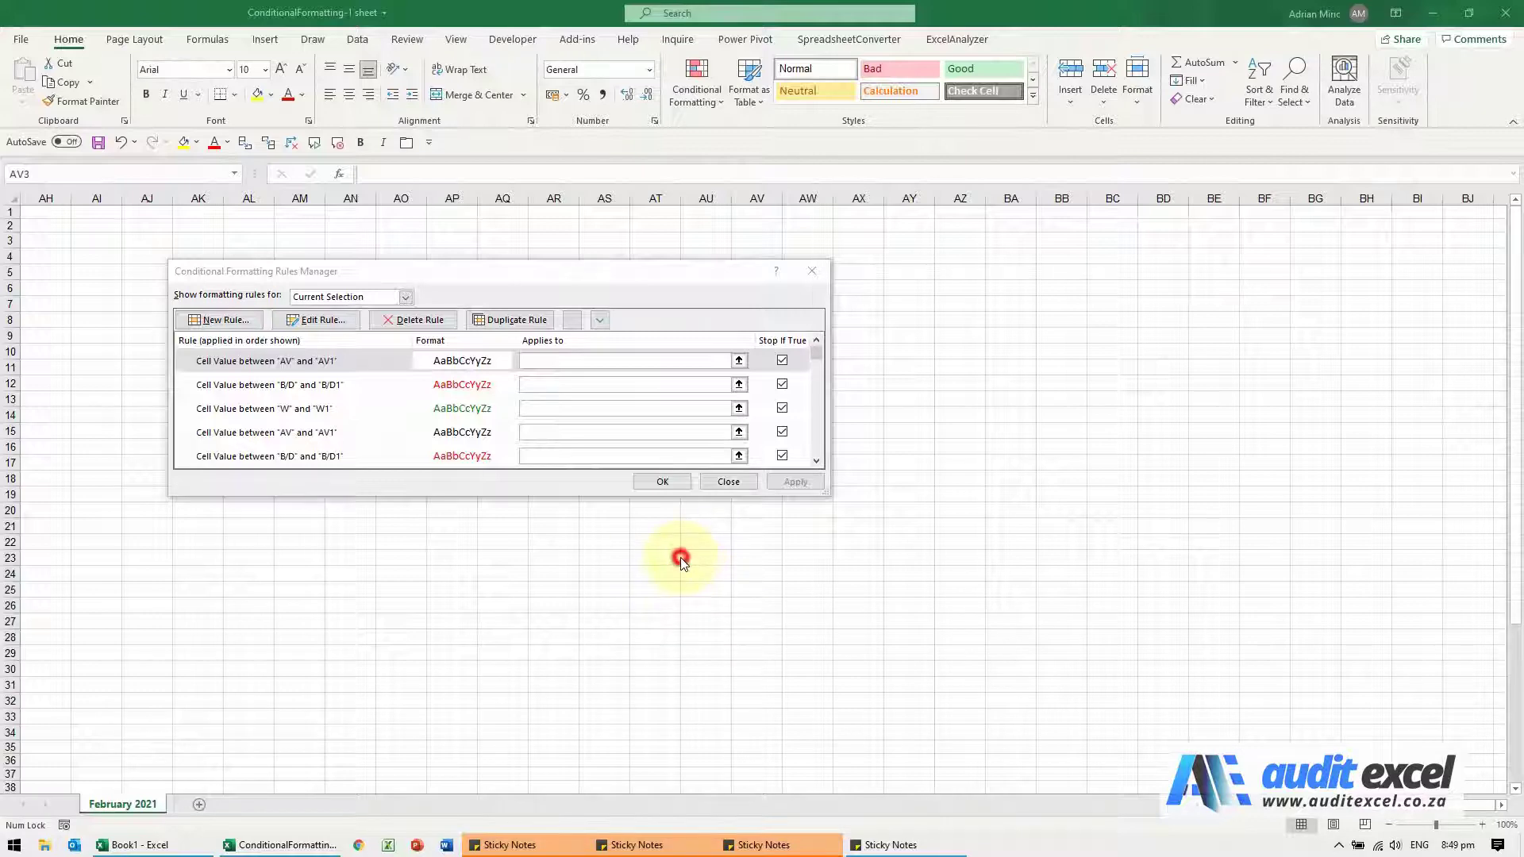
pyautogui.click(816, 460)
pyautogui.click(816, 460)
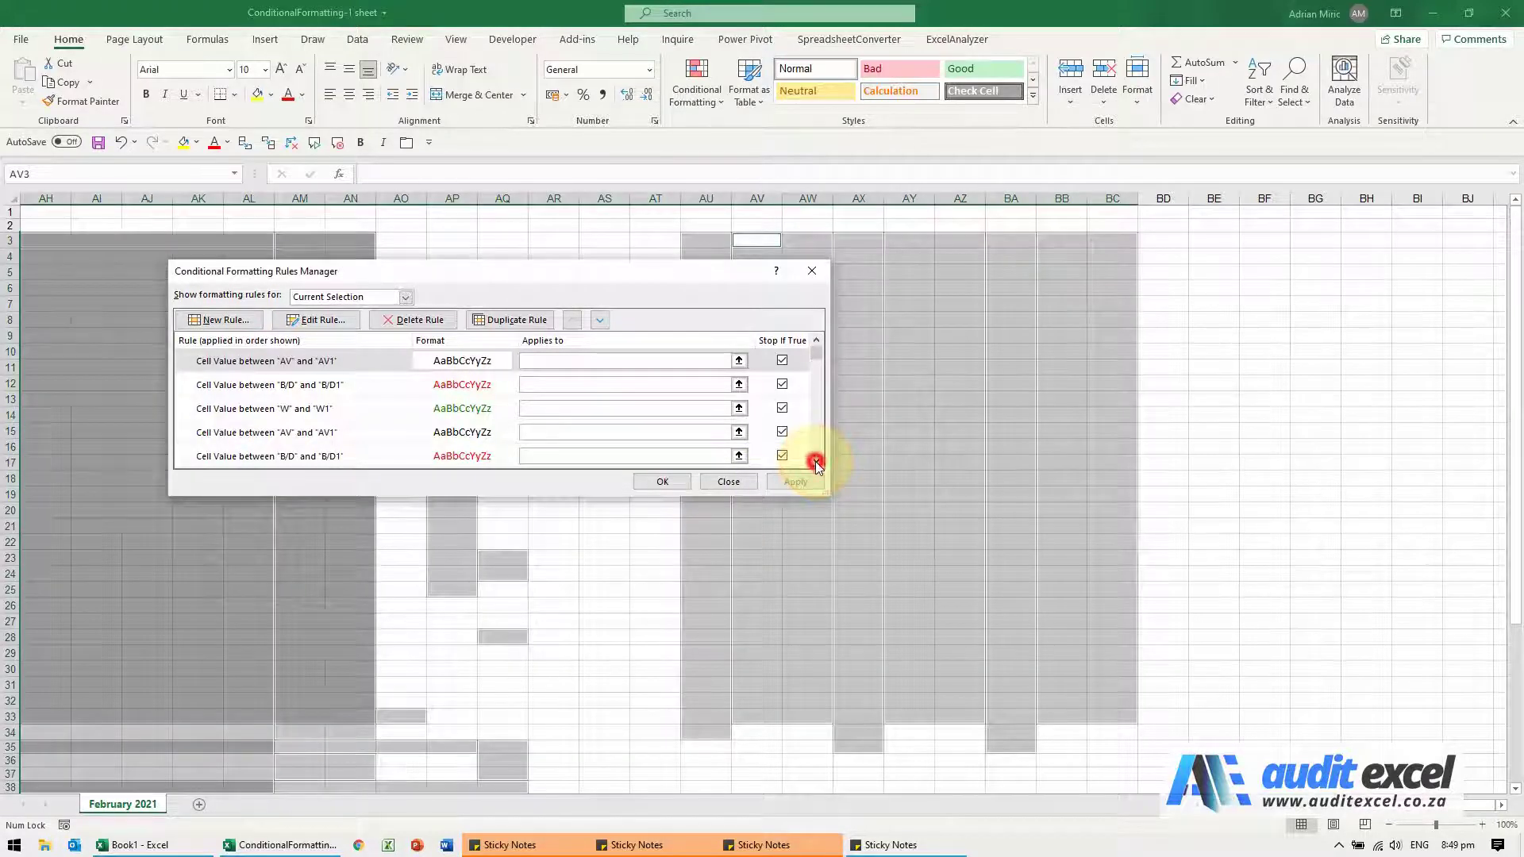
pyautogui.click(816, 460)
pyautogui.click(816, 460)
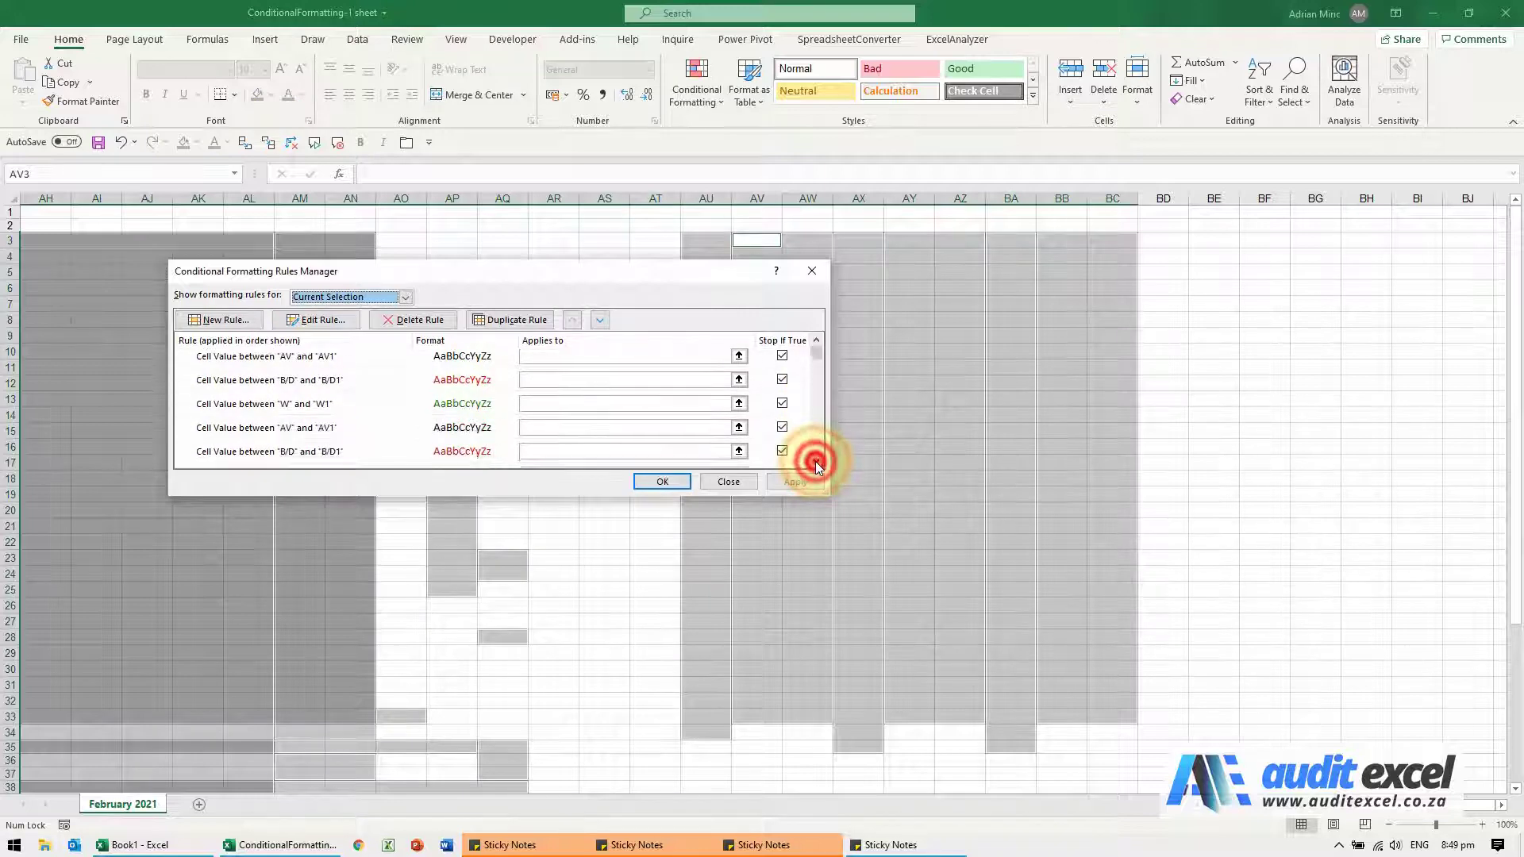
pyautogui.click(816, 461)
pyautogui.click(816, 437)
pyautogui.click(816, 436)
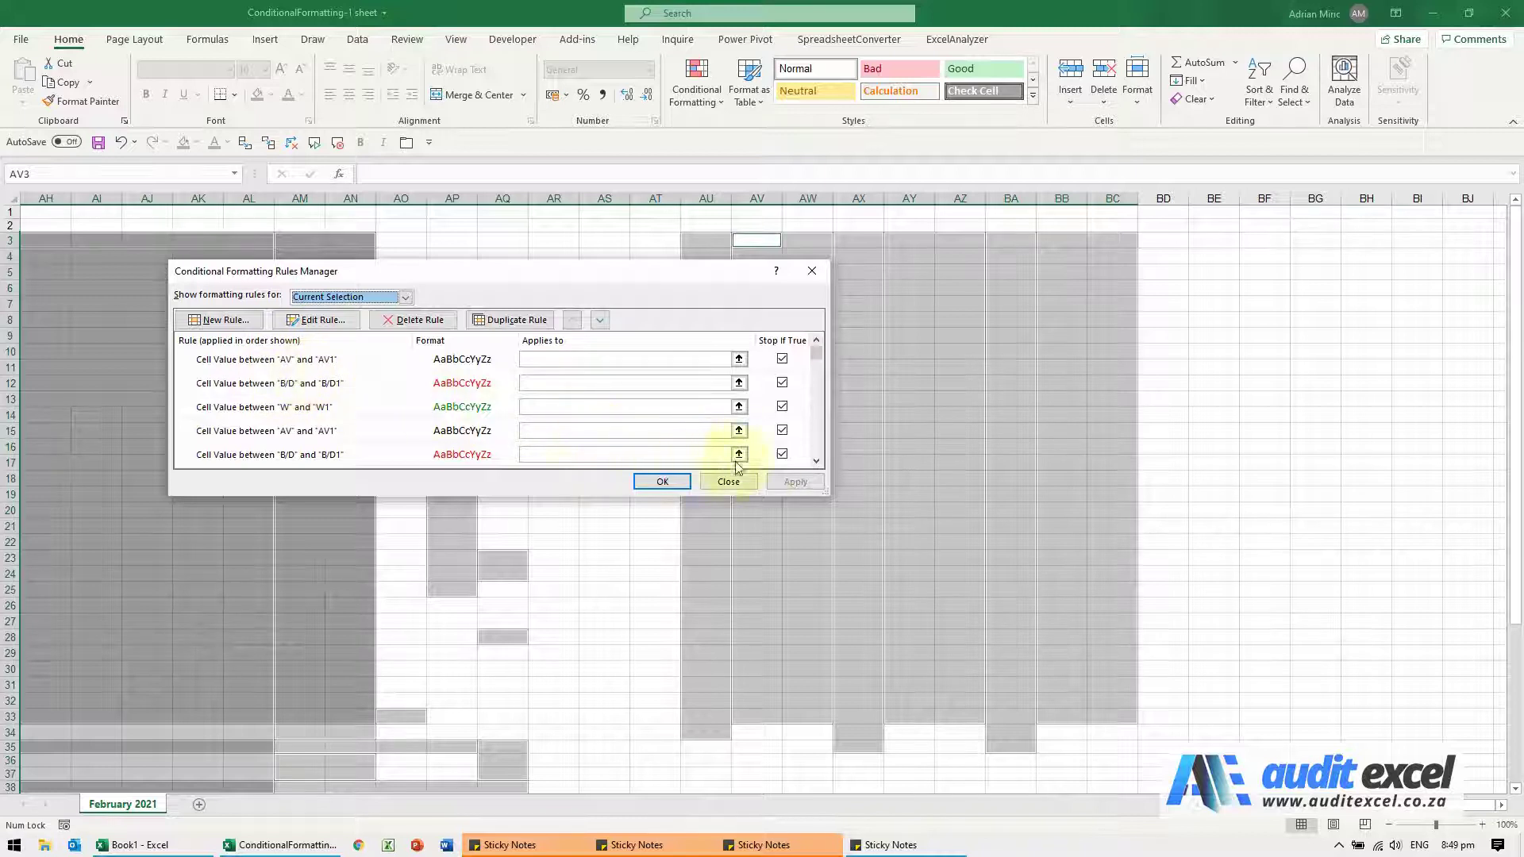
pyautogui.click(814, 463)
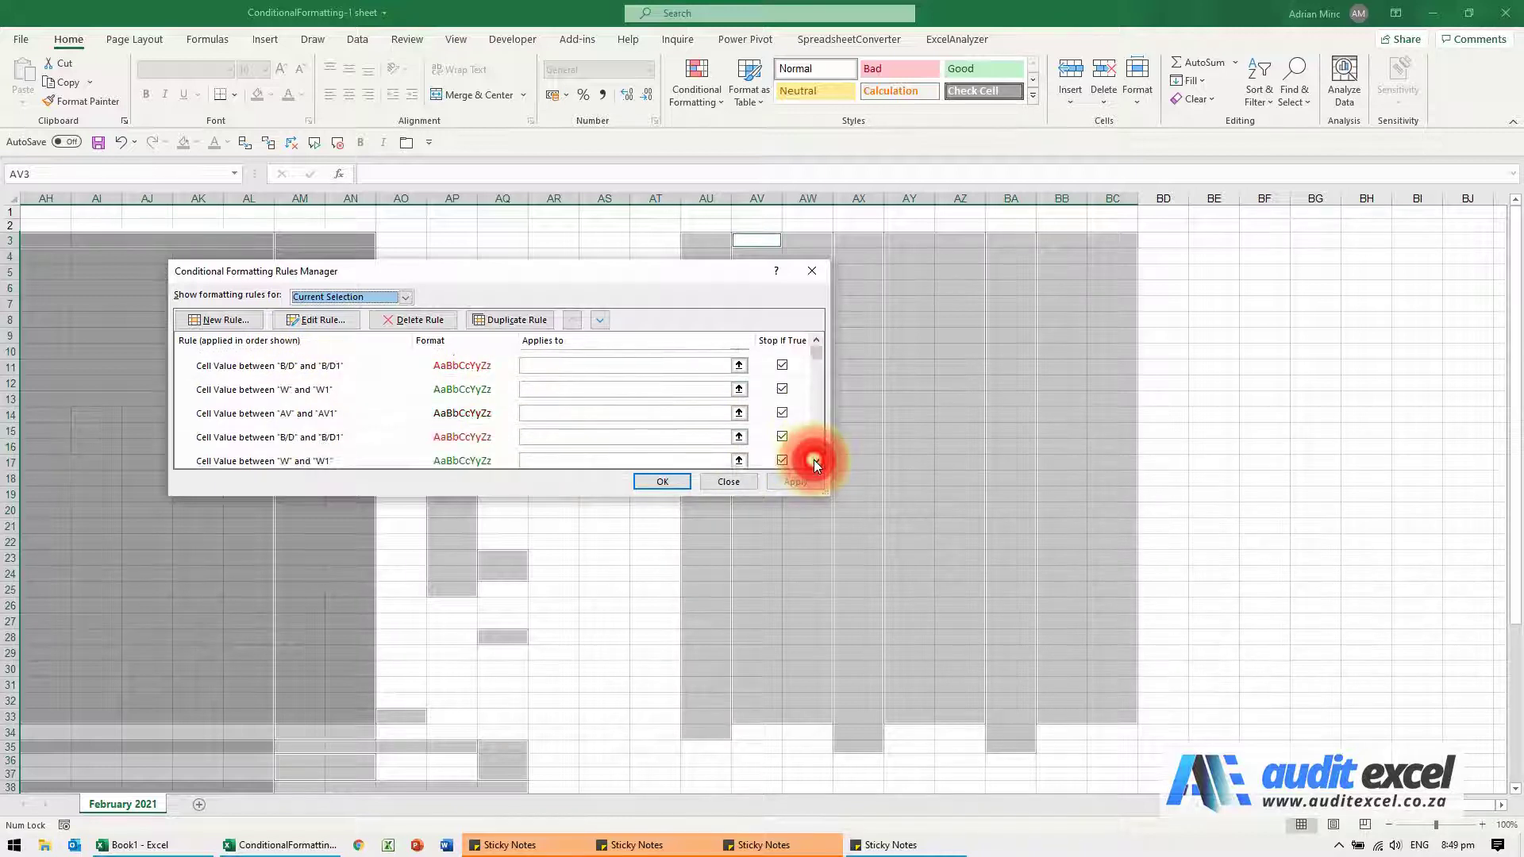
pyautogui.click(816, 443)
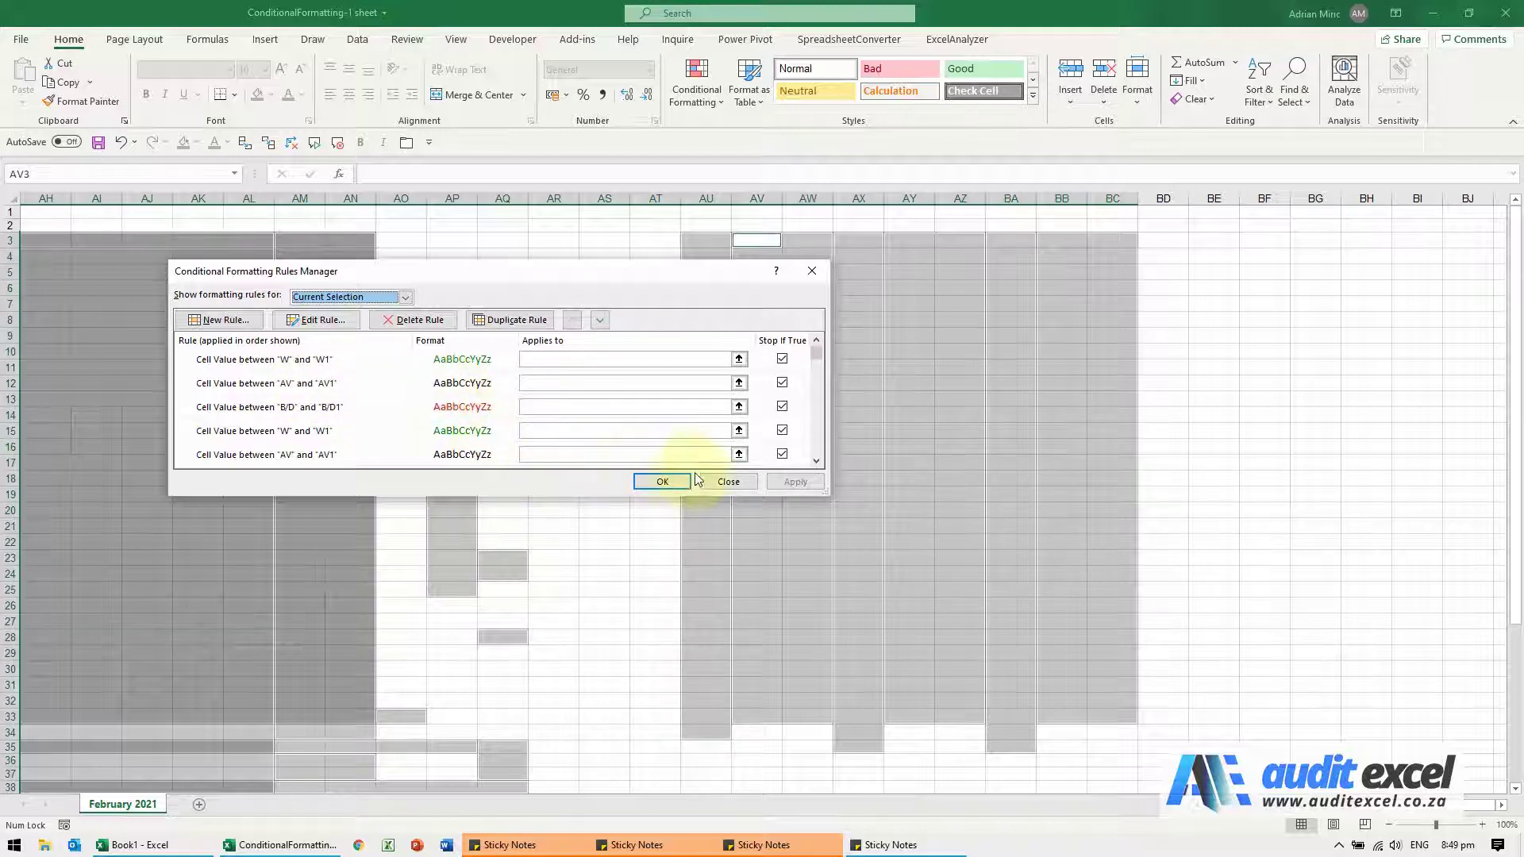
pyautogui.click(727, 483)
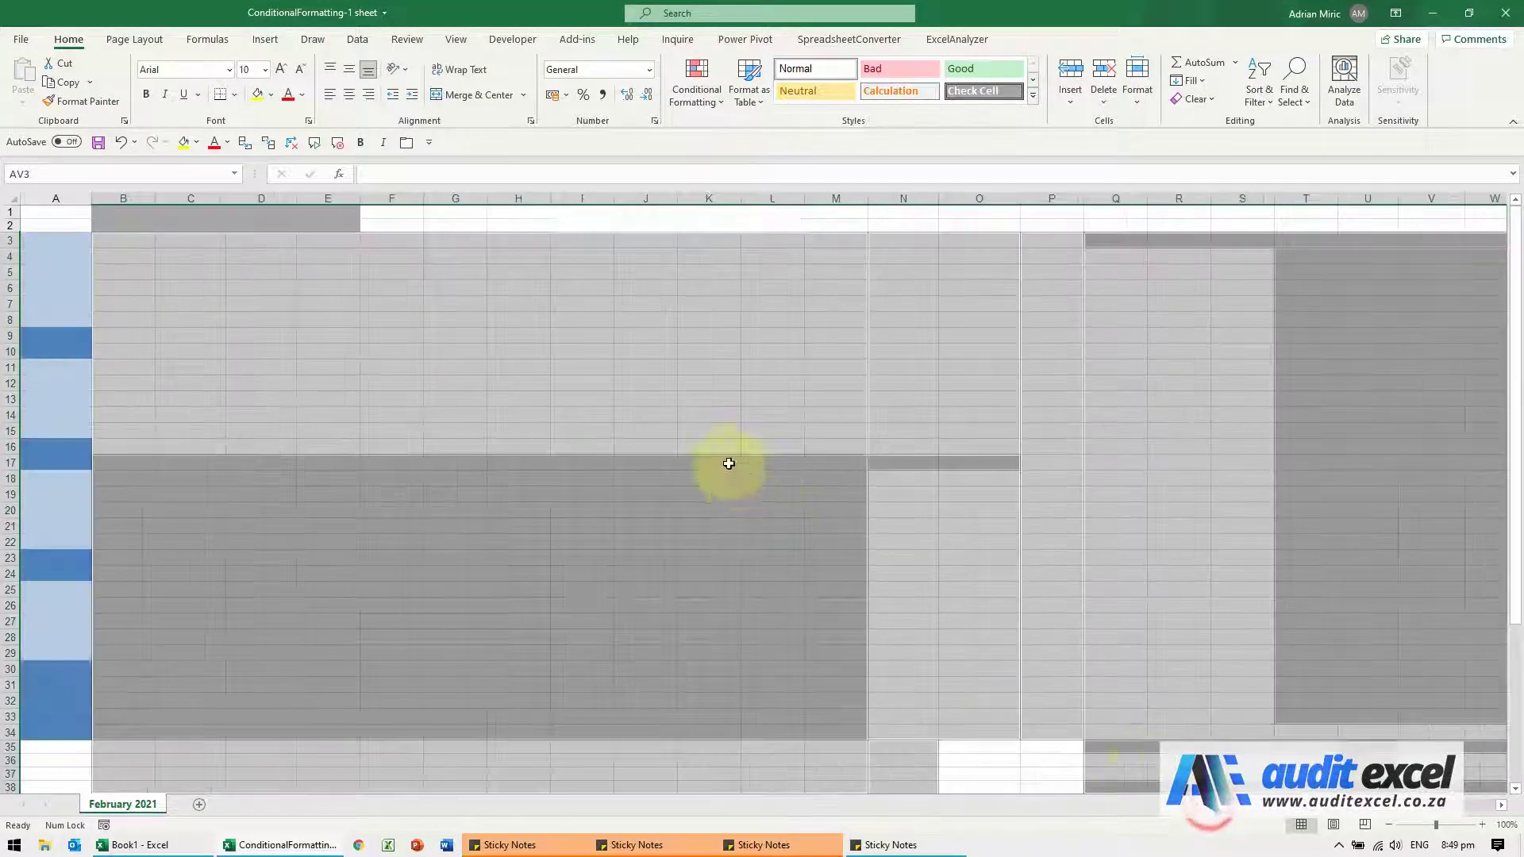
# Select the whole sheet and apply Clear Rules from Entire Sheet, waiting out the freeze
pyautogui.click(631, 347)
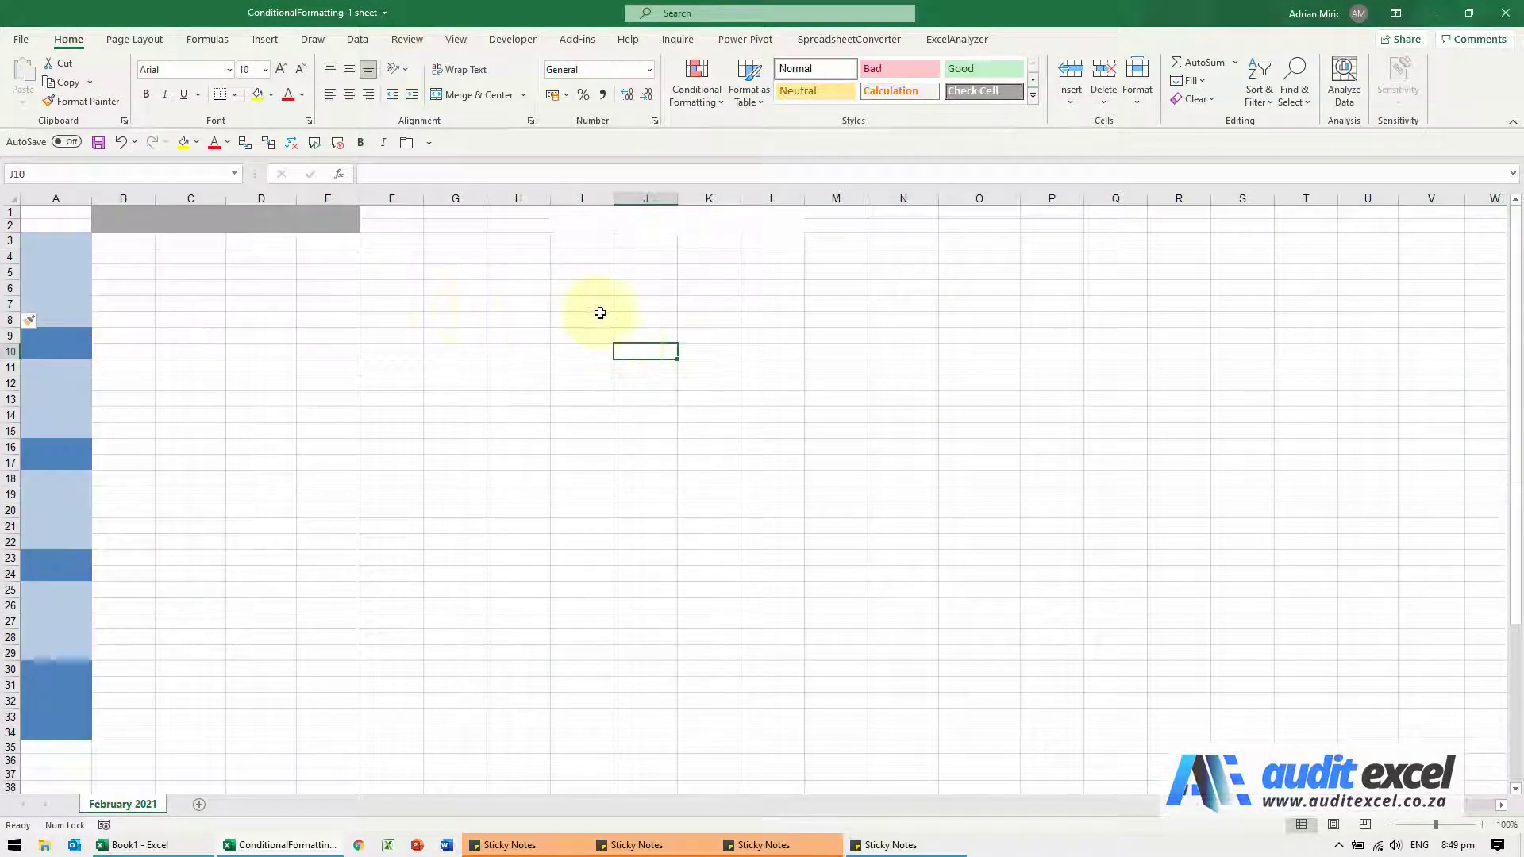
pyautogui.moveTo(708, 199); pyautogui.dragTo(1122, 198)
pyautogui.click(540, 246)
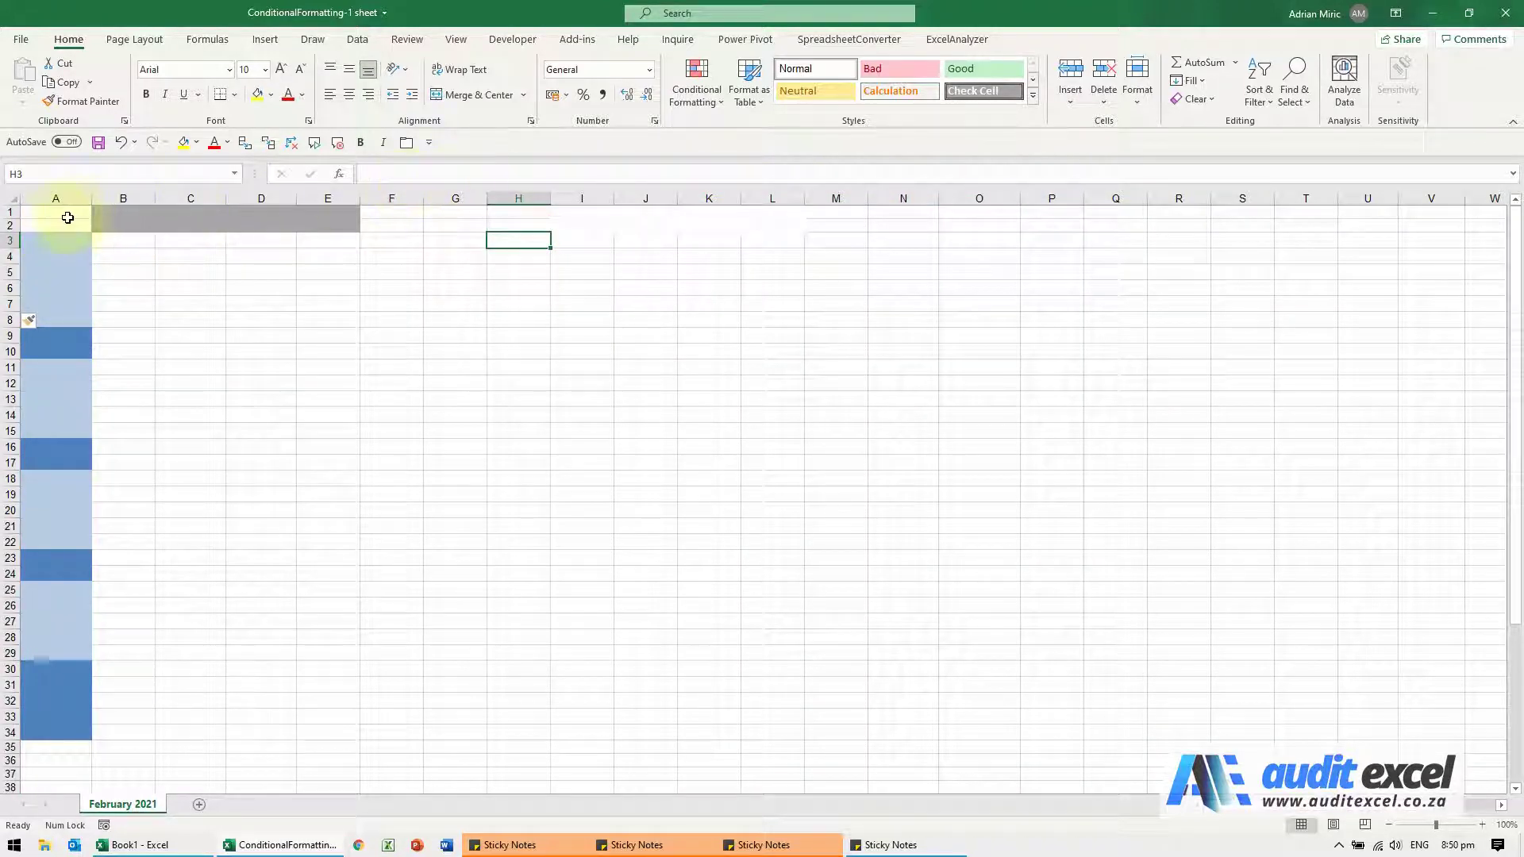
pyautogui.click(10, 198)
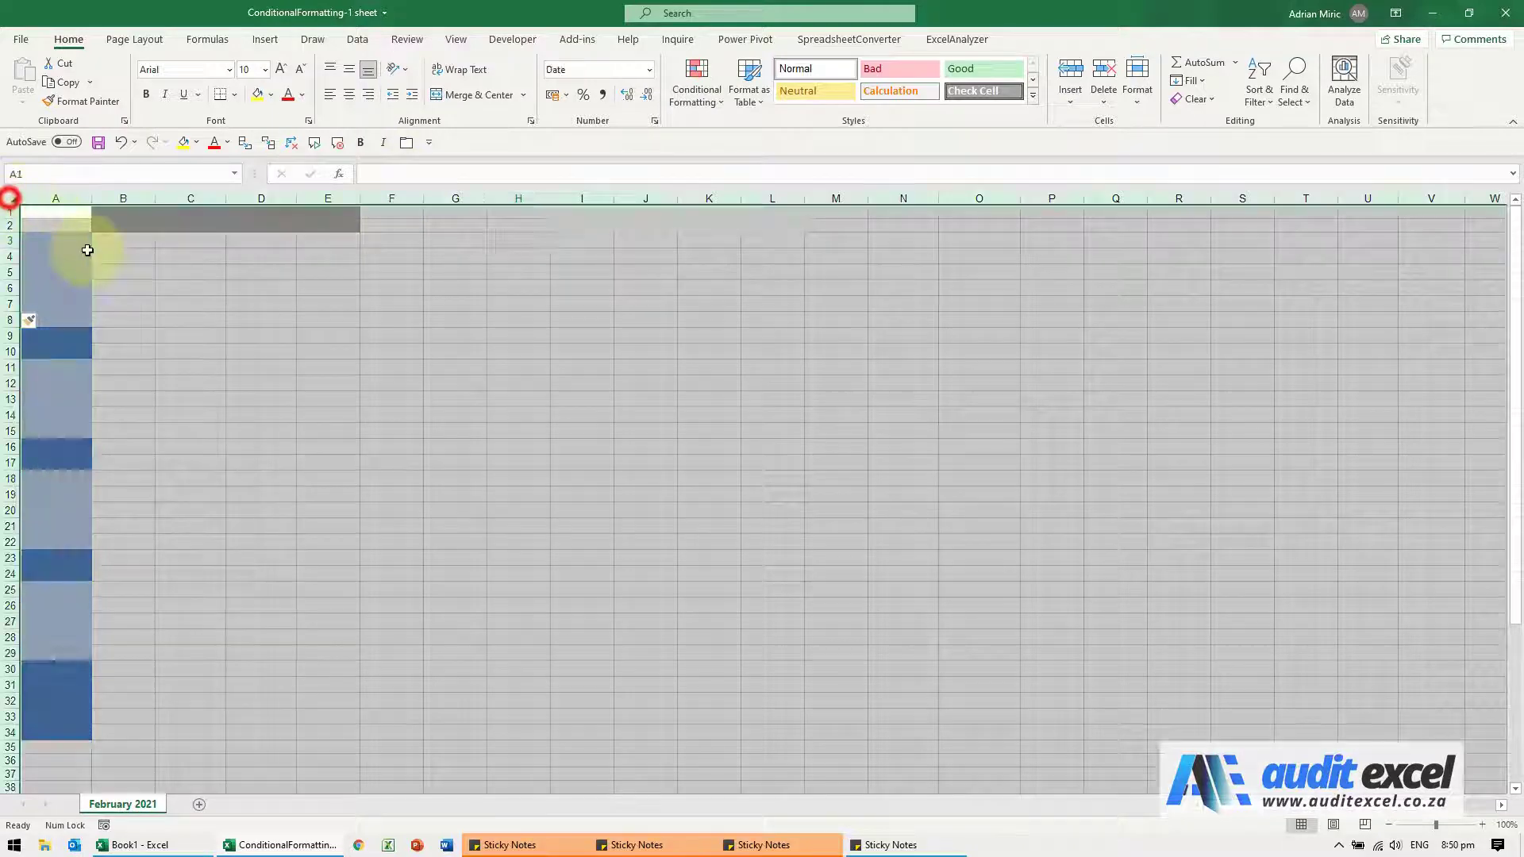
pyautogui.click(697, 99)
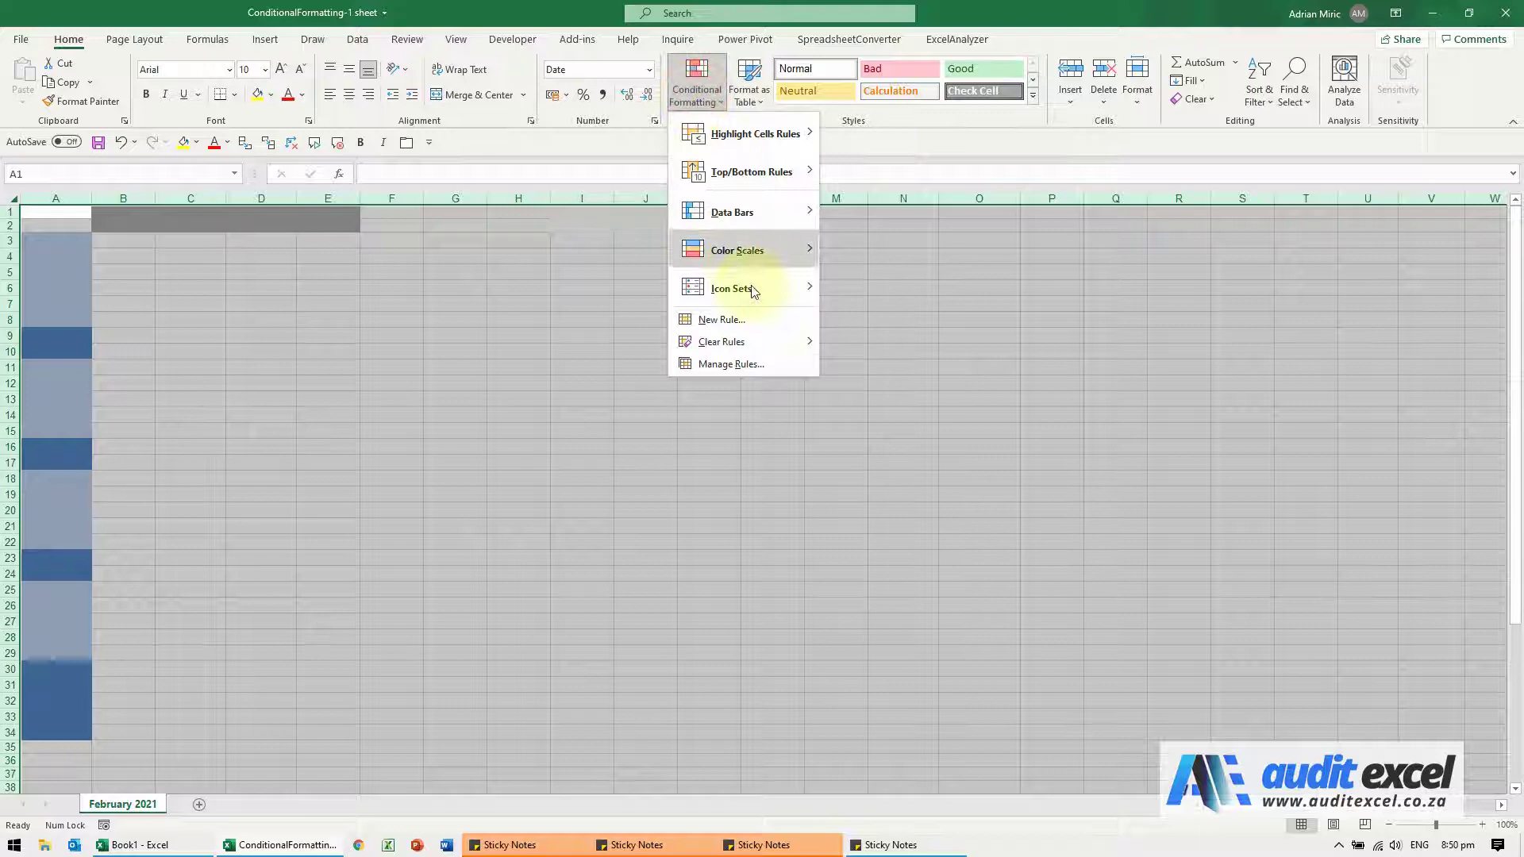
pyautogui.moveTo(765, 339)
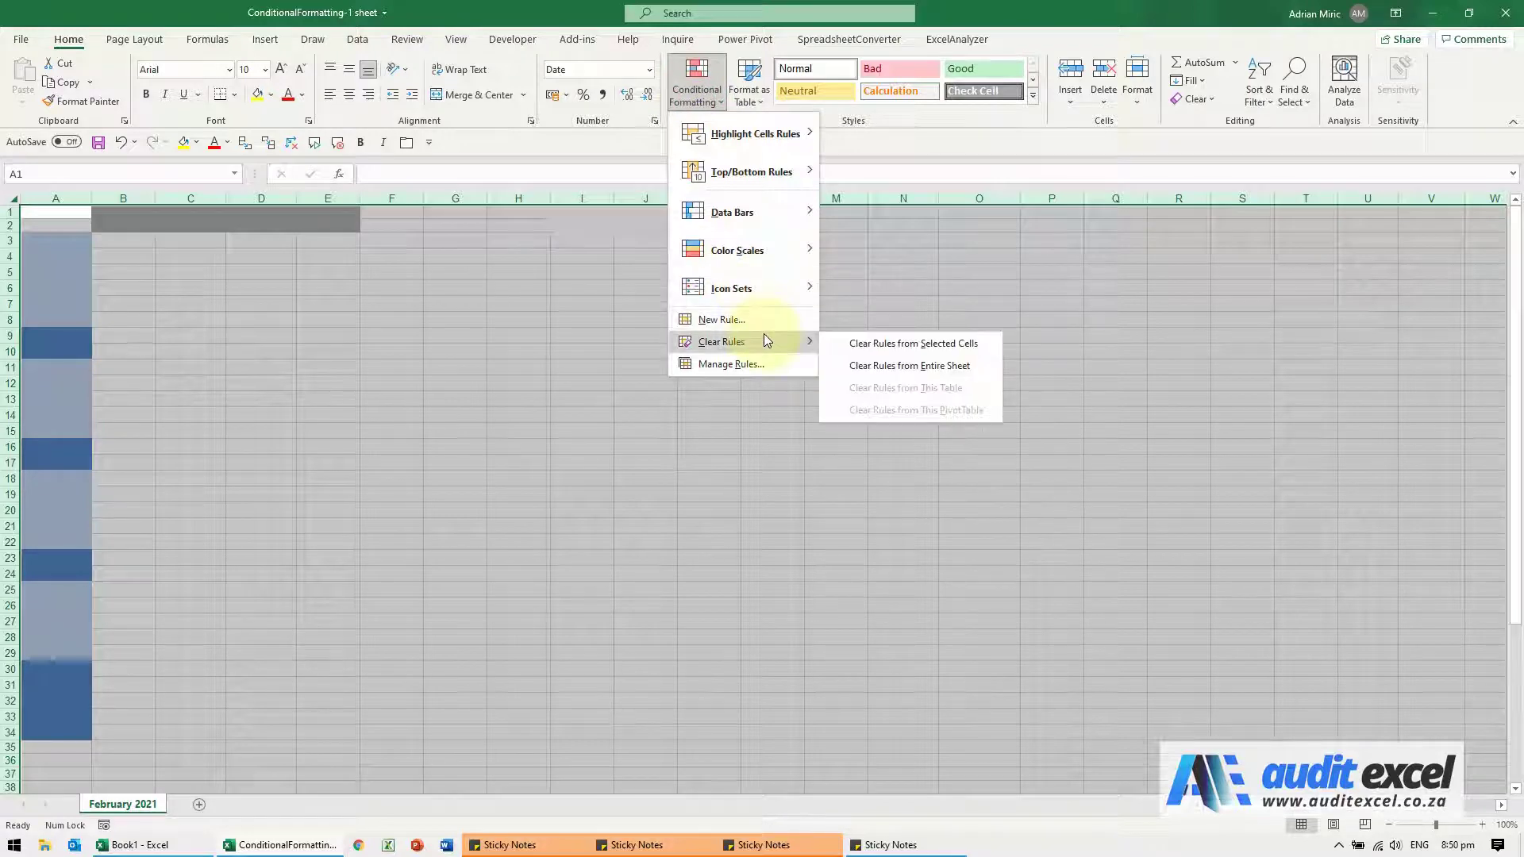
pyautogui.click(925, 368)
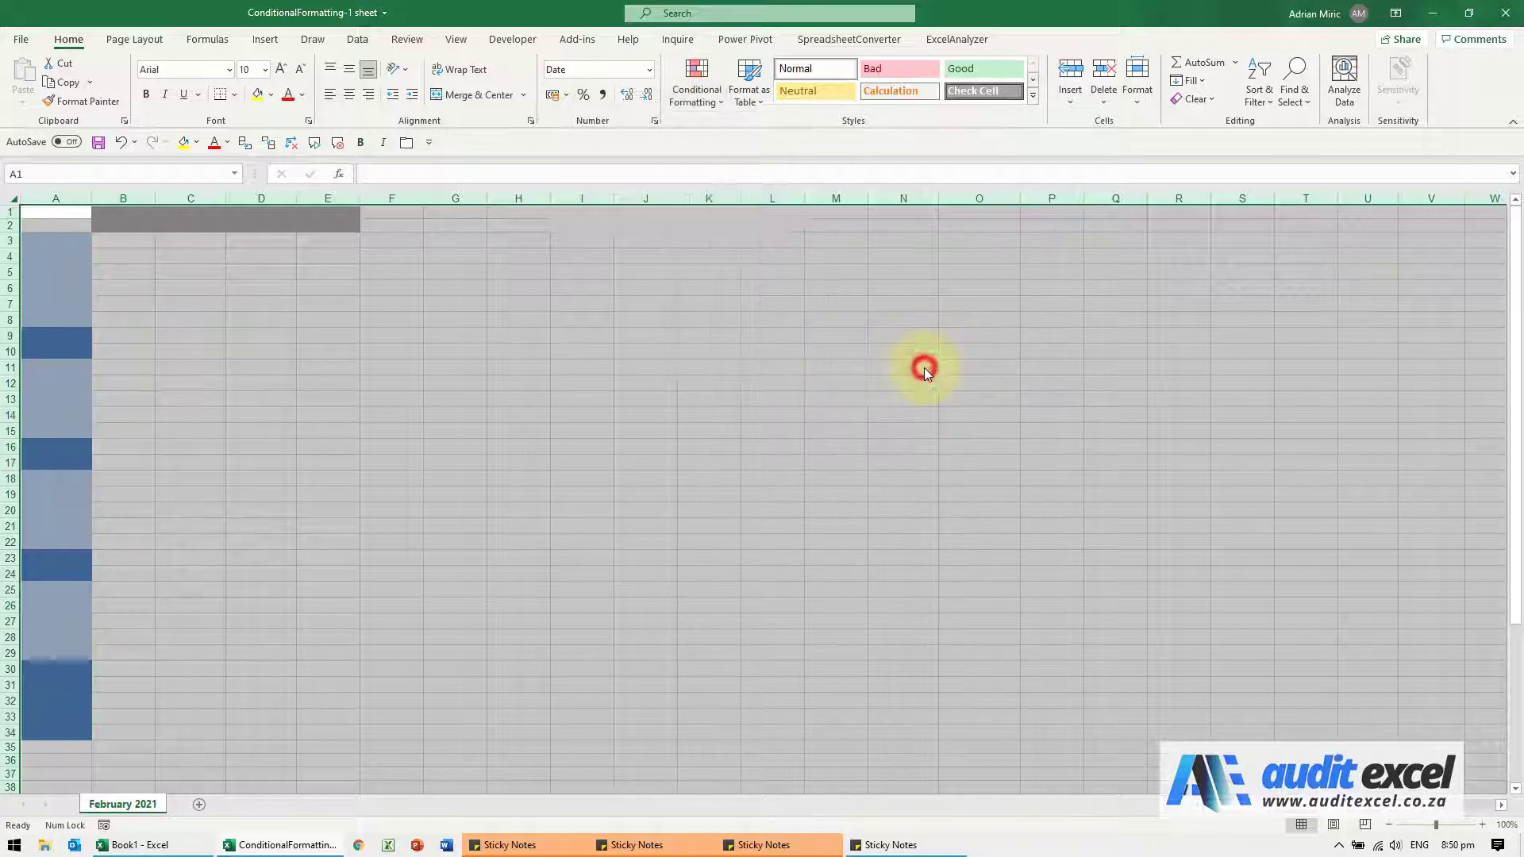
pyautogui.click(538, 367)
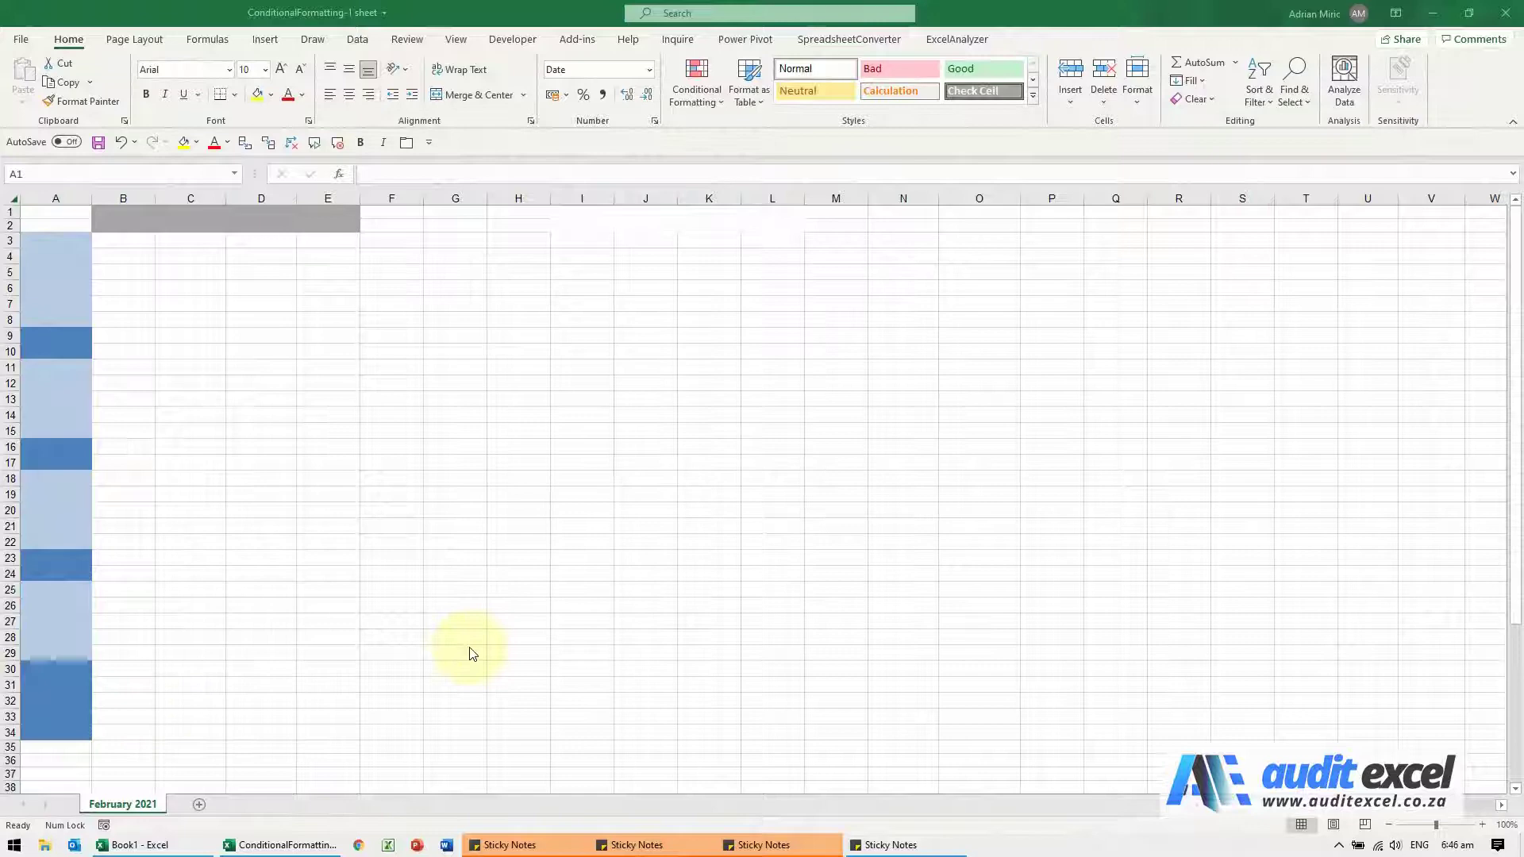
# Confirm the sheet responds, then insert a new blank row at row 9
pyautogui.click(445, 513)
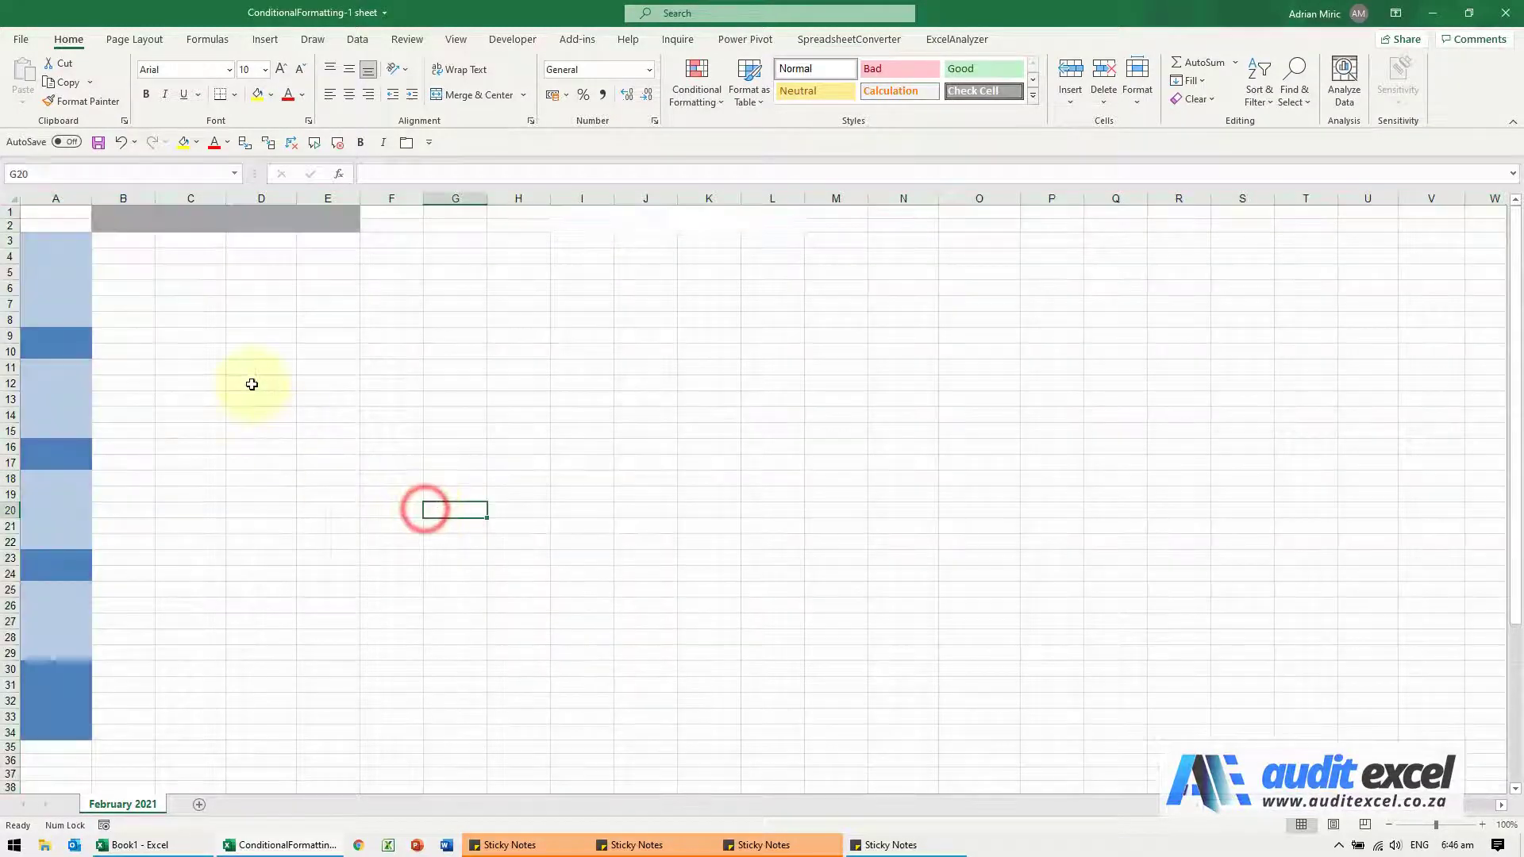
pyautogui.click(248, 354)
pyautogui.moveTo(351, 346); pyautogui.dragTo(367, 396)
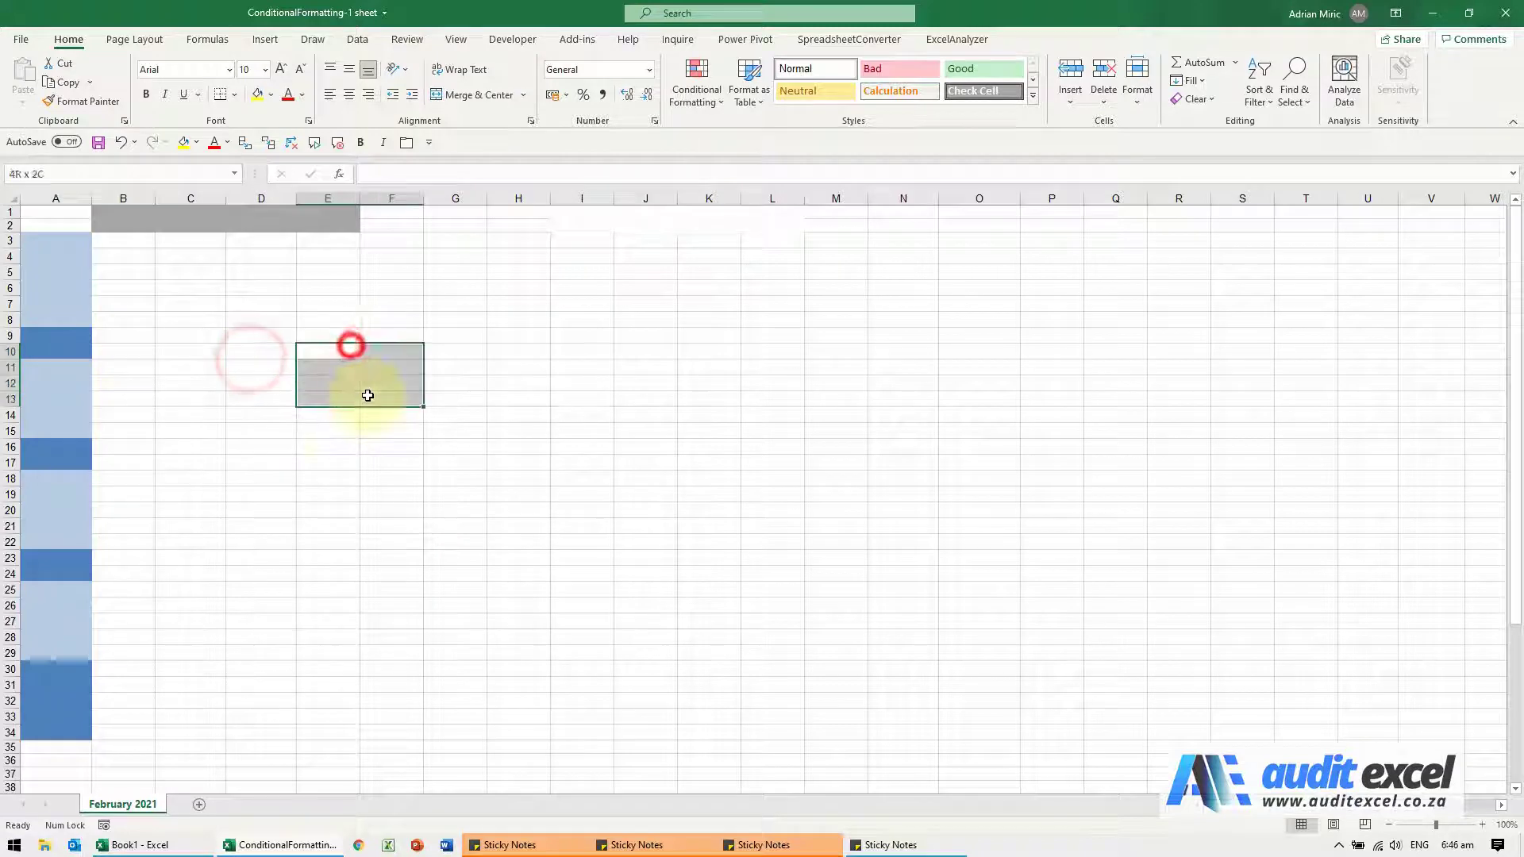
pyautogui.click(10, 336)
pyautogui.rightClick(6, 335)
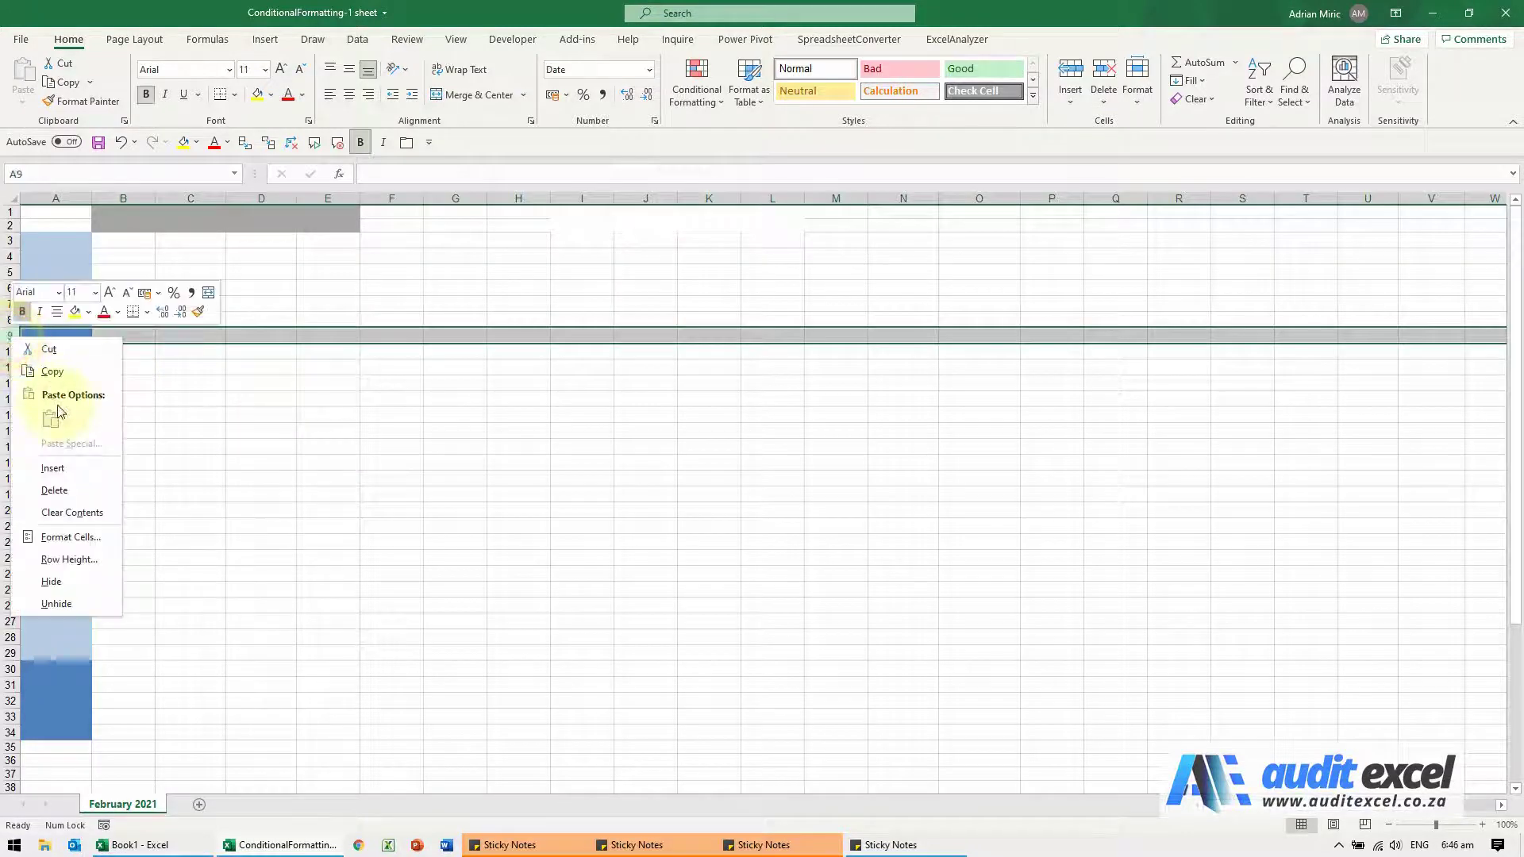
pyautogui.click(76, 467)
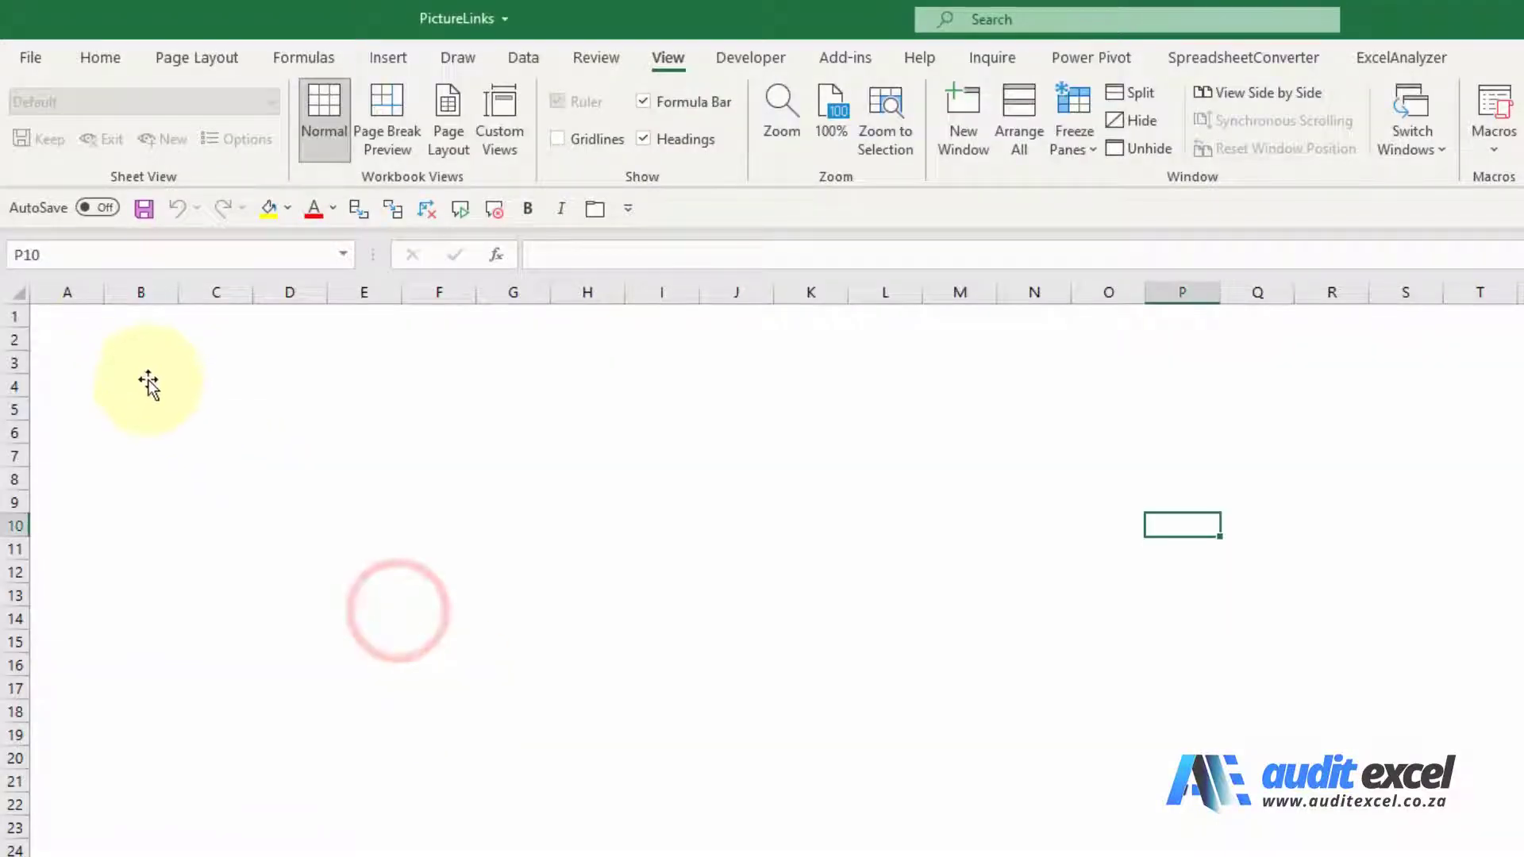
# Enter 2 in cell A2
pyautogui.click(68, 341)
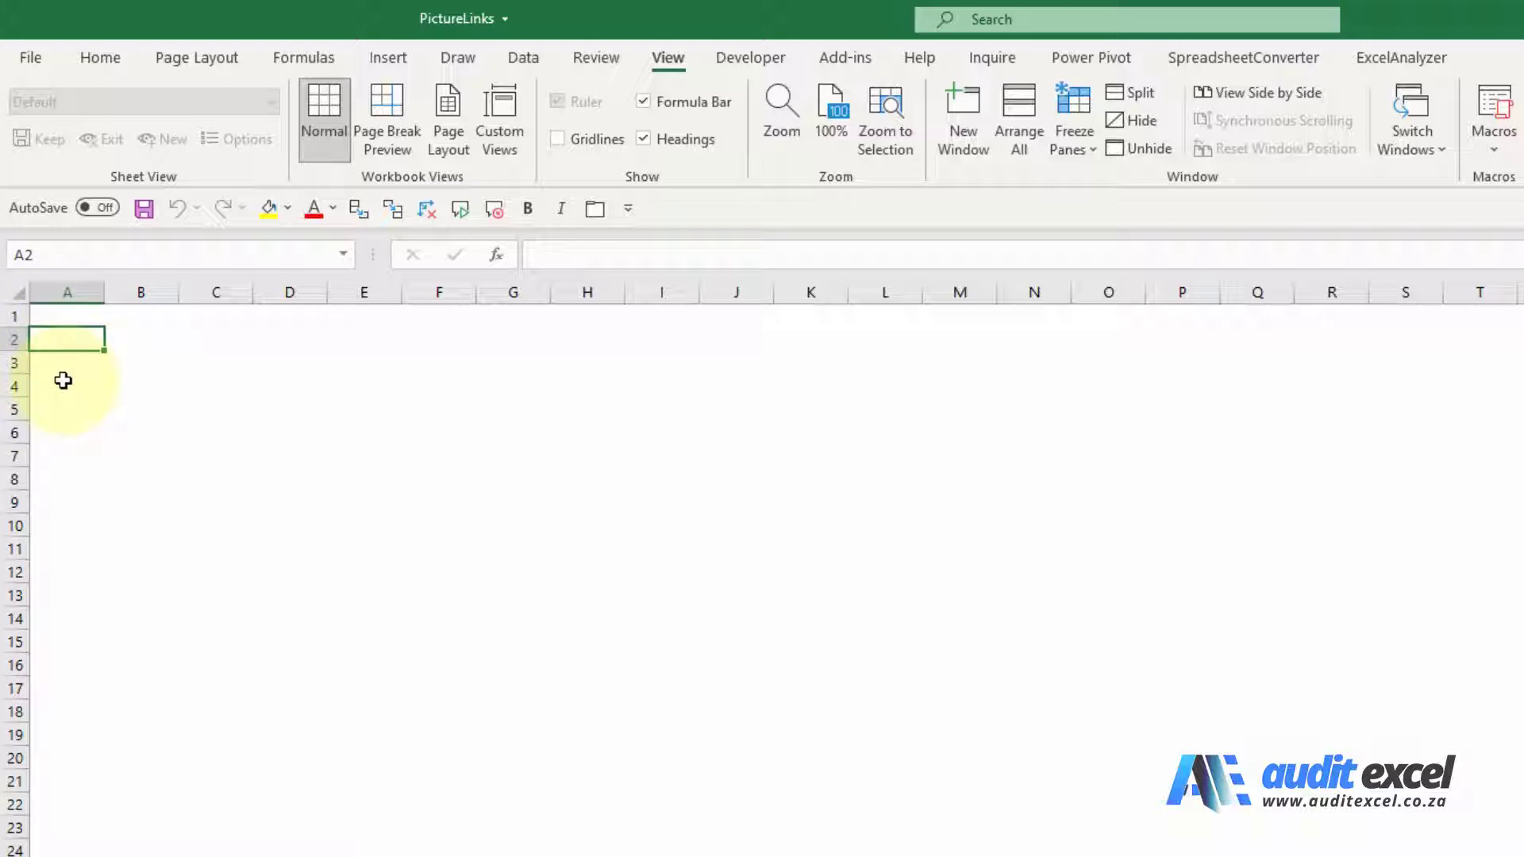
pyautogui.click(72, 341)
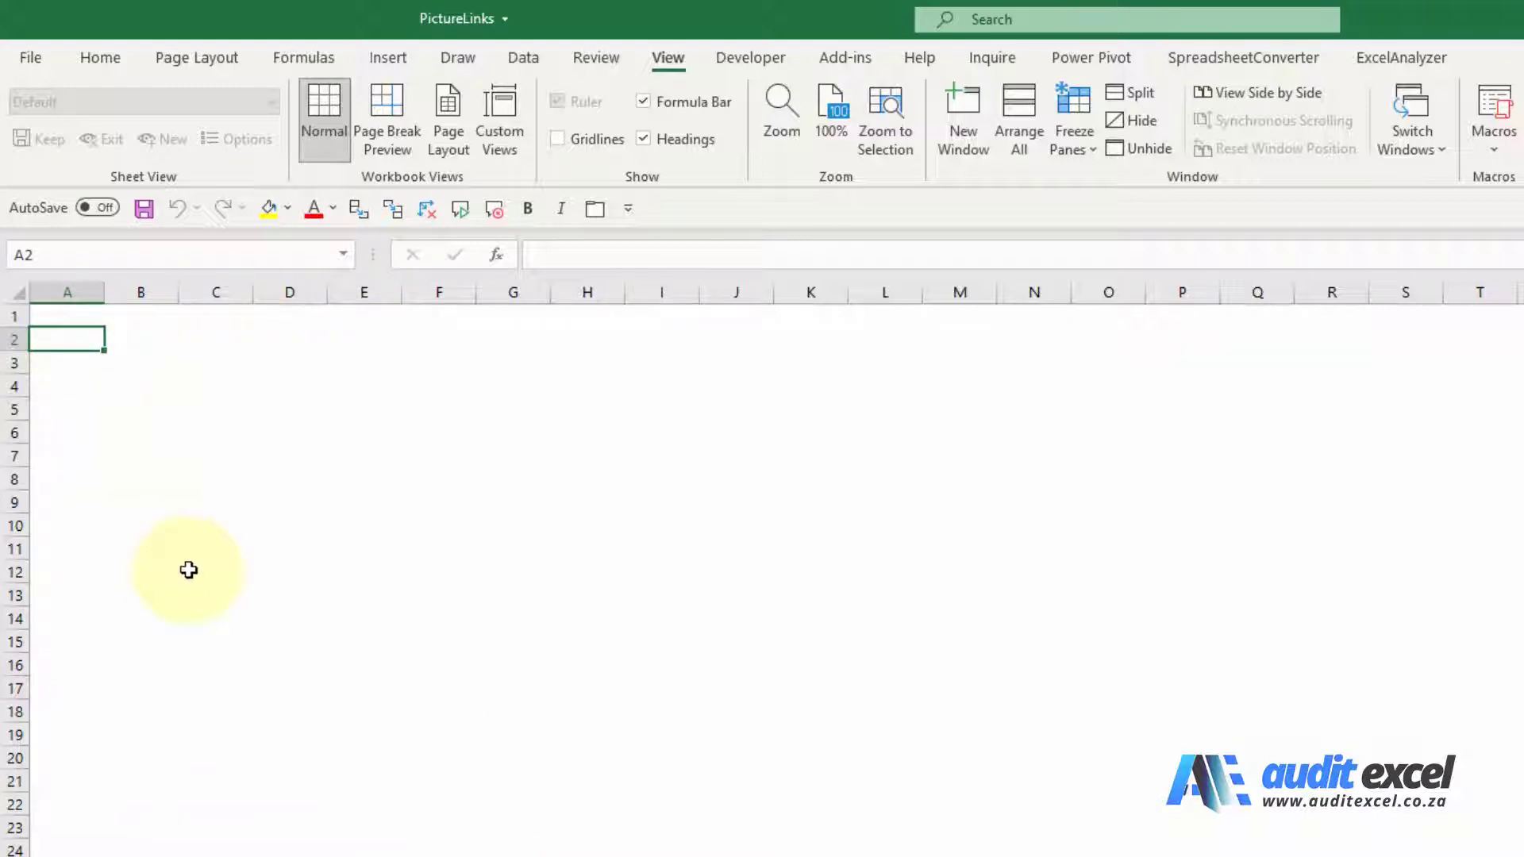
pyautogui.write('2')
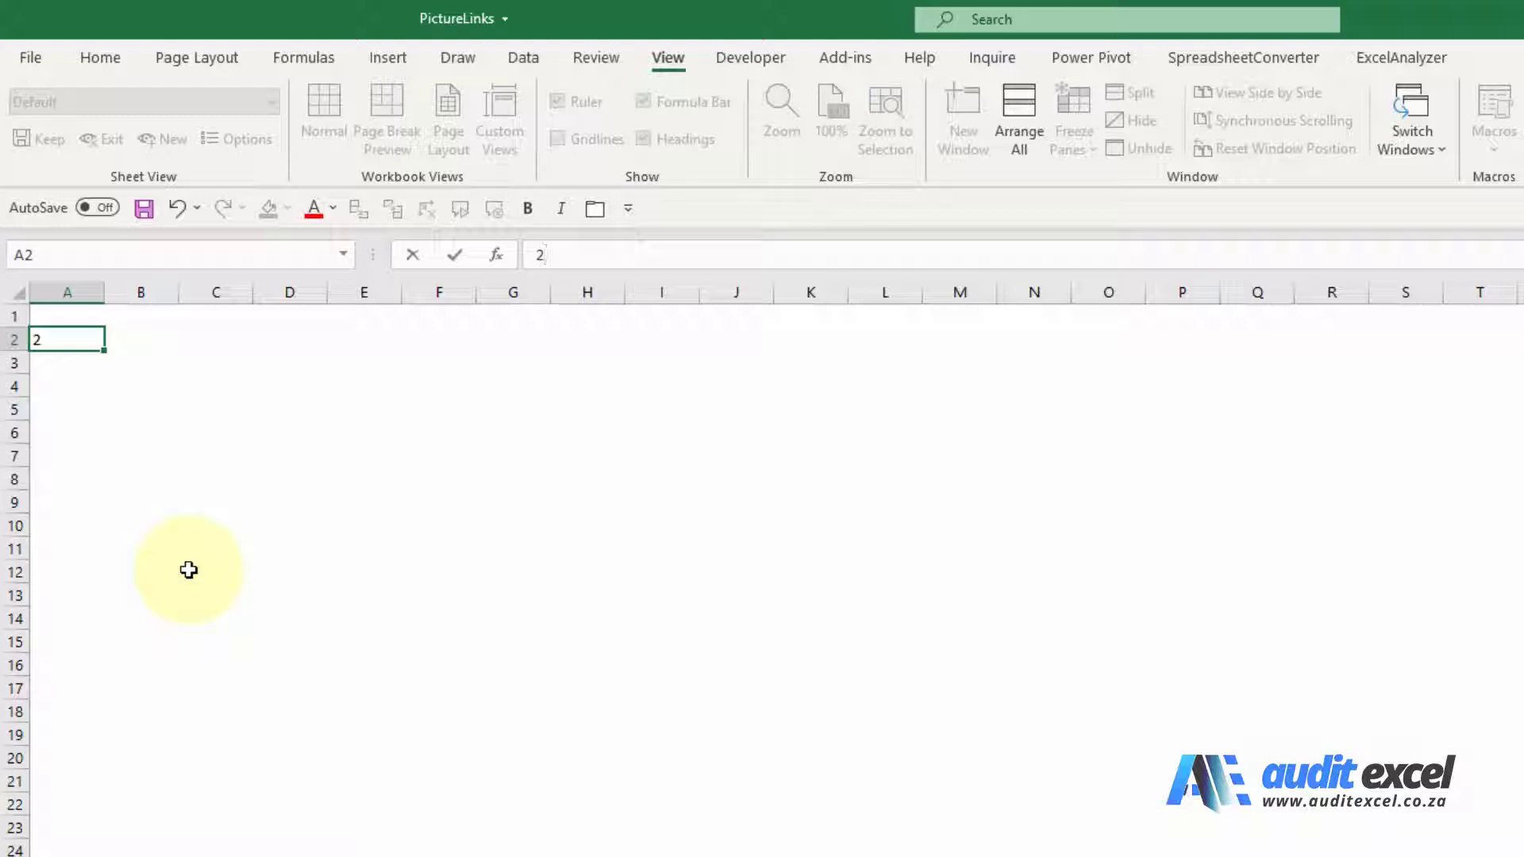
pyautogui.press('Return')
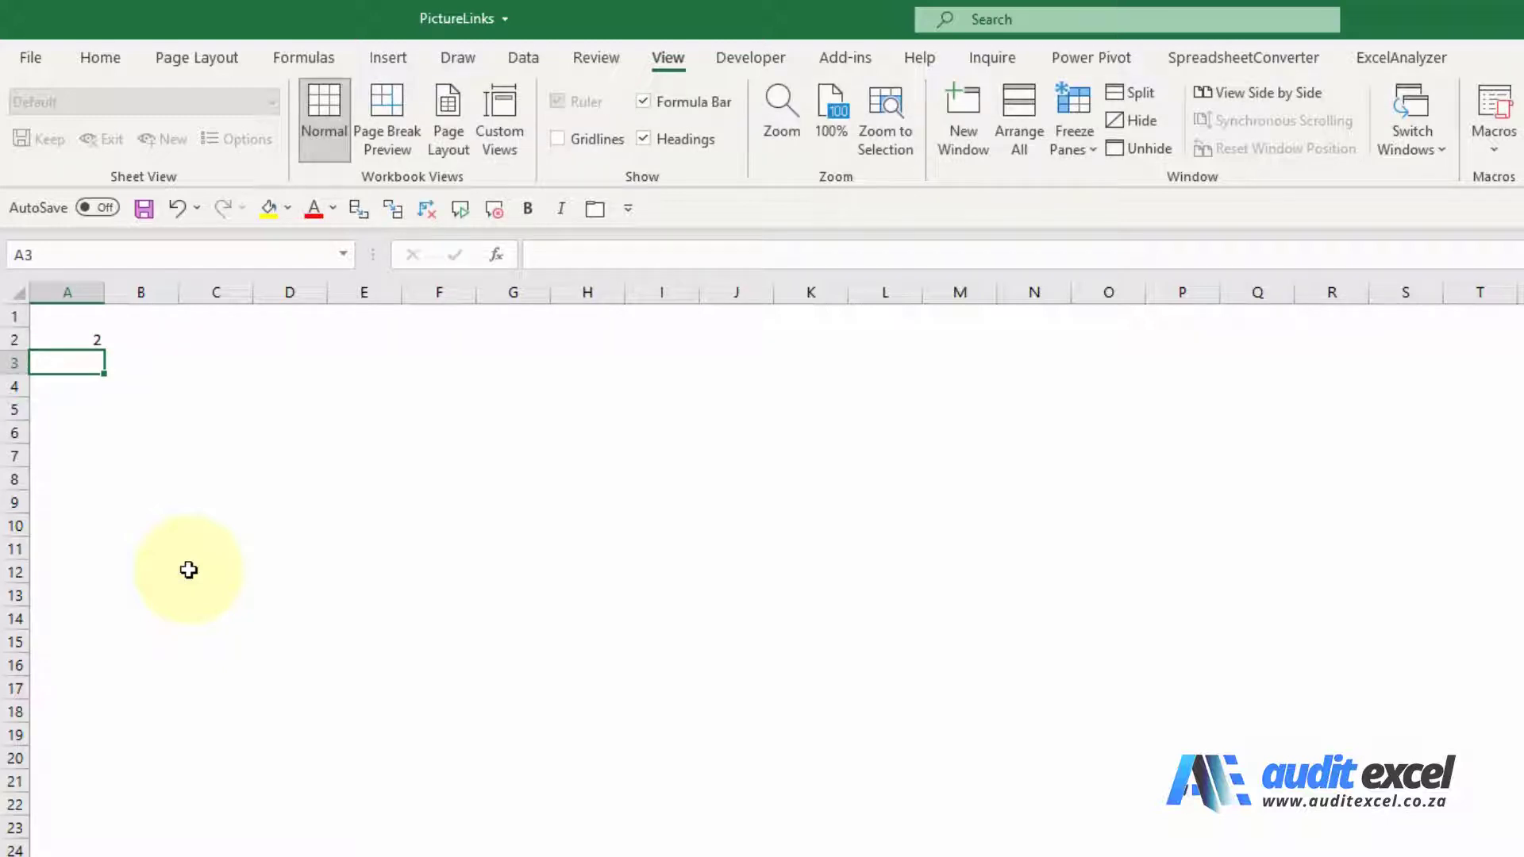
# Fill A4 yellow and turn on gridlines to reveal the hidden objects
pyautogui.click(79, 388)
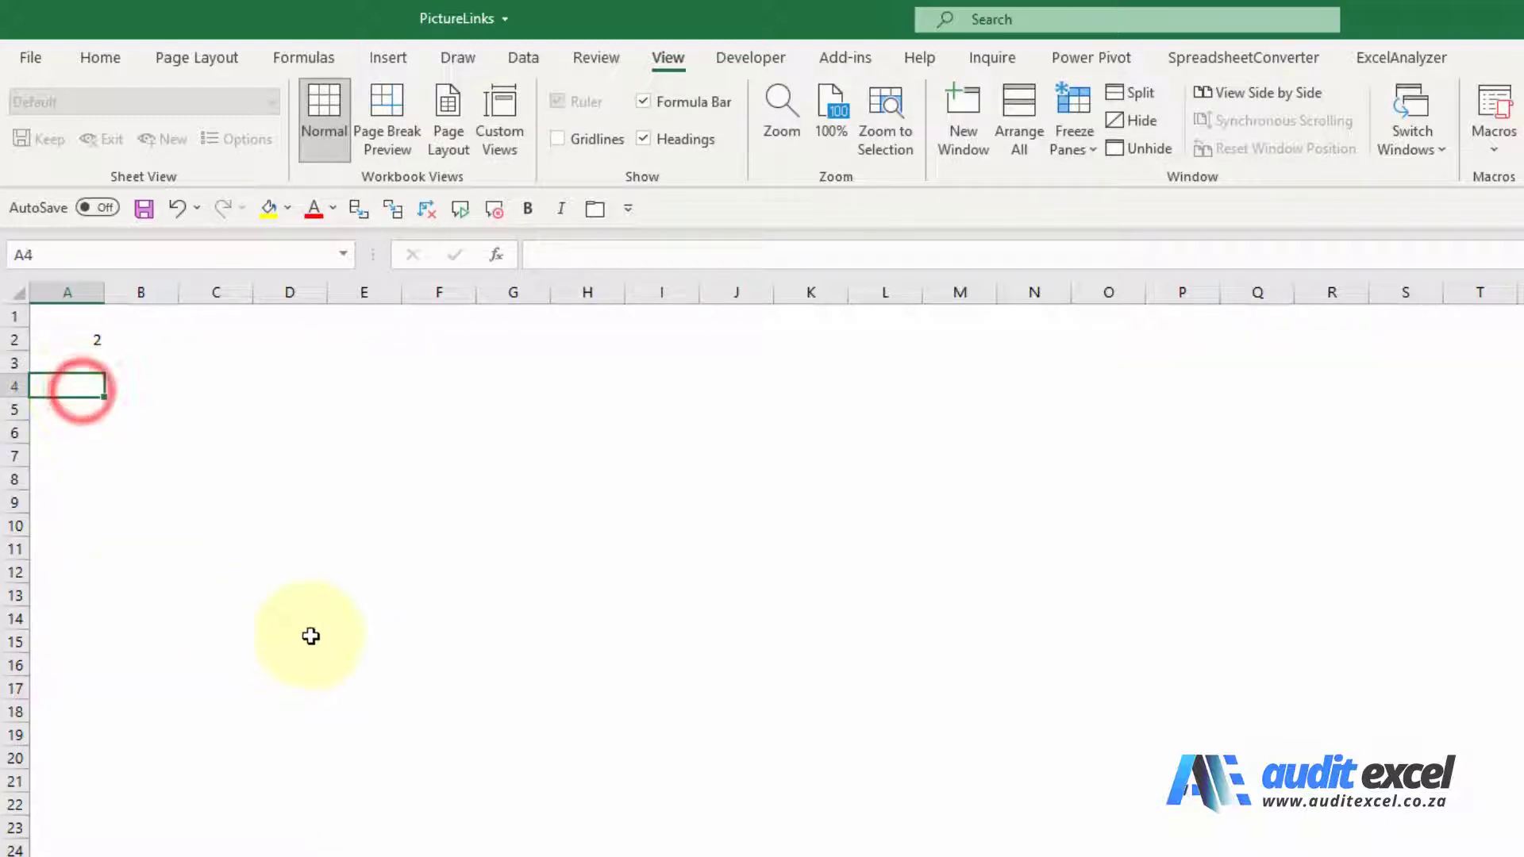
pyautogui.click(269, 211)
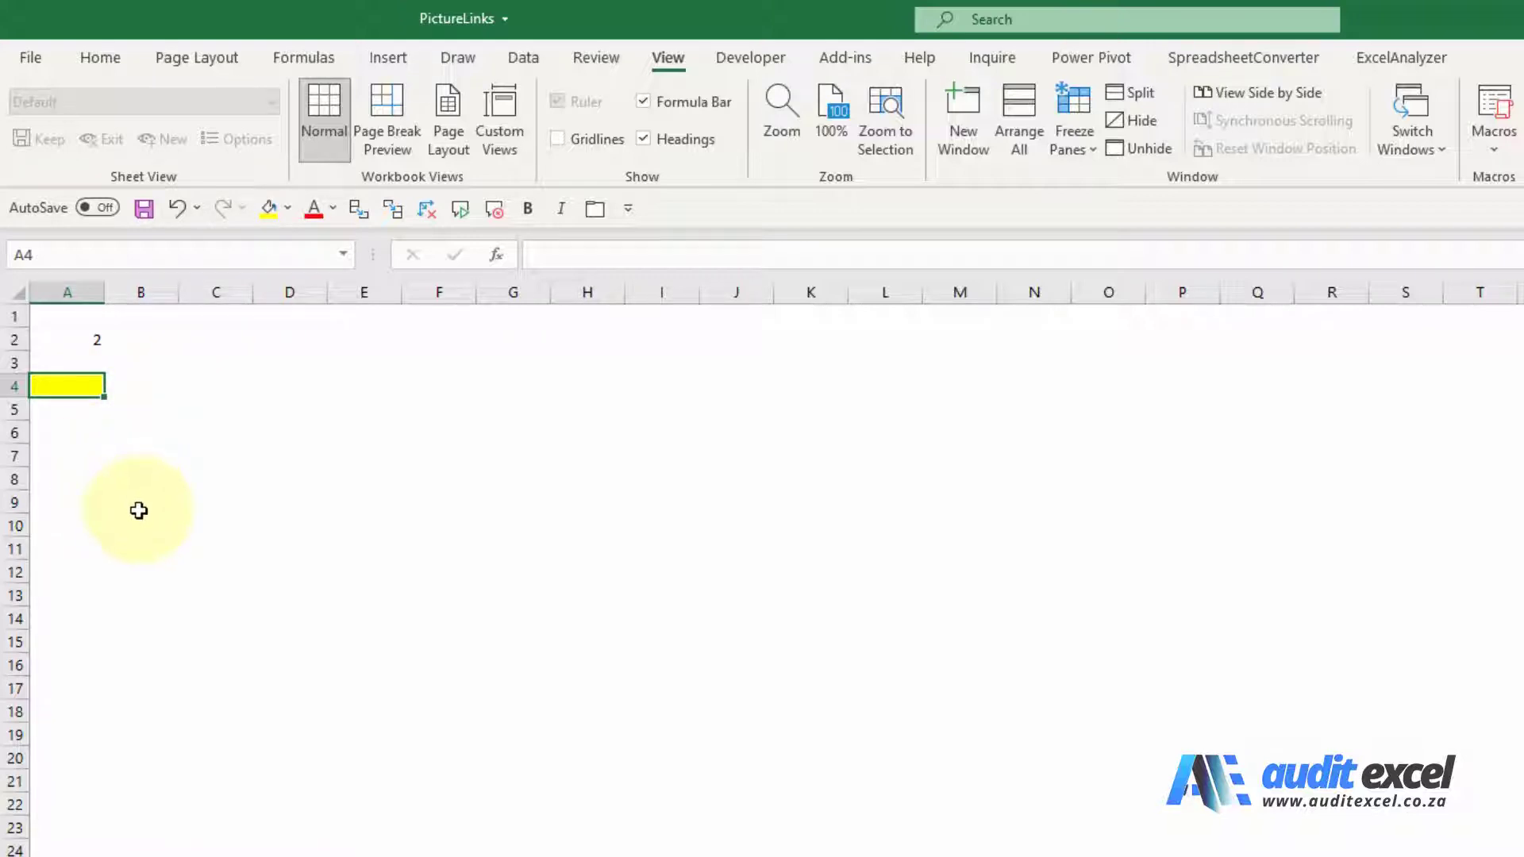
pyautogui.click(559, 146)
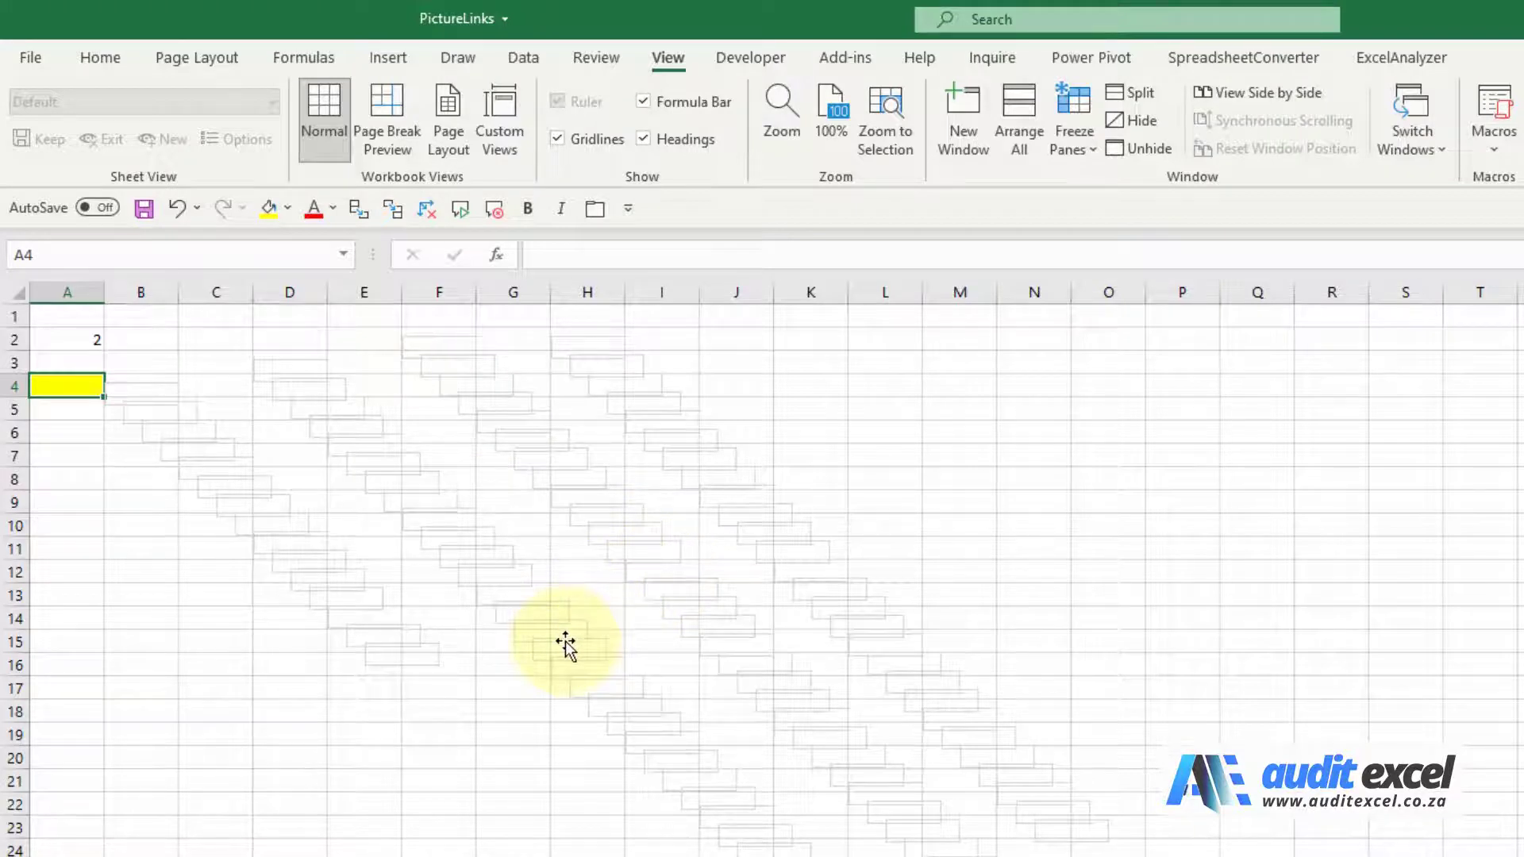
# Use Go To Special with Objects to select all stacked pictures on the PictureLinks sheet
pyautogui.click(132, 546)
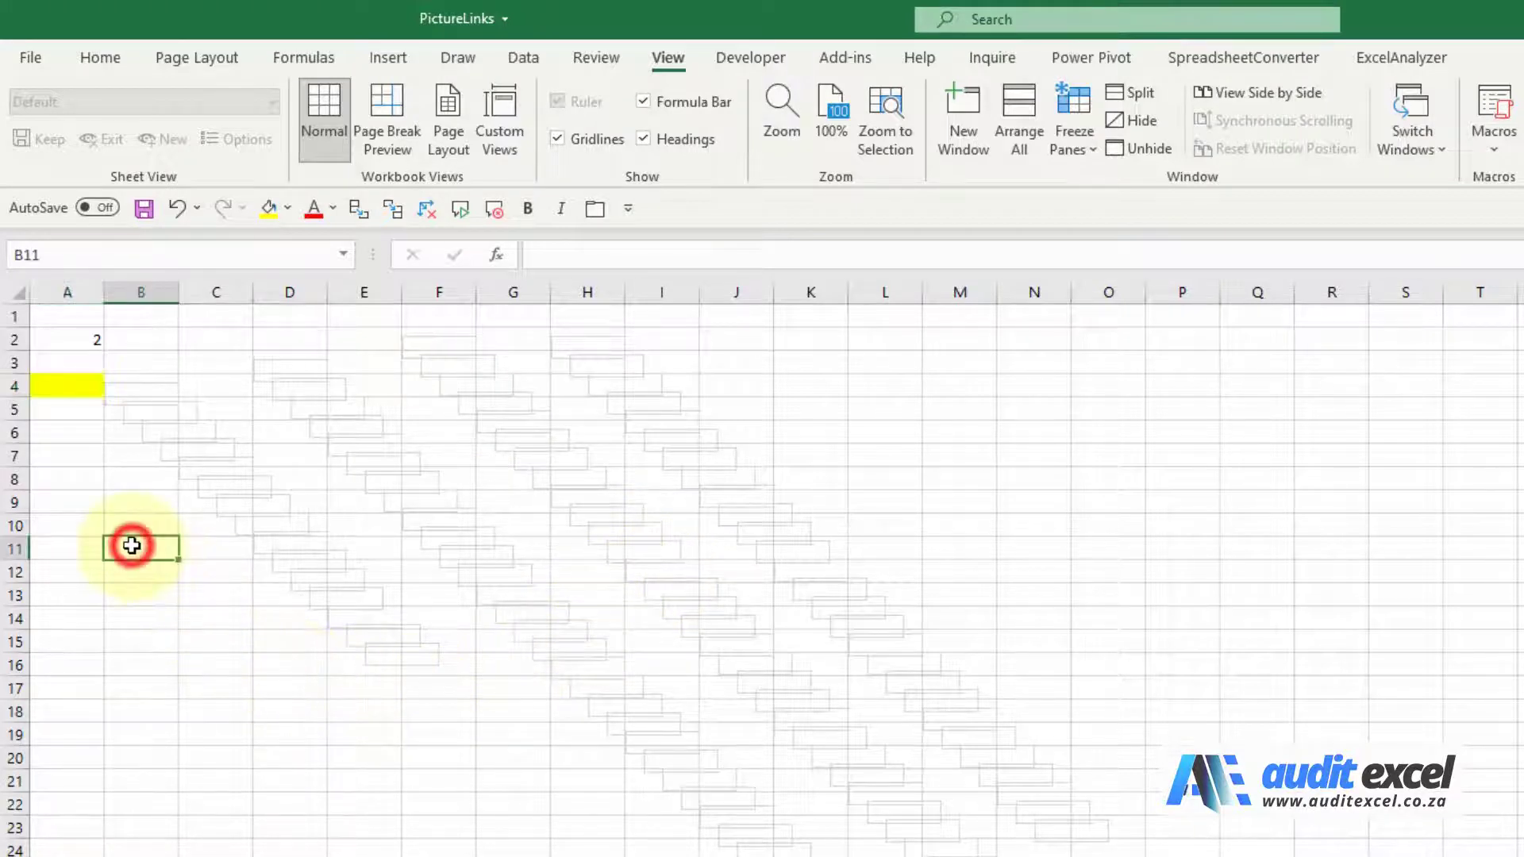
pyautogui.click(100, 57)
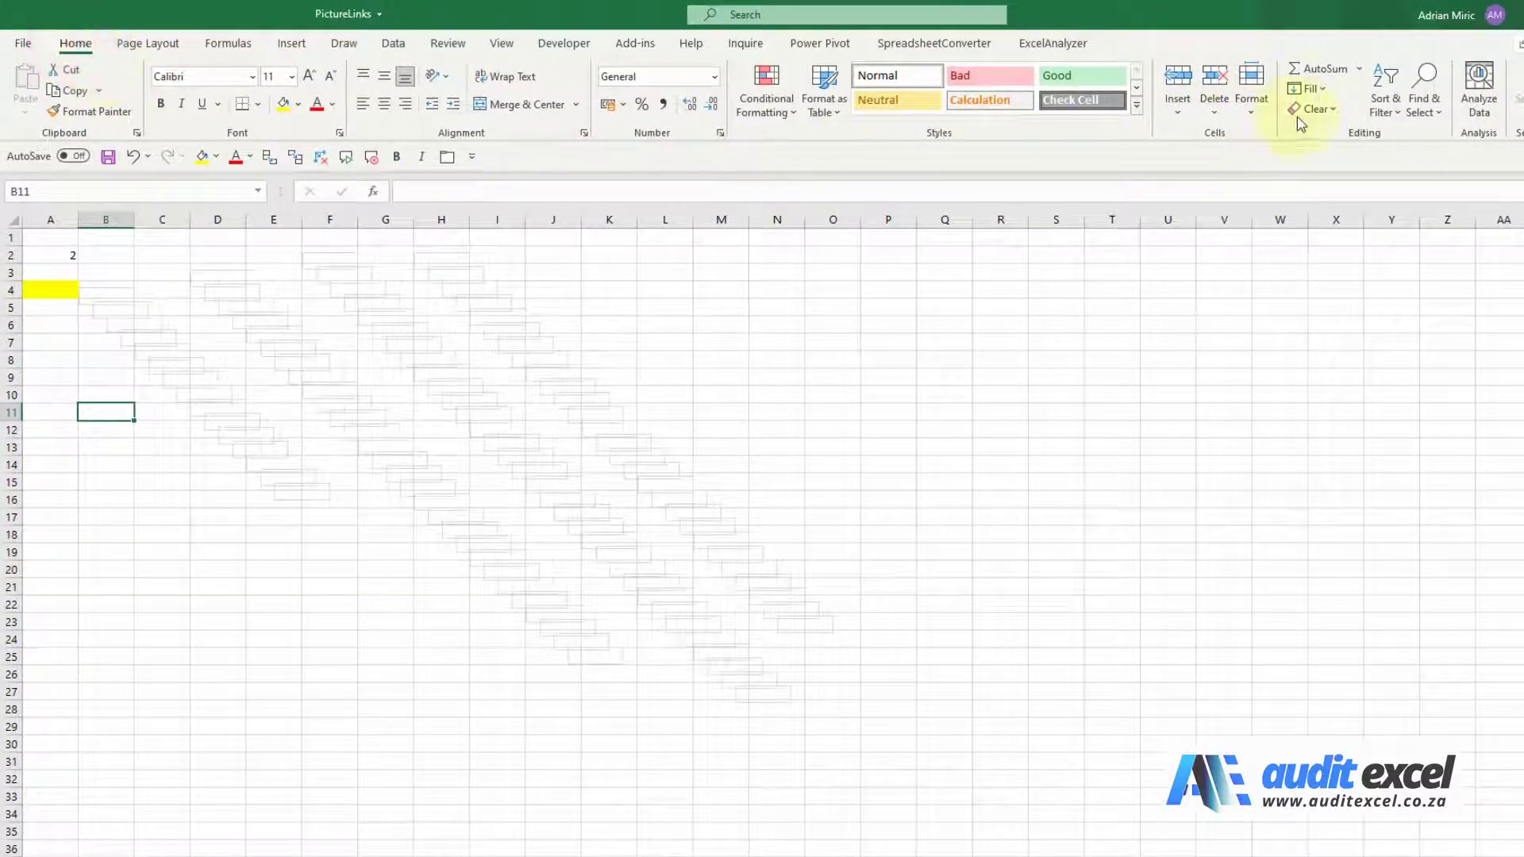
pyautogui.click(1423, 100)
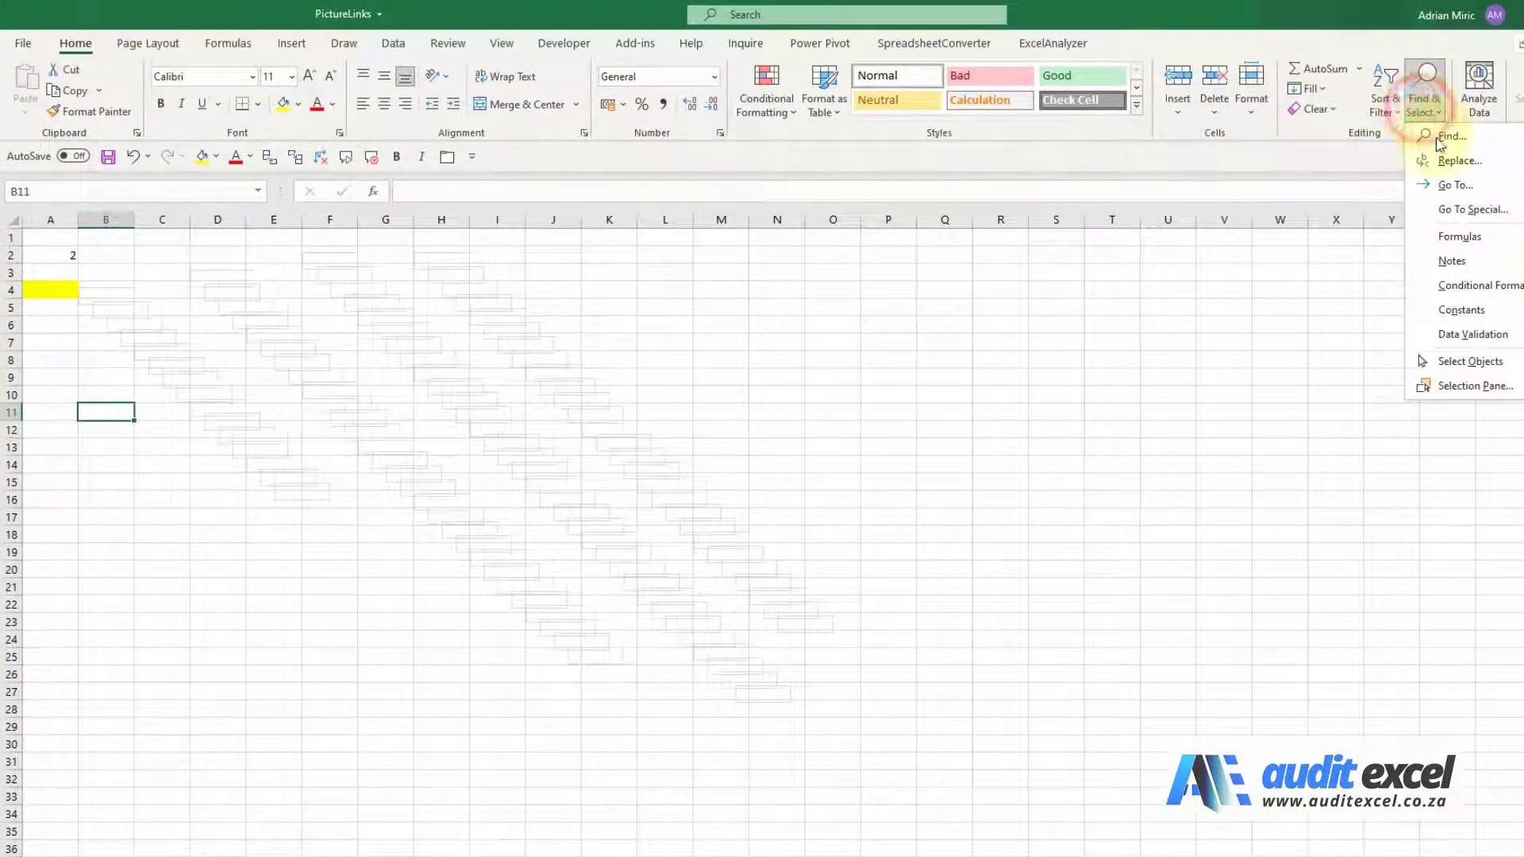
pyautogui.click(1465, 211)
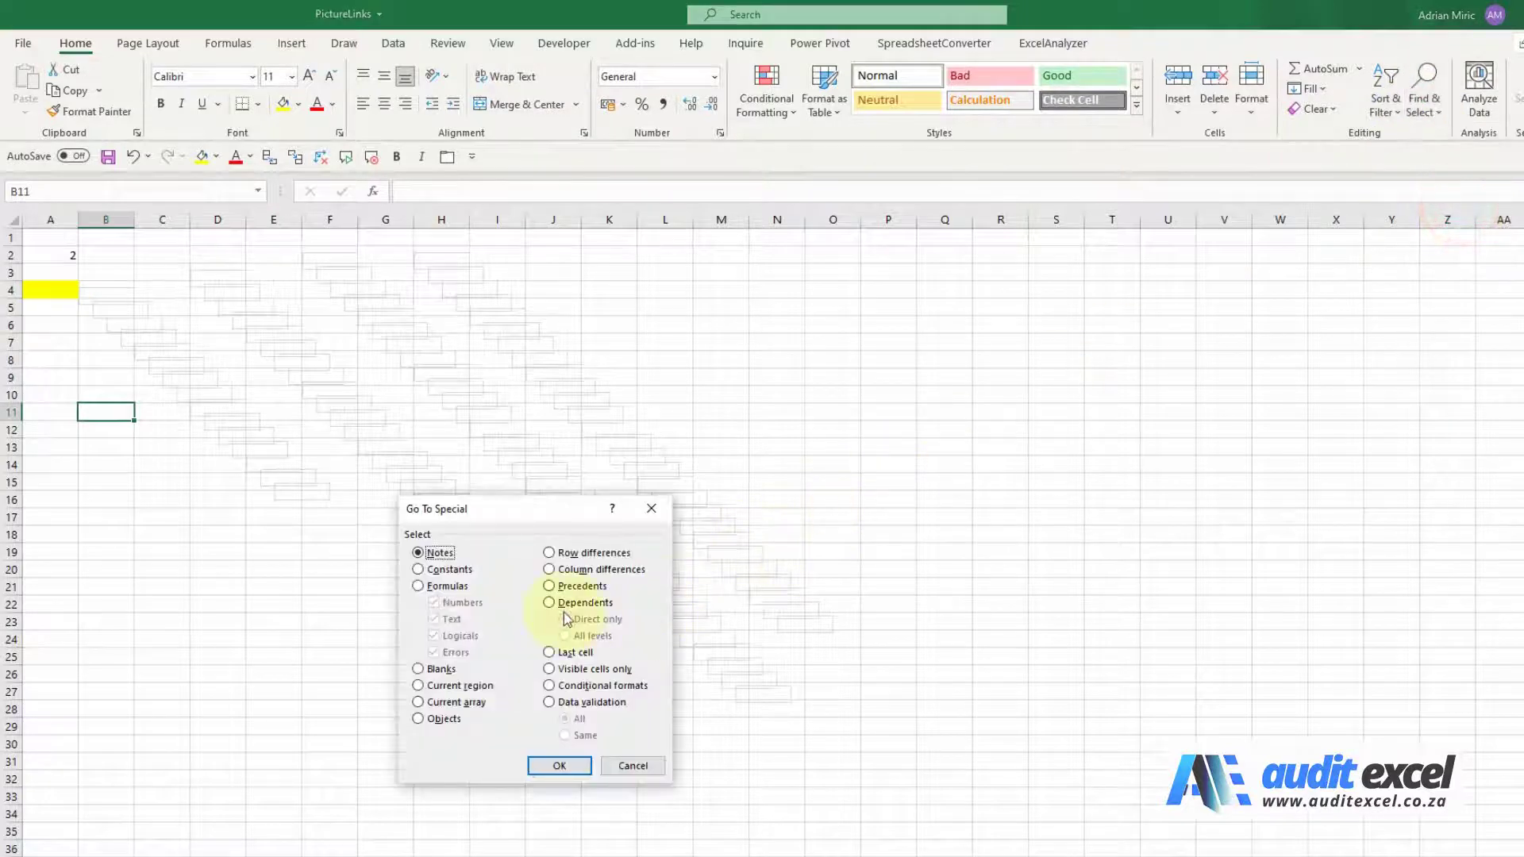
pyautogui.click(419, 719)
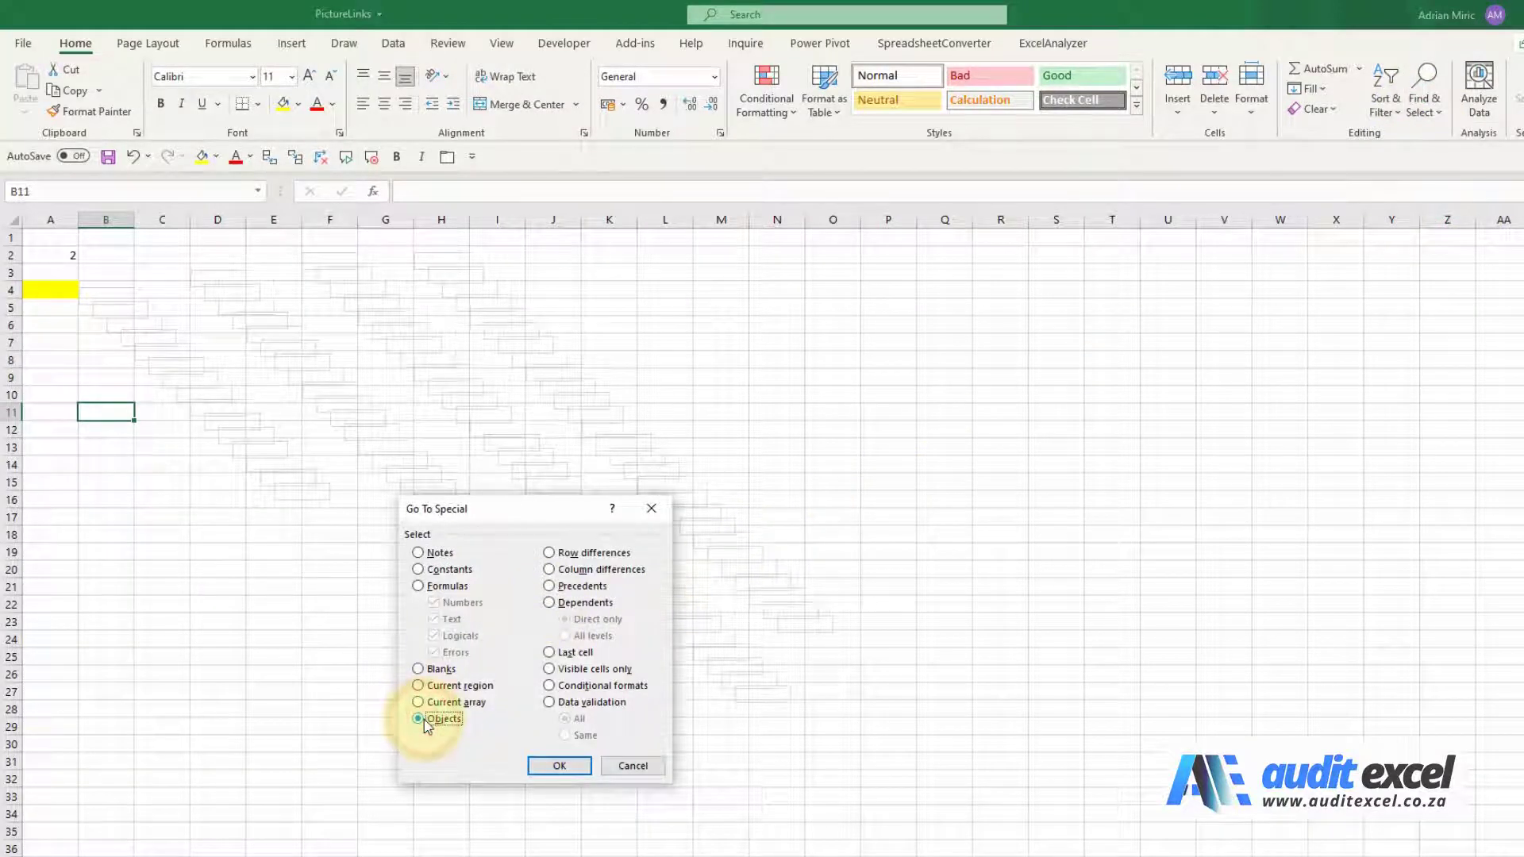
pyautogui.click(556, 766)
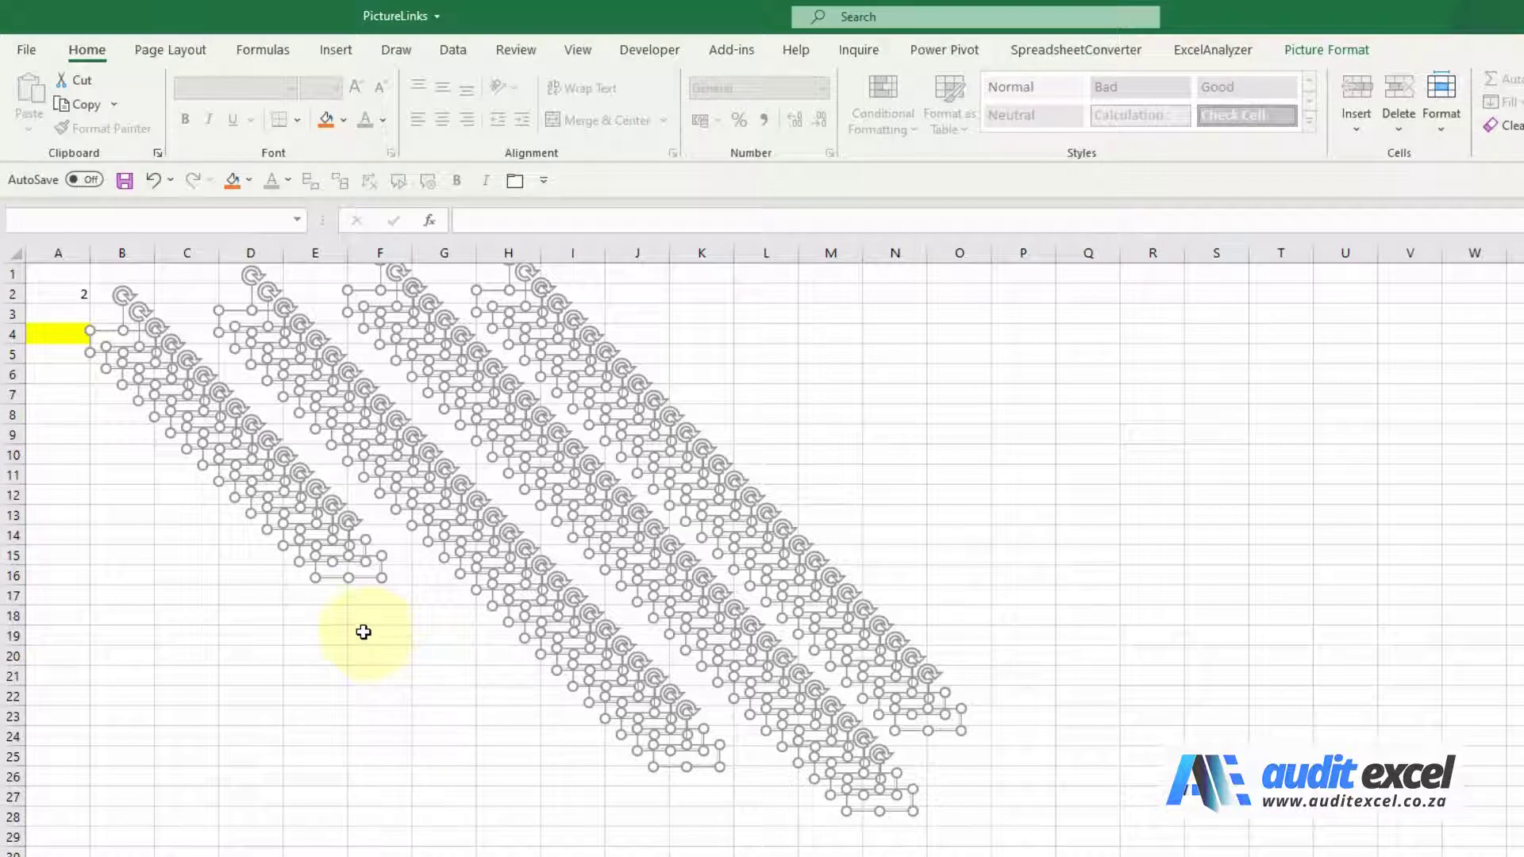
# Delete the selected pictures and enter 2 in cell B3
pyautogui.press('Delete')
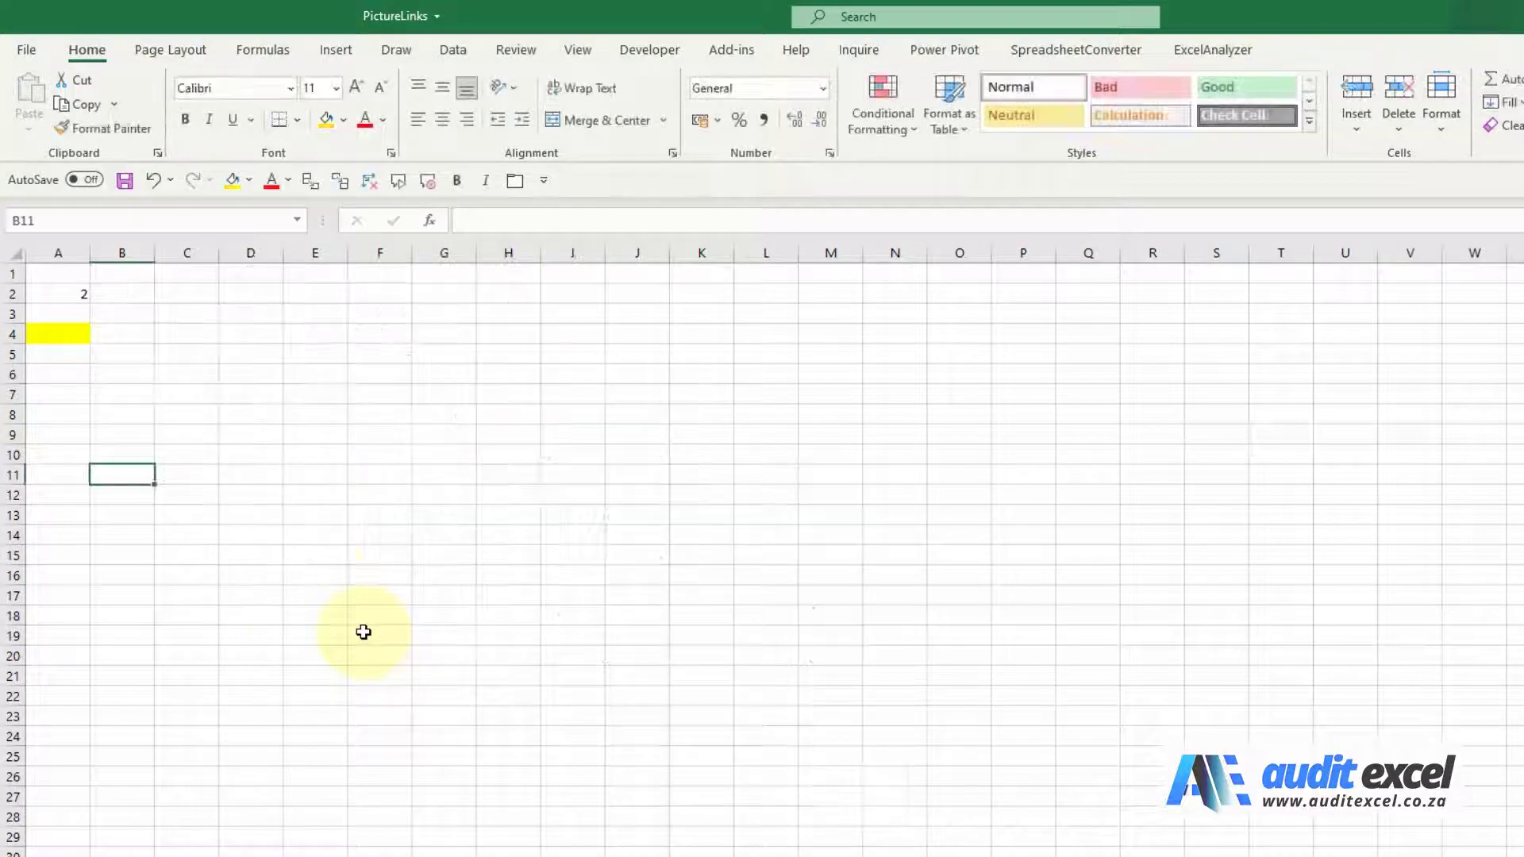
pyautogui.click(127, 316)
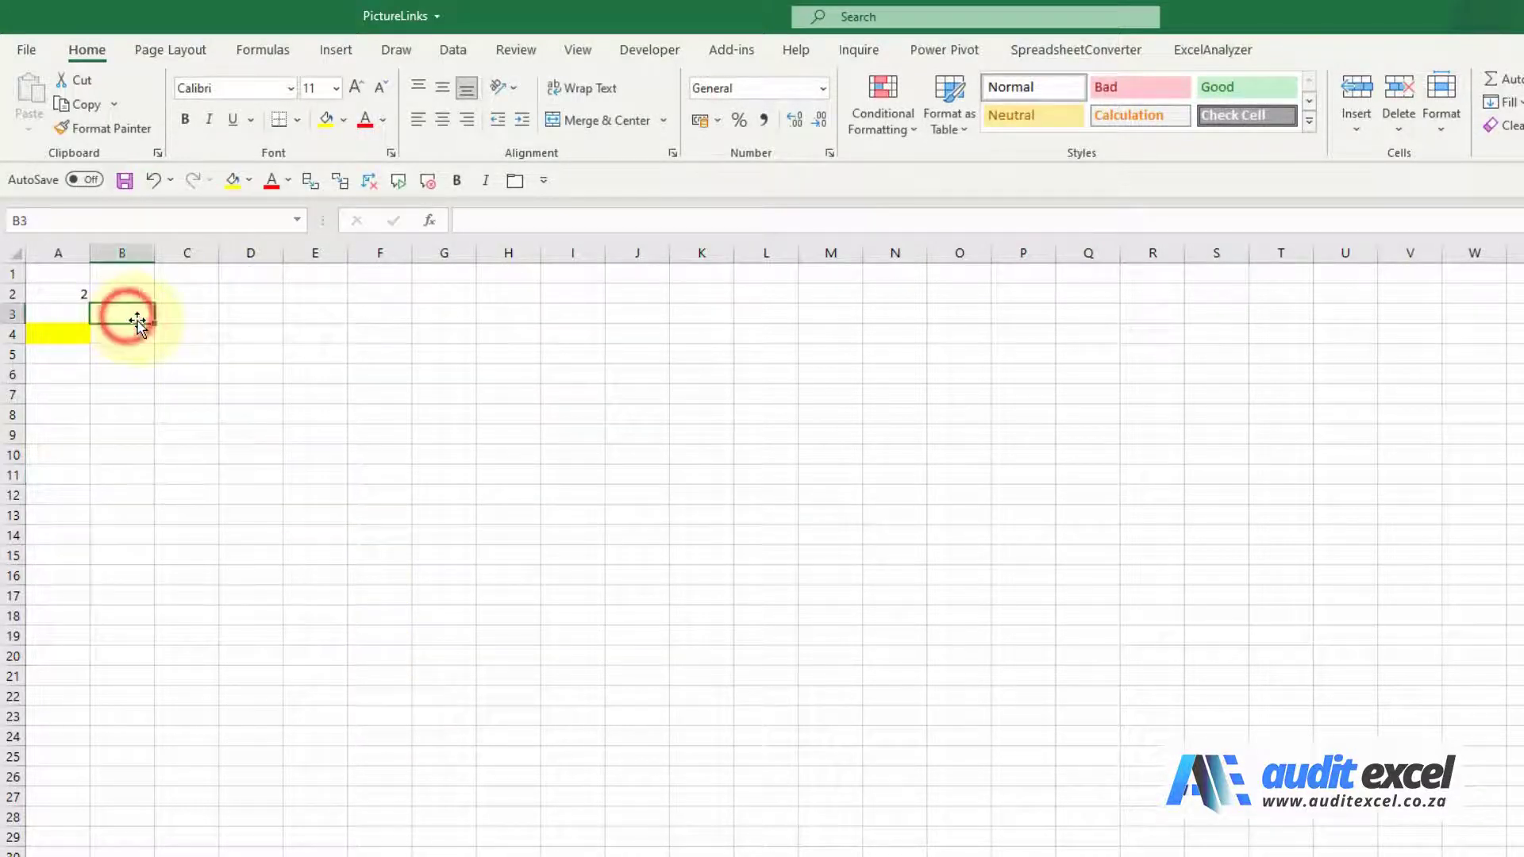
pyautogui.write('2')
pyautogui.press('Return')
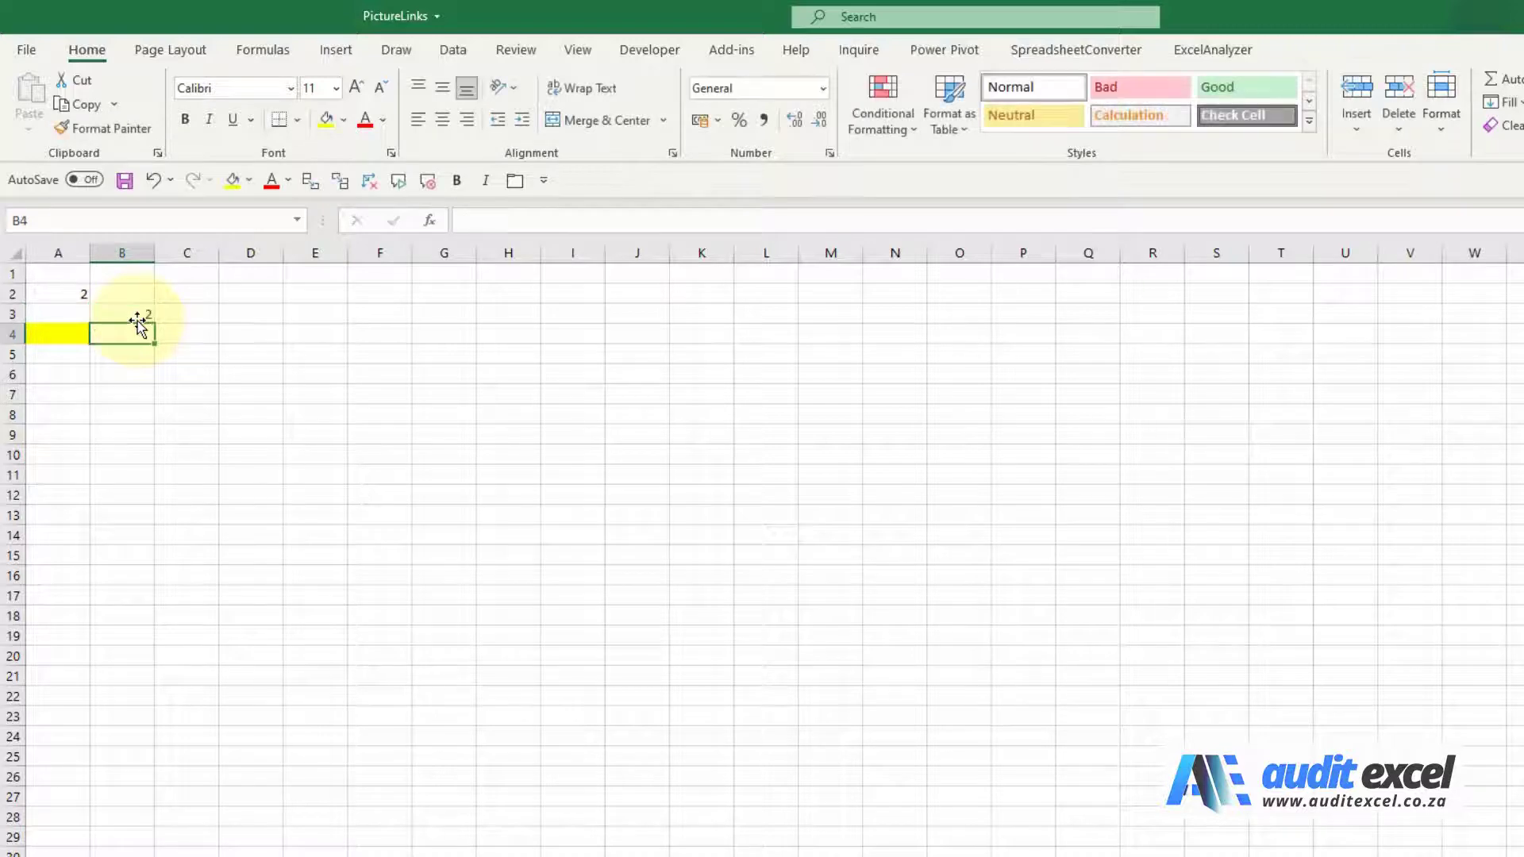
# Fill B6 yellow and copy cell A2
pyautogui.click(127, 375)
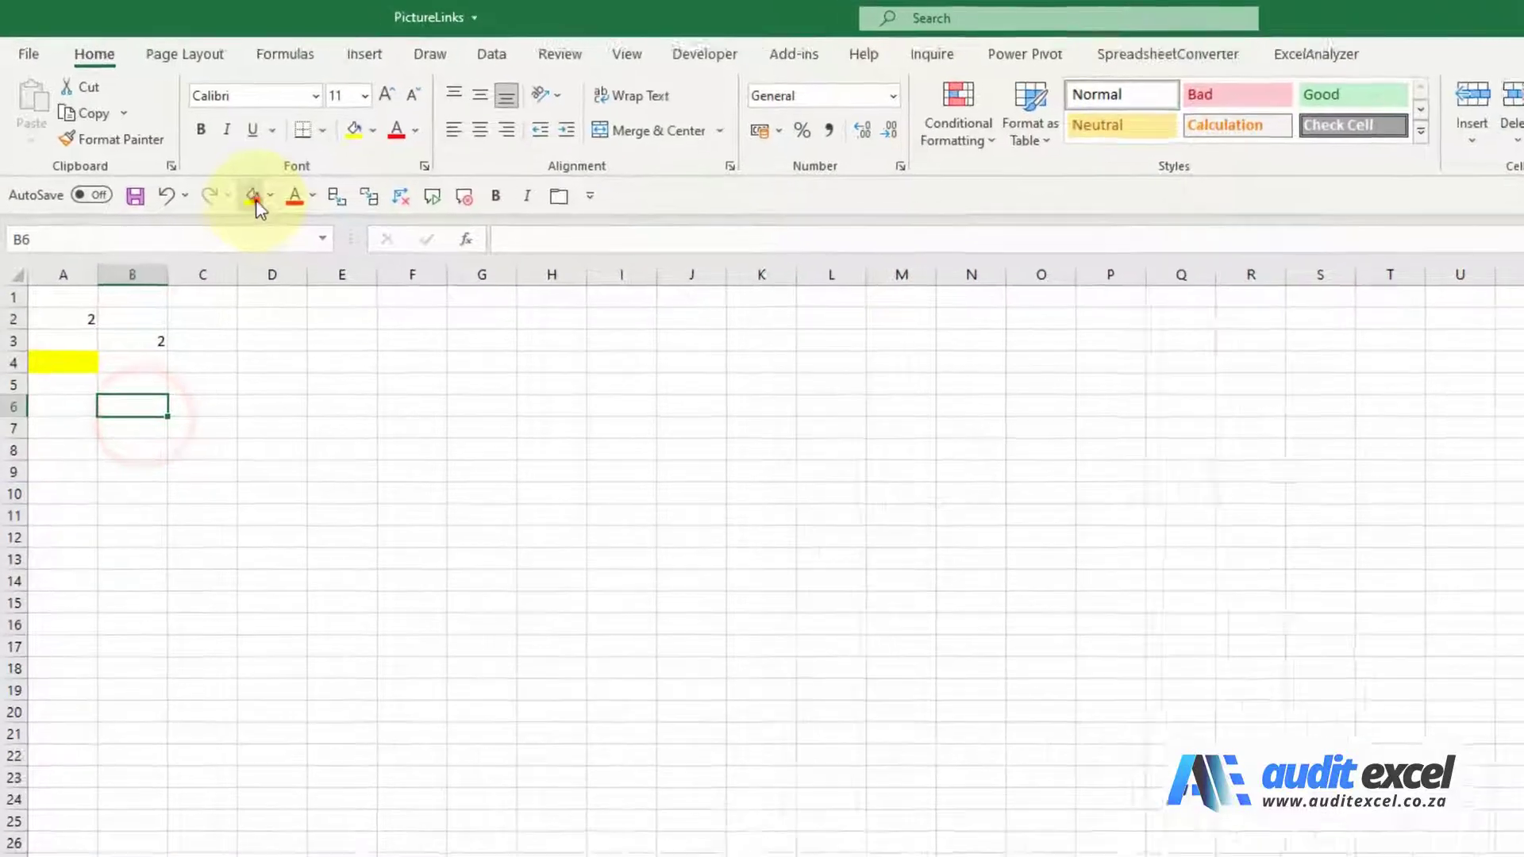
pyautogui.click(233, 181)
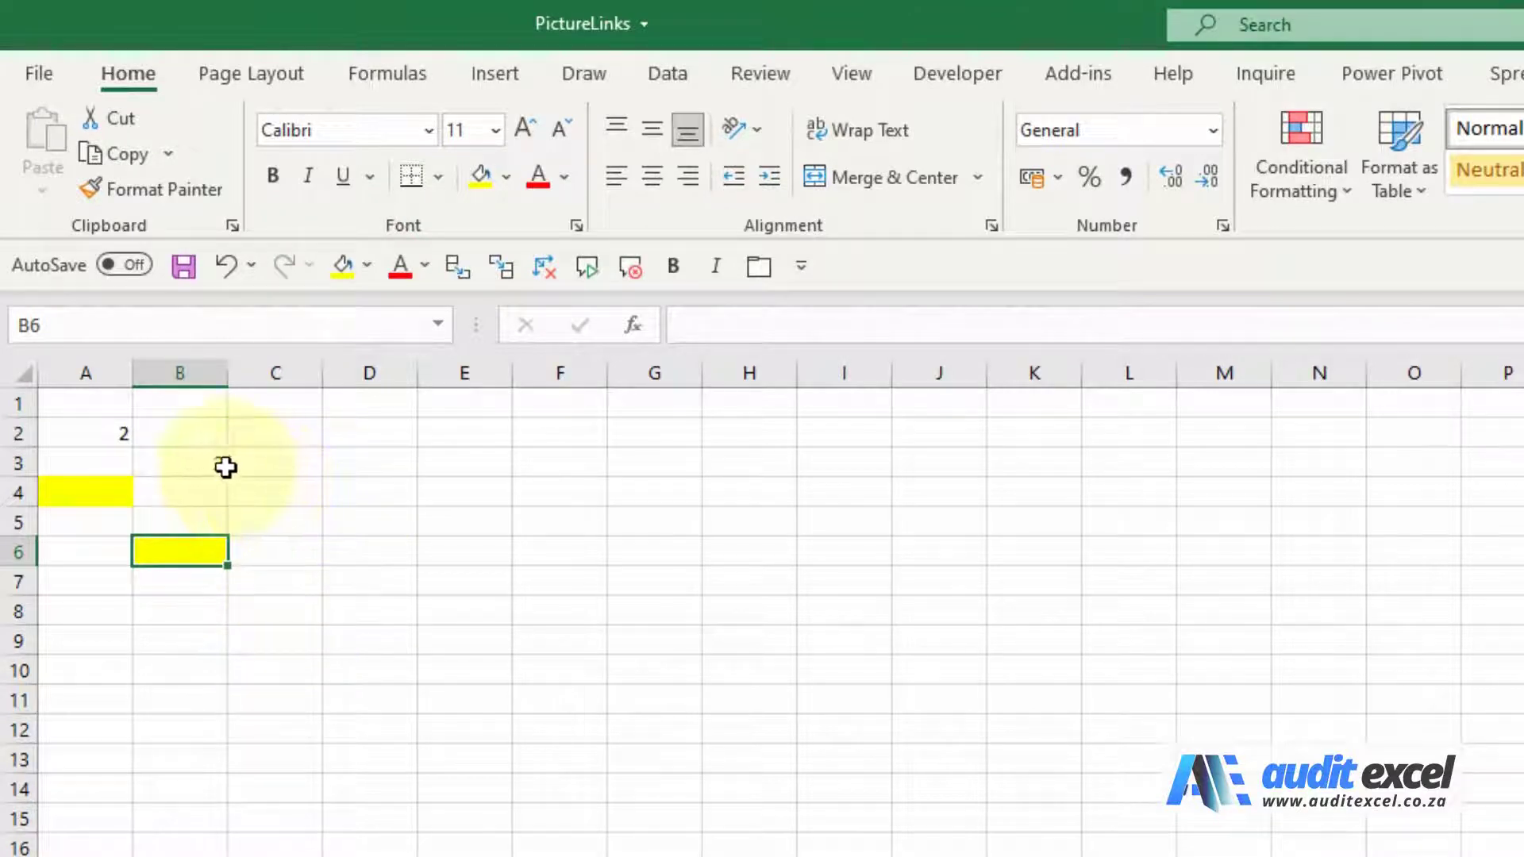
pyautogui.click(99, 431)
pyautogui.hotkey('ctrl', 'c')
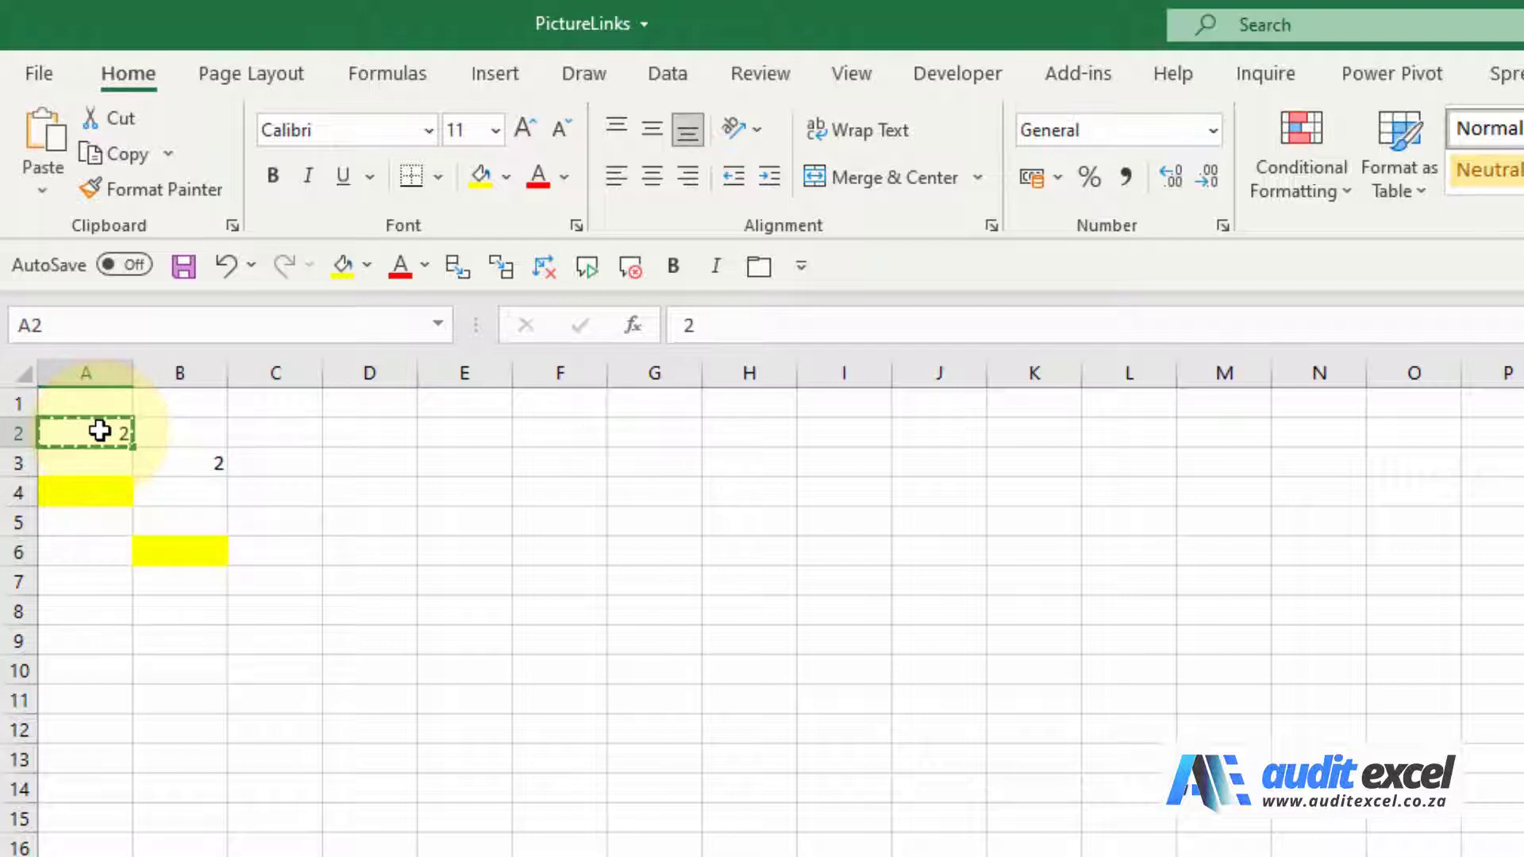
# Paste cell A2 as a linked picture at E7 and reselect it to confirm its =$A$2 link
pyautogui.click(463, 584)
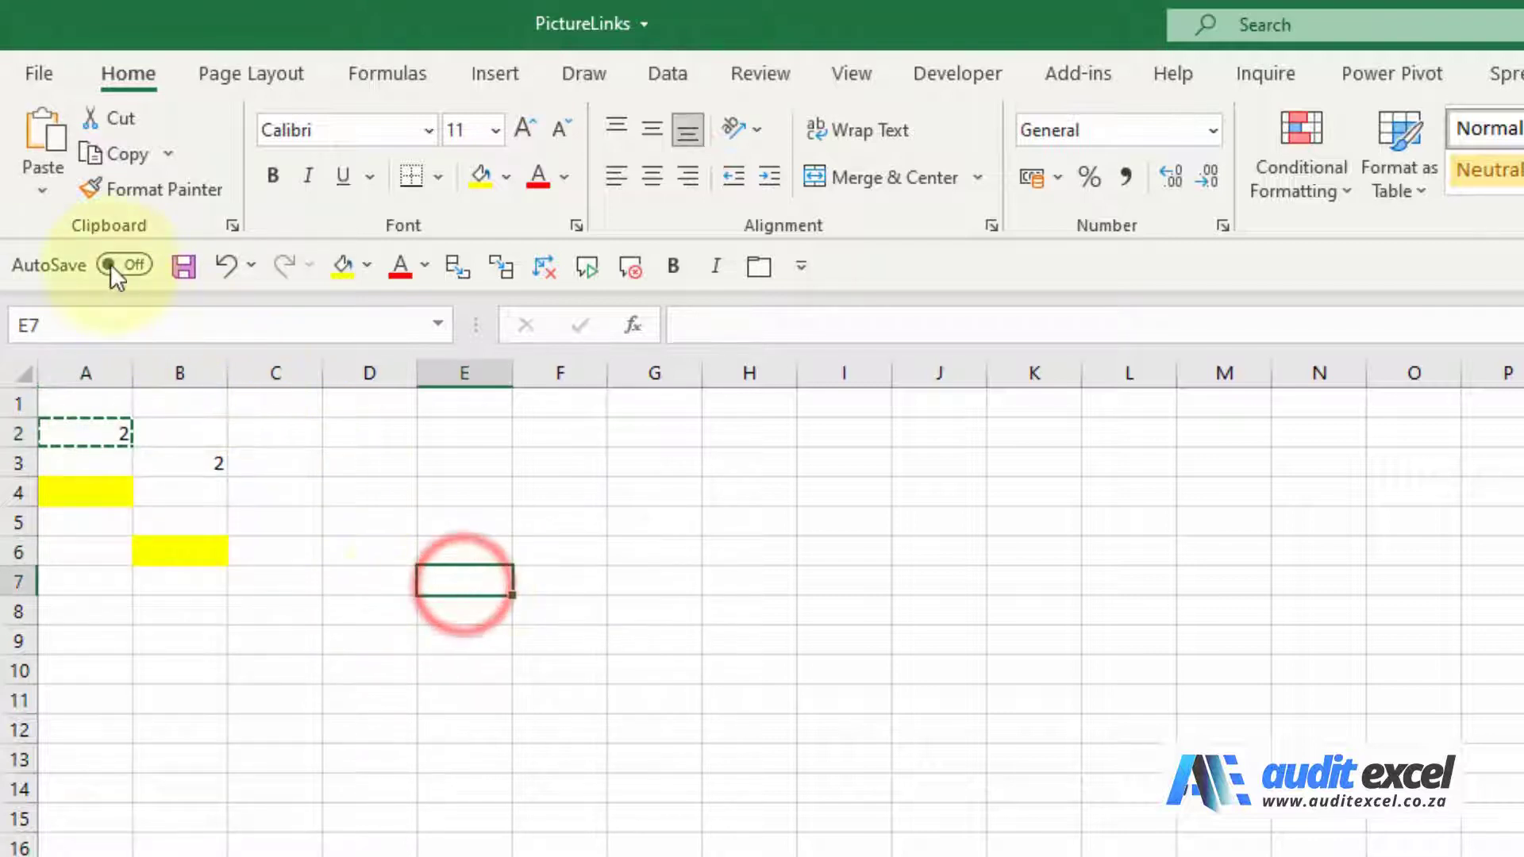
pyautogui.click(44, 189)
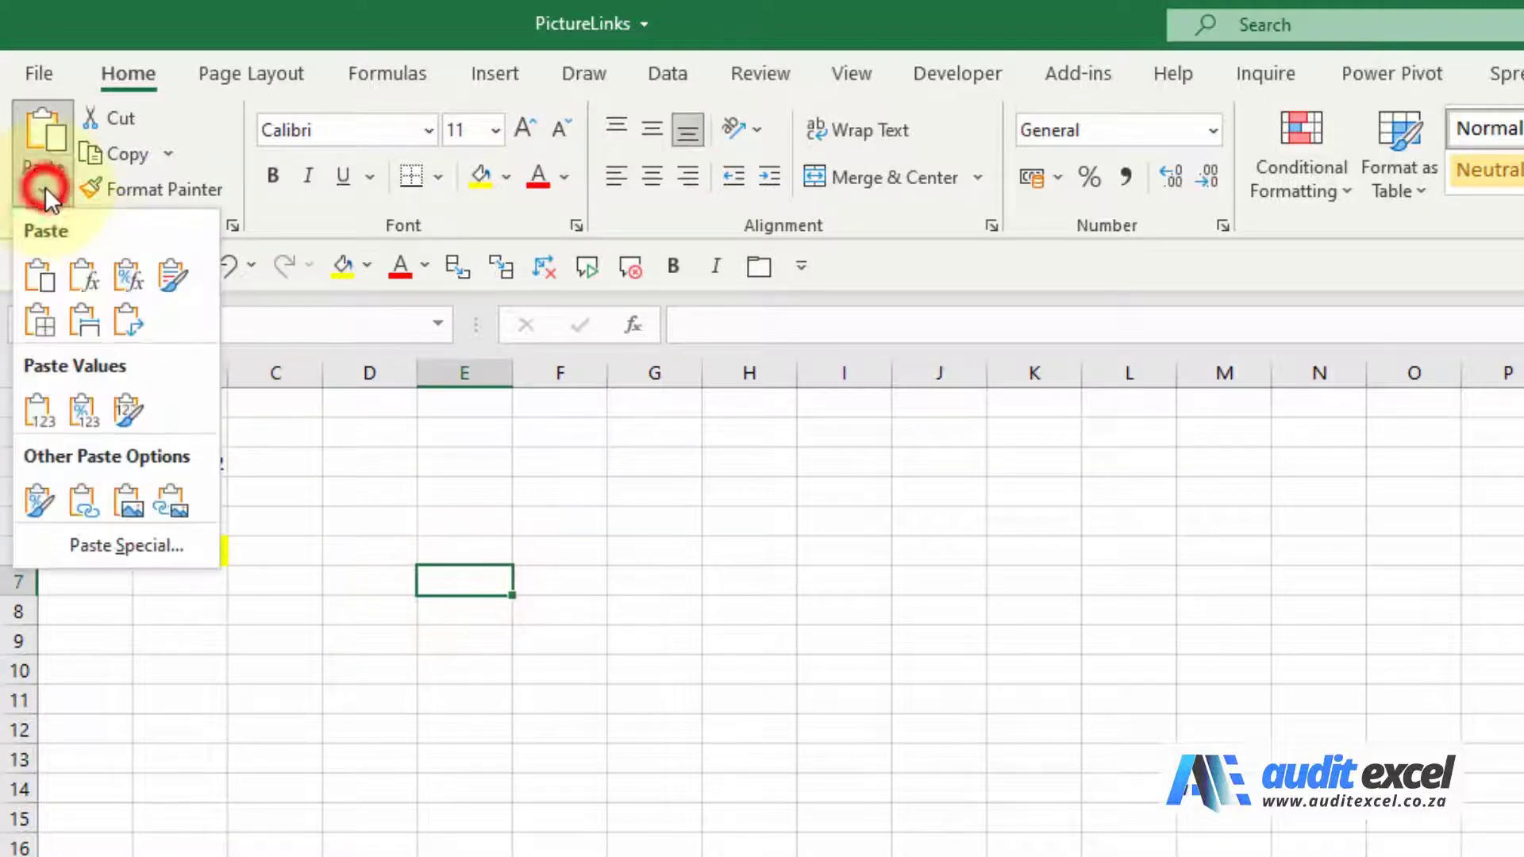
pyautogui.click(174, 511)
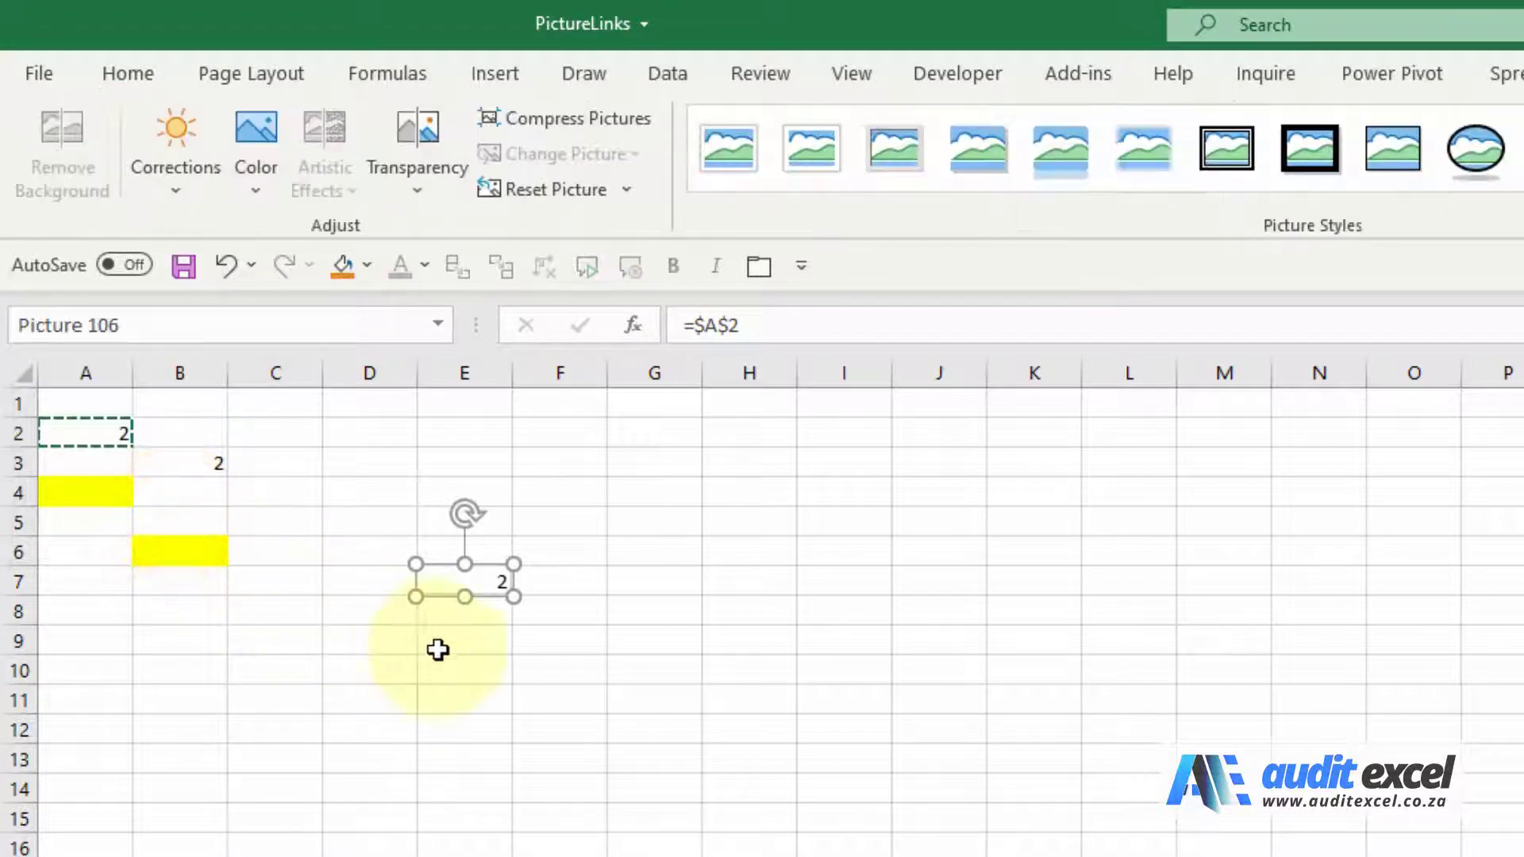
pyautogui.click(438, 649)
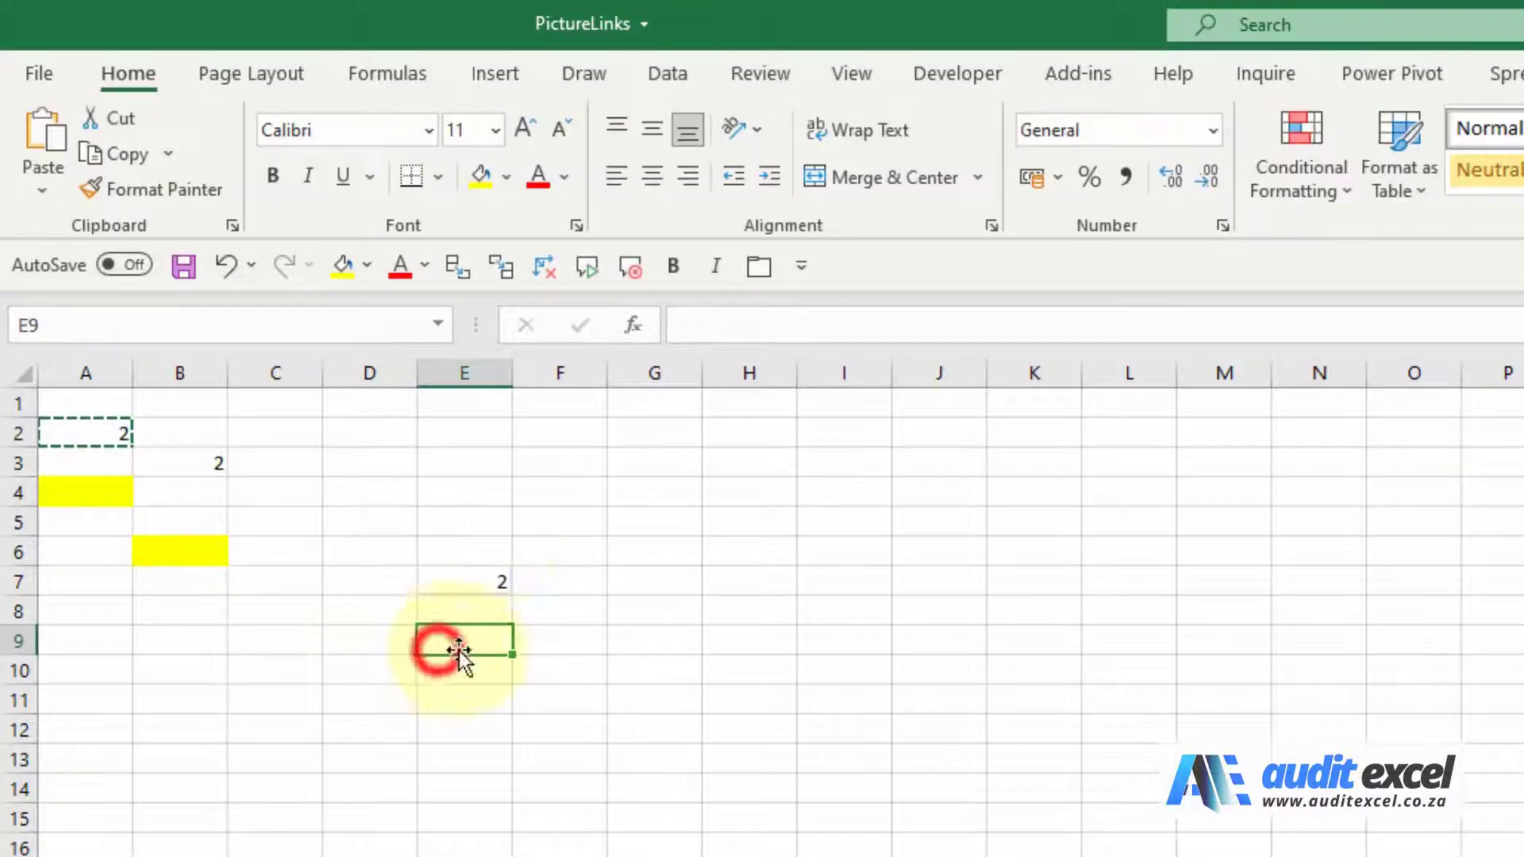
pyautogui.click(474, 583)
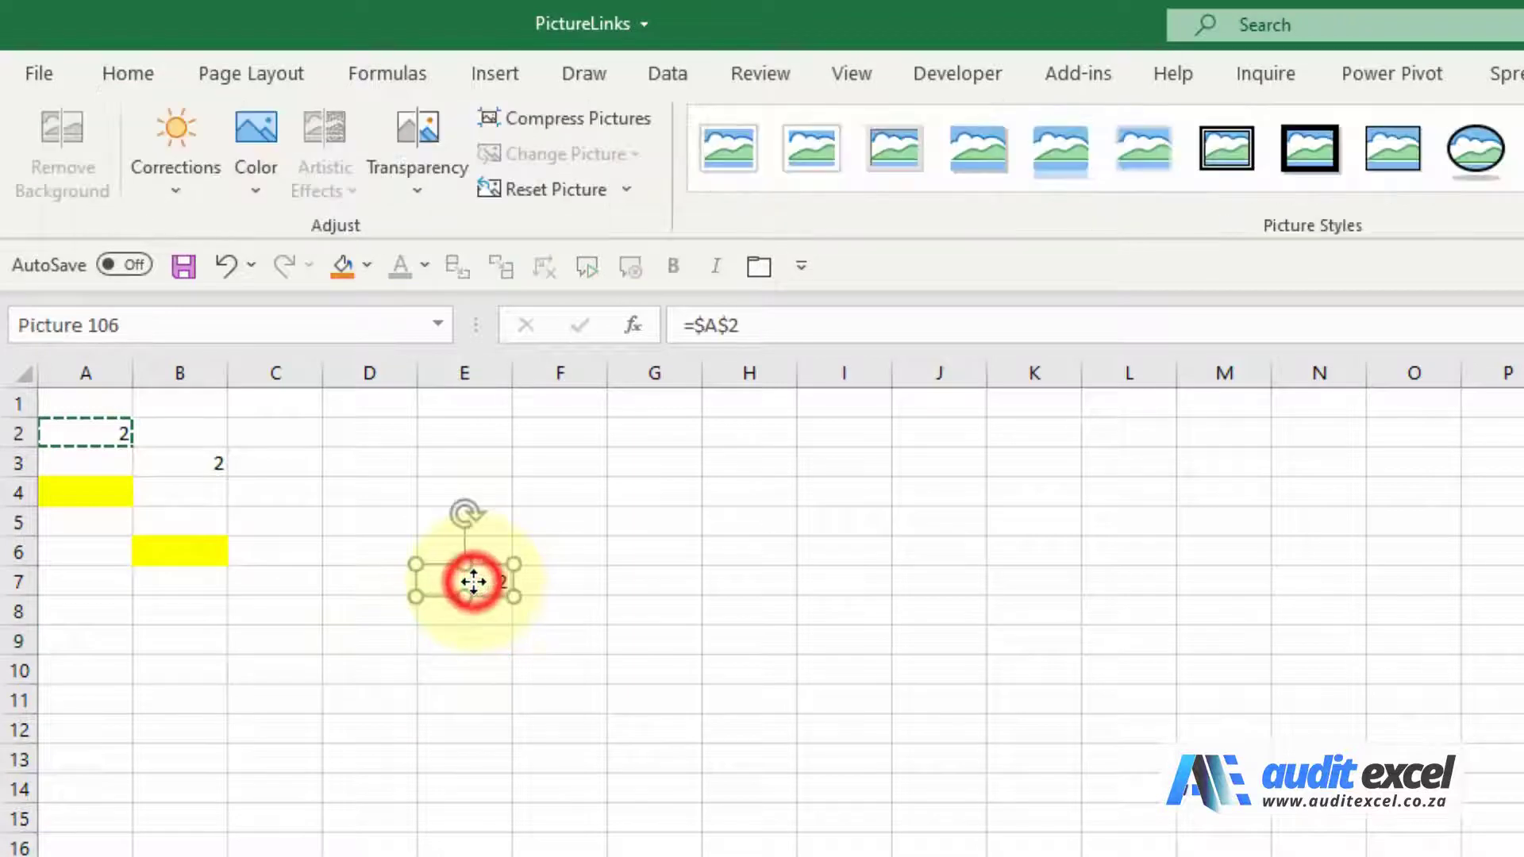
pyautogui.click(90, 435)
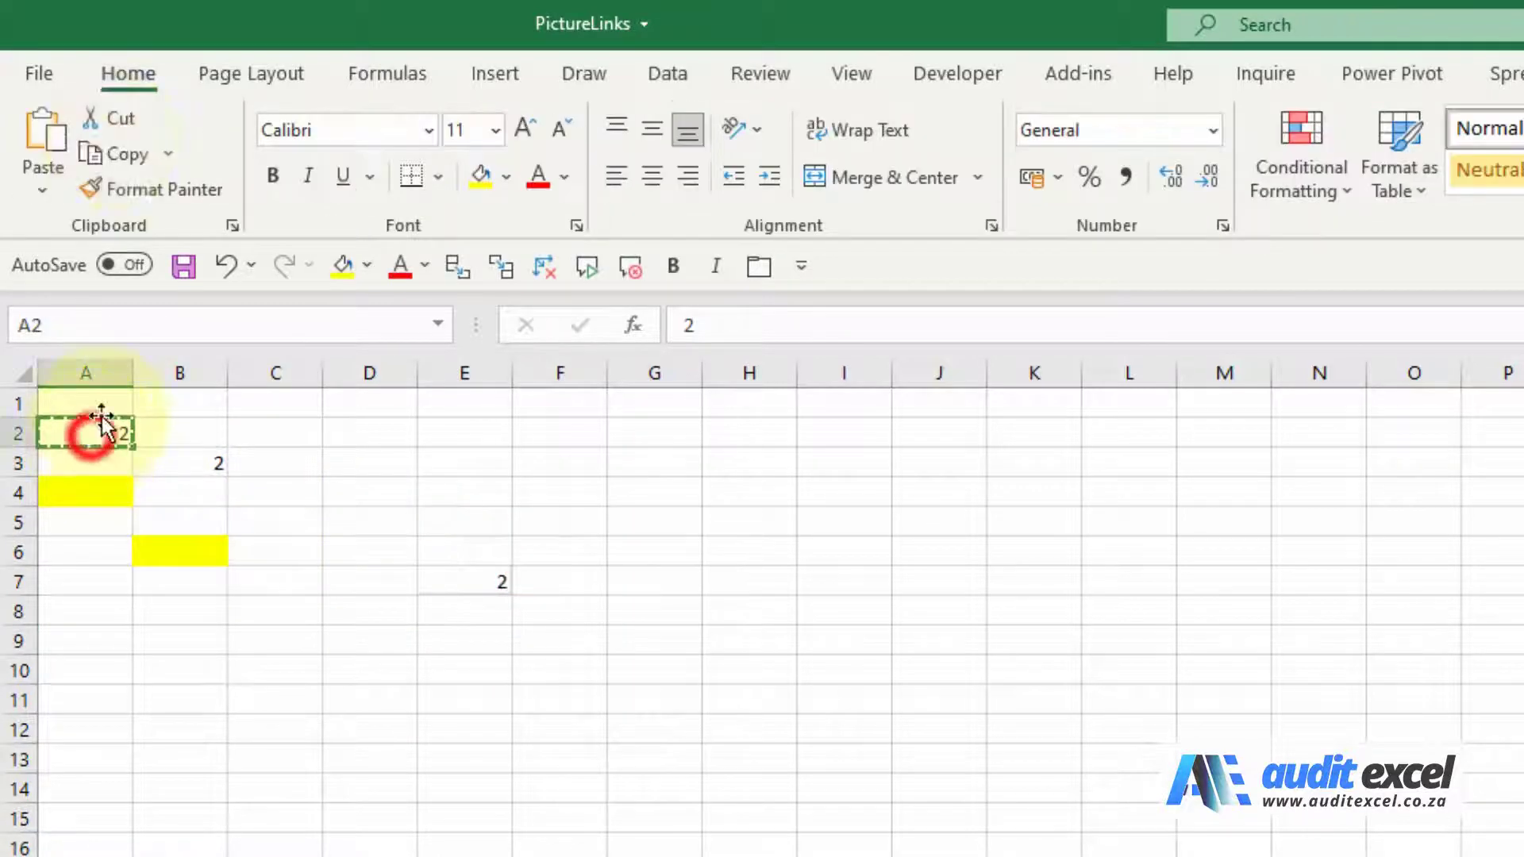
# Fill A2 yellow, trace and clear A8's precedents in the No Problem workbook, and set A7 to 2
pyautogui.click(473, 178)
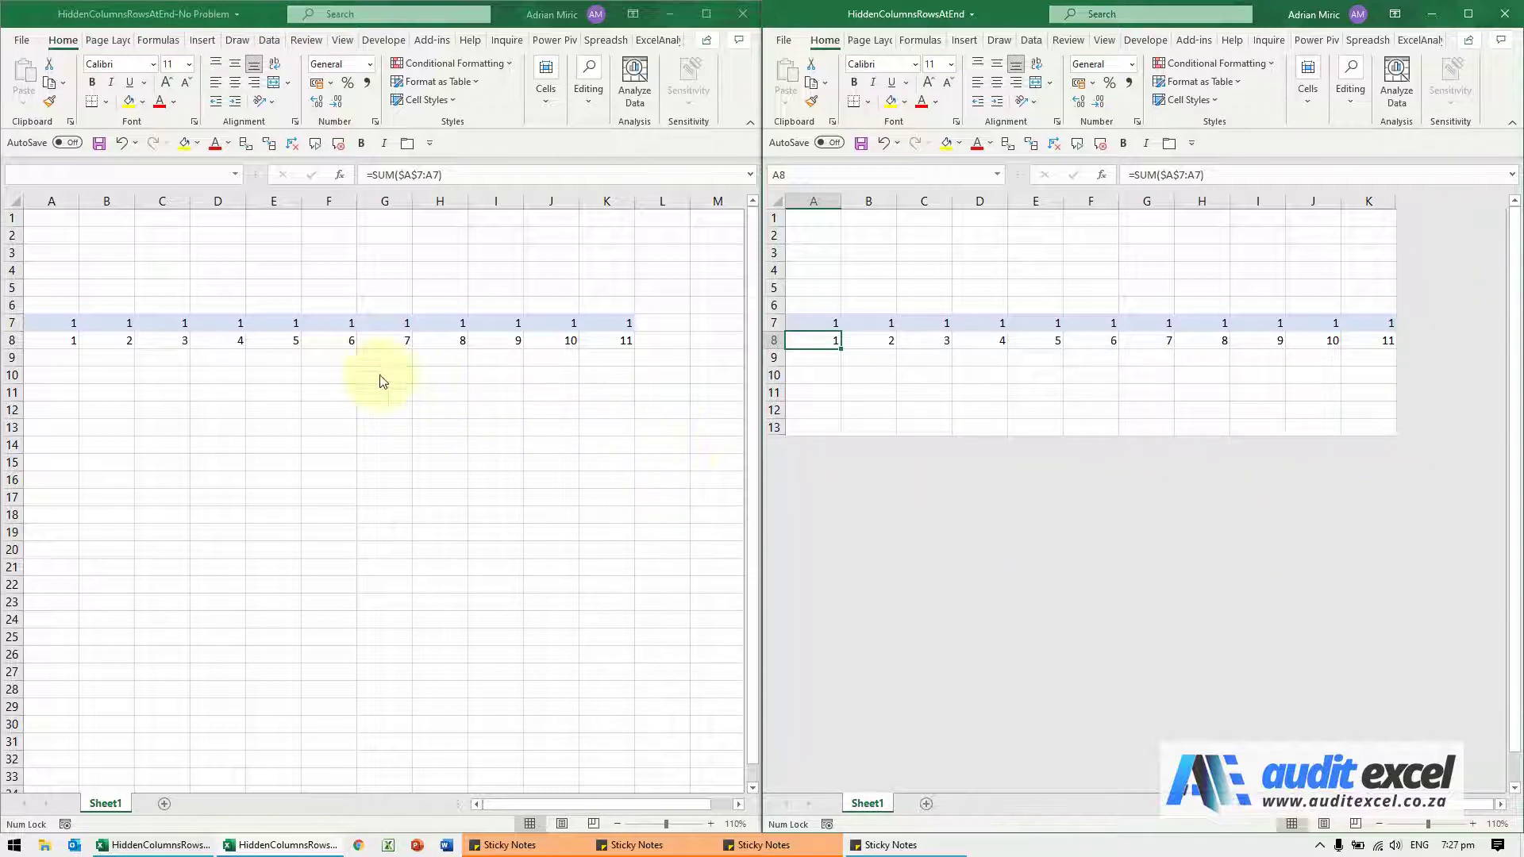
pyautogui.click(77, 320)
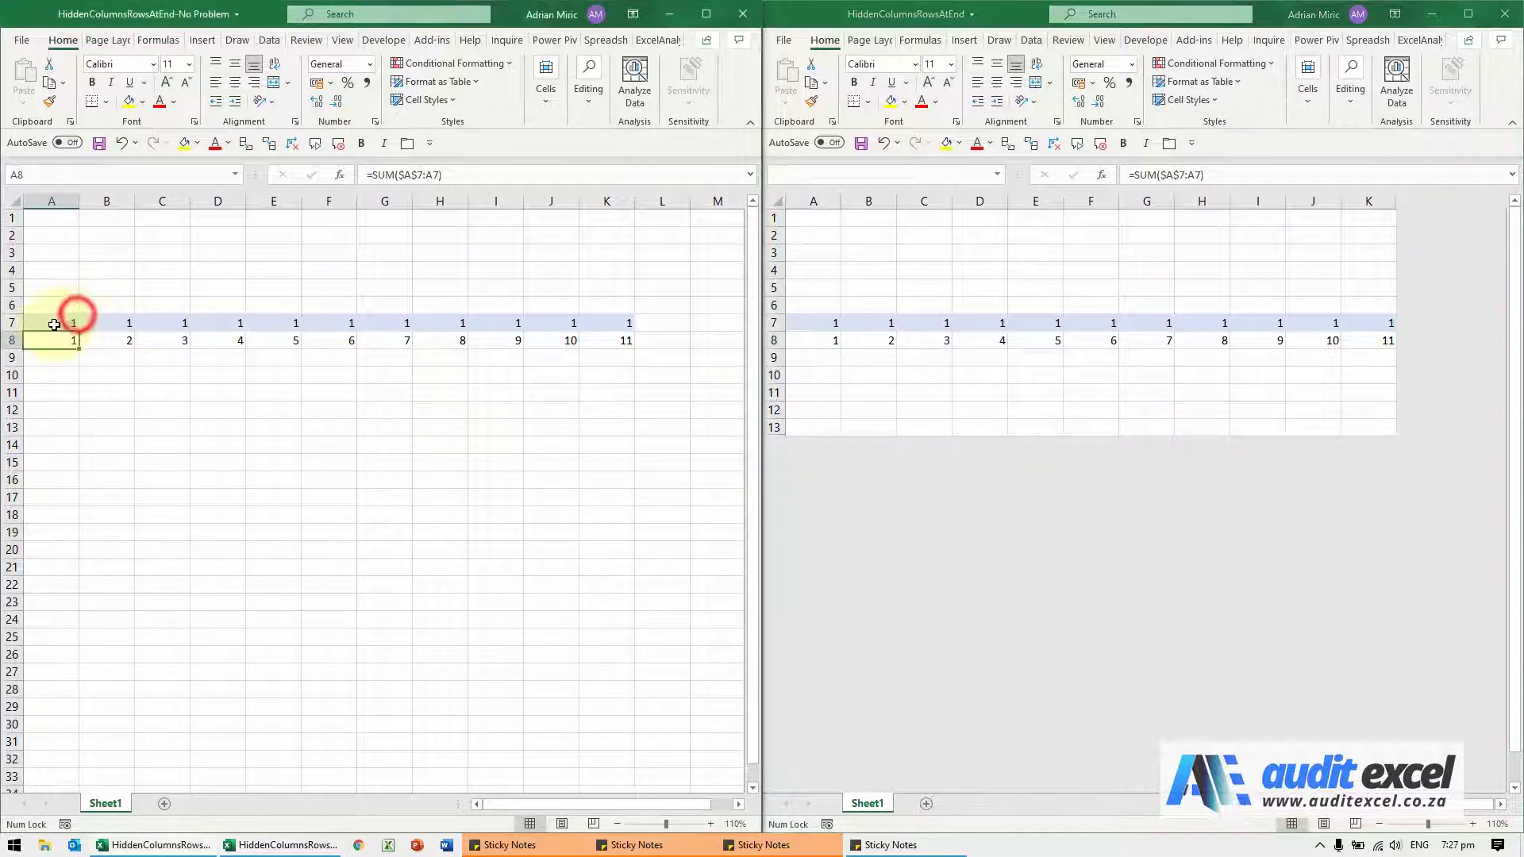
pyautogui.click(51, 340)
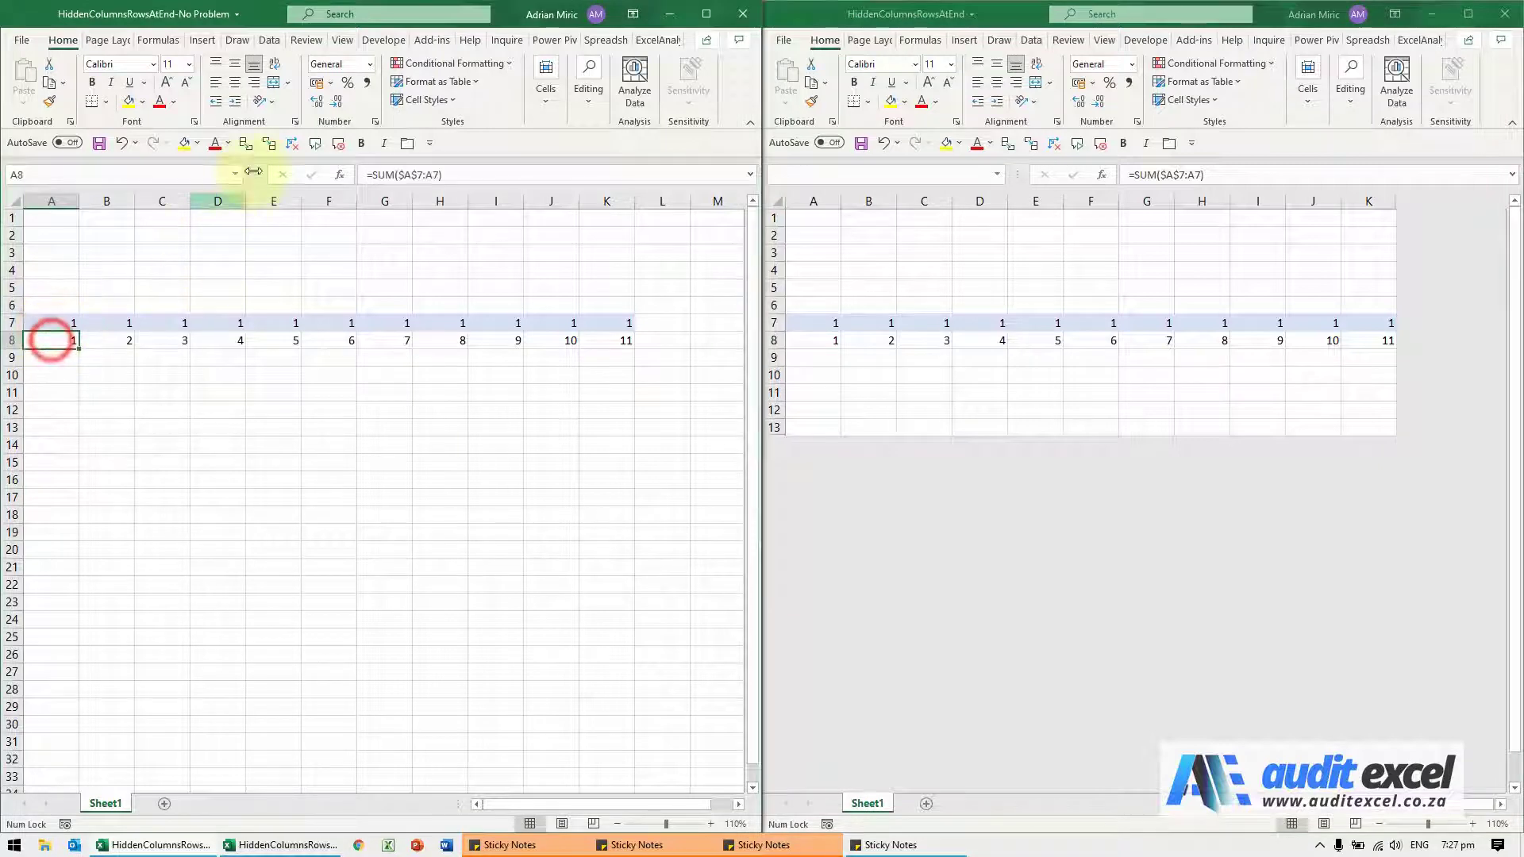
pyautogui.click(247, 146)
pyautogui.click(291, 144)
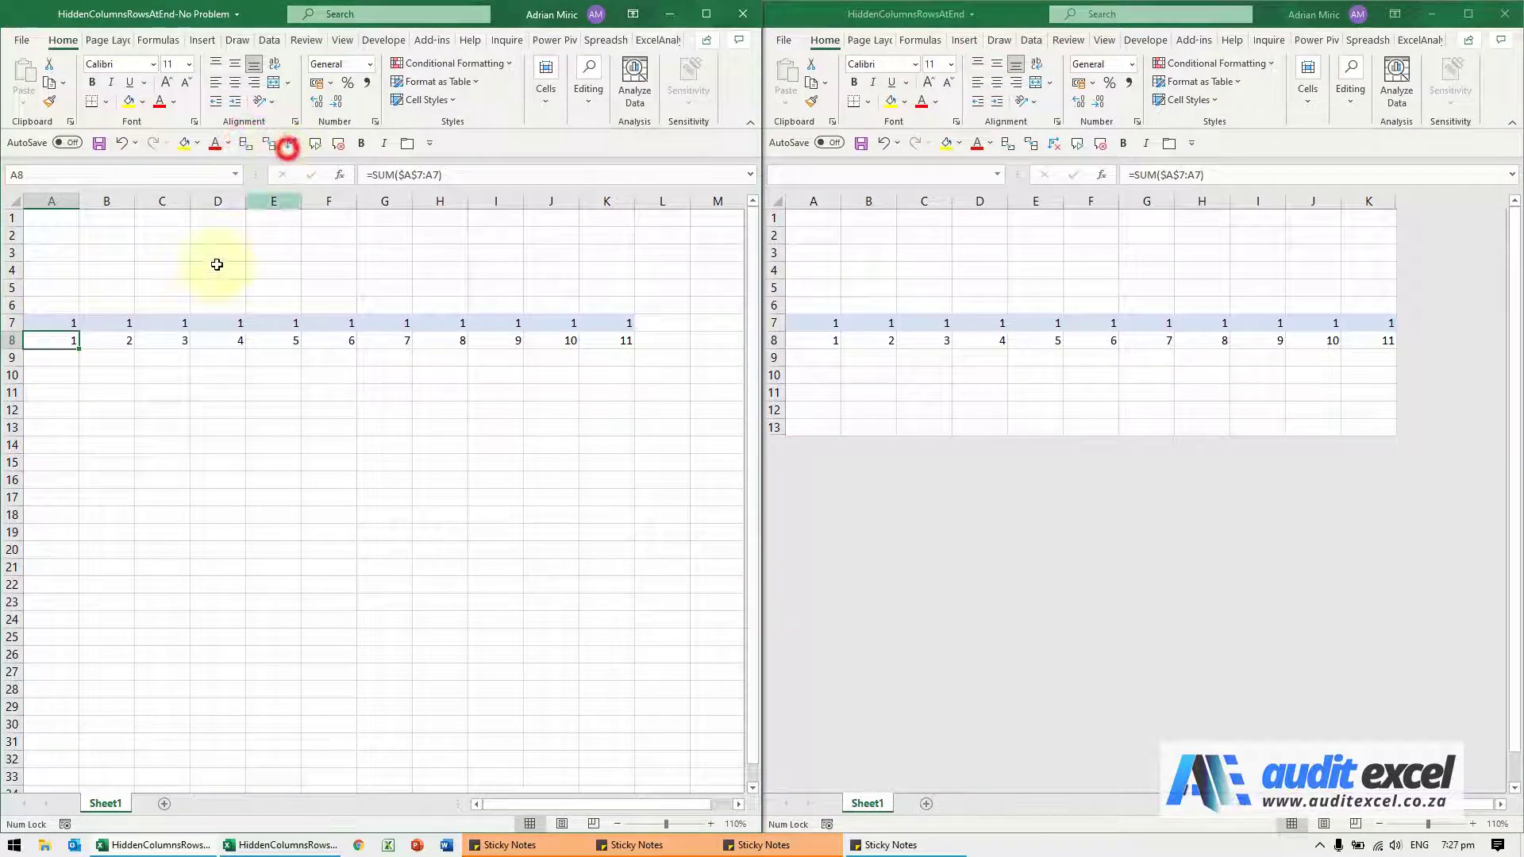
pyautogui.click(65, 324)
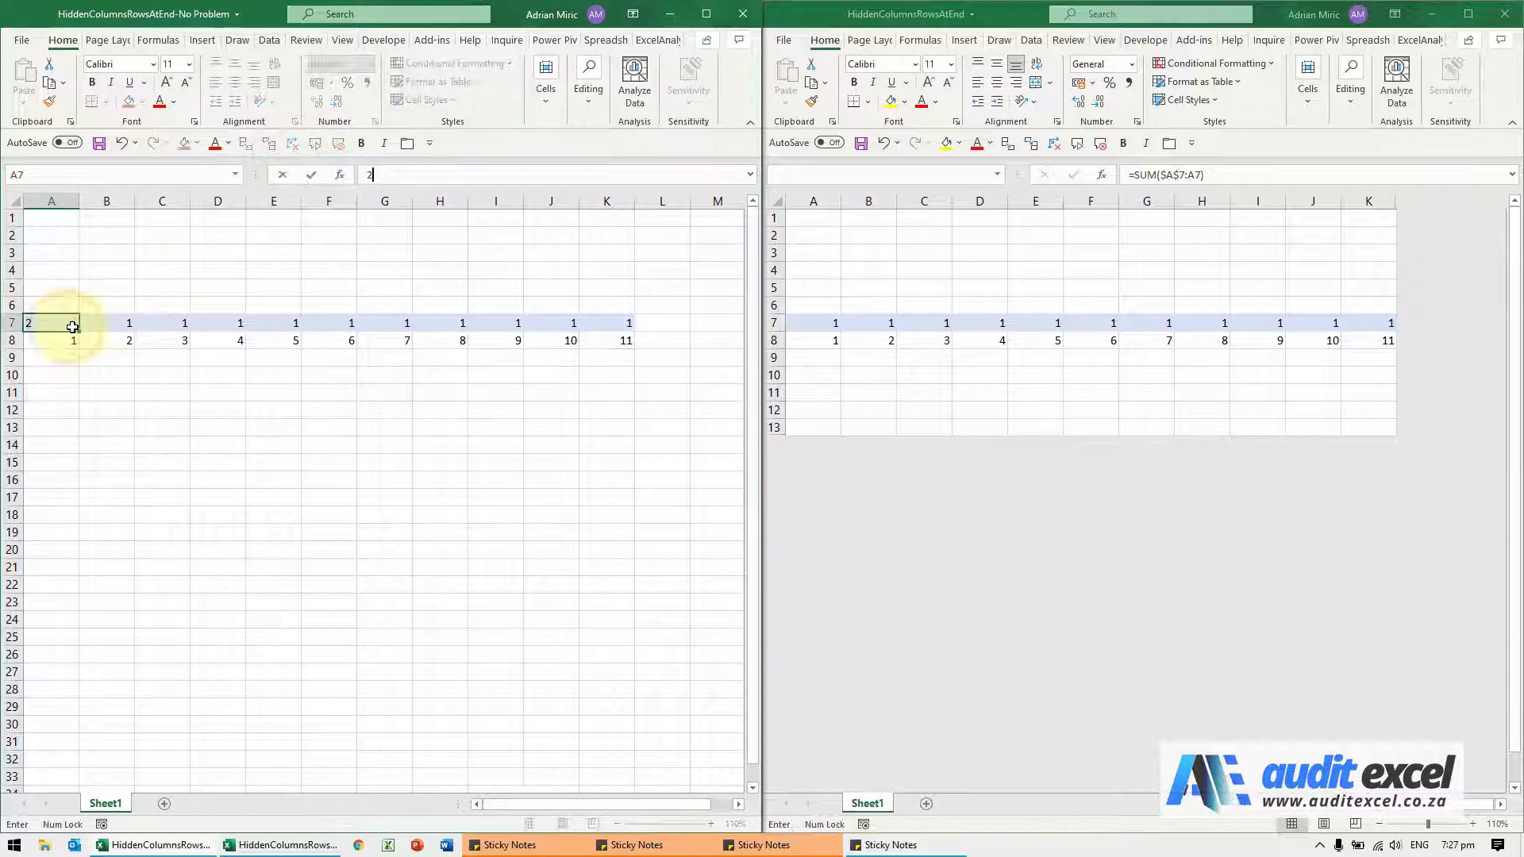
pyautogui.press('Return')
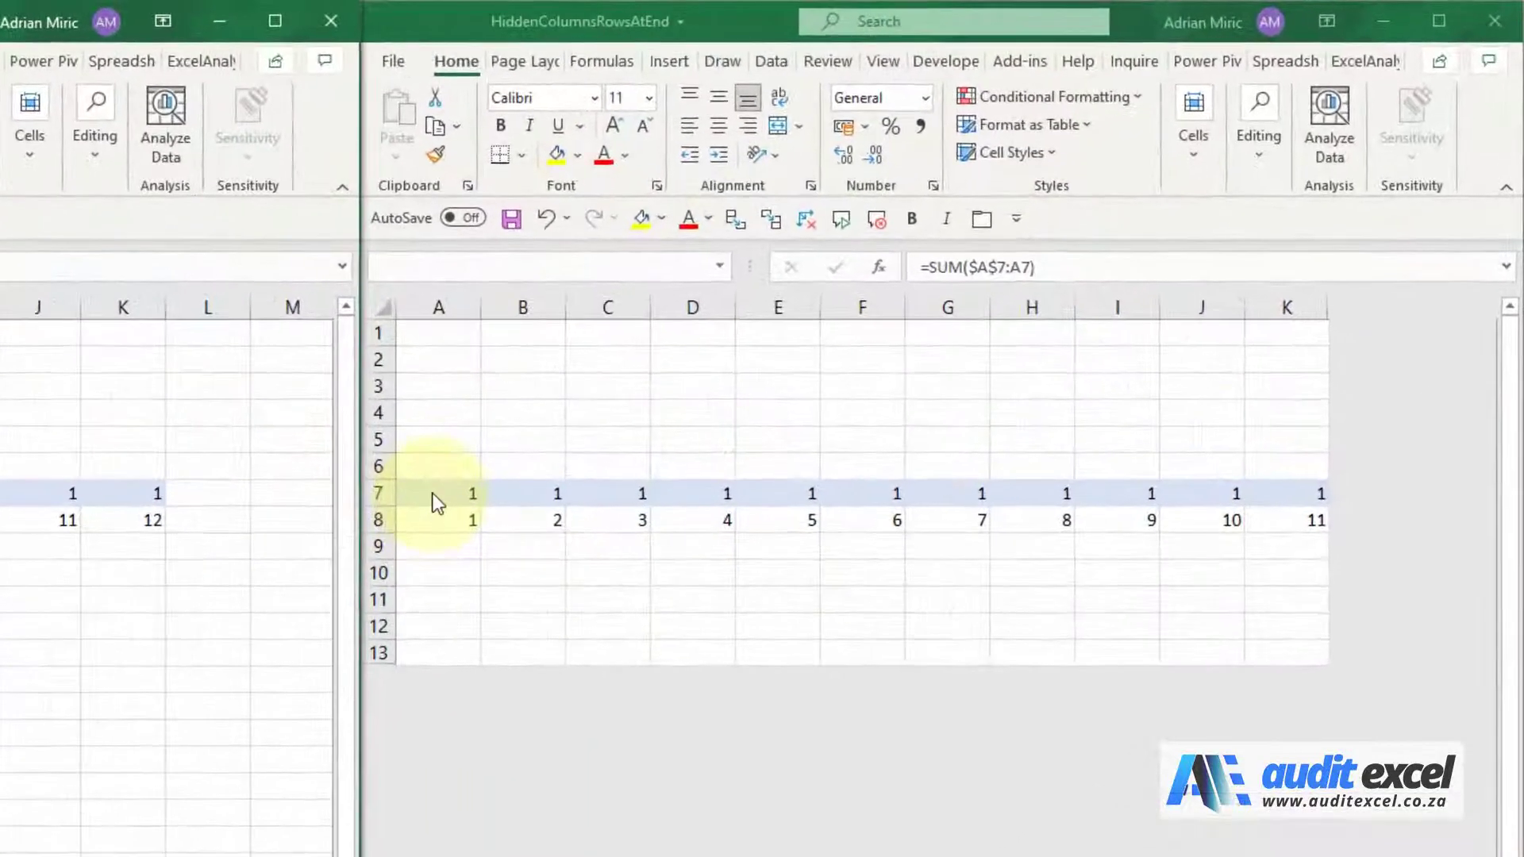
# Enter 2 in A7 of the right HiddenColumnsRowsAtEnd workbook so row 8 recalculates
pyautogui.click(817, 321)
pyautogui.click(442, 489)
pyautogui.write('2')
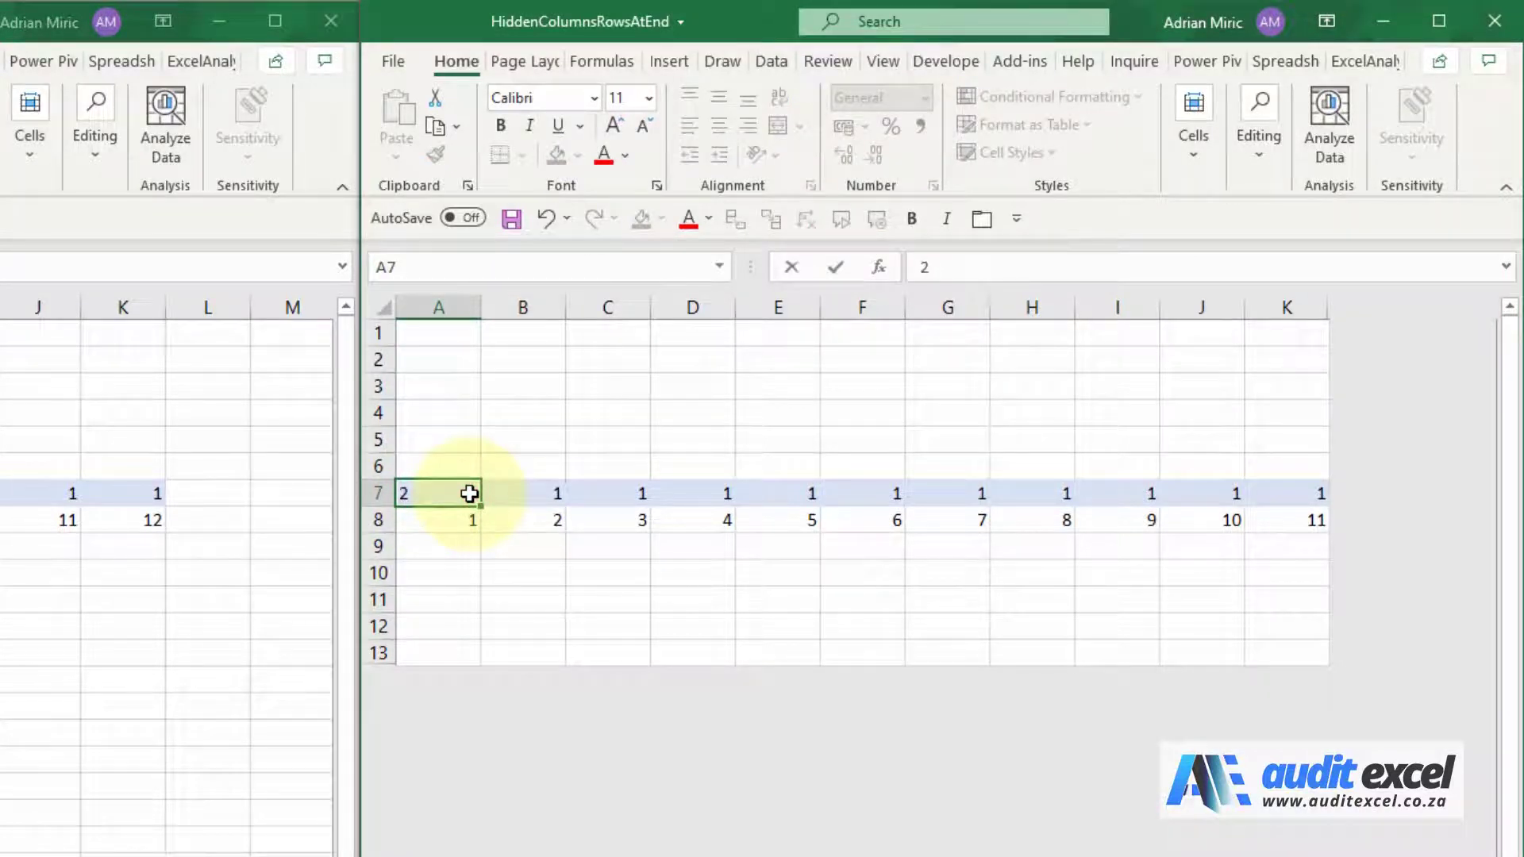
pyautogui.click(470, 515)
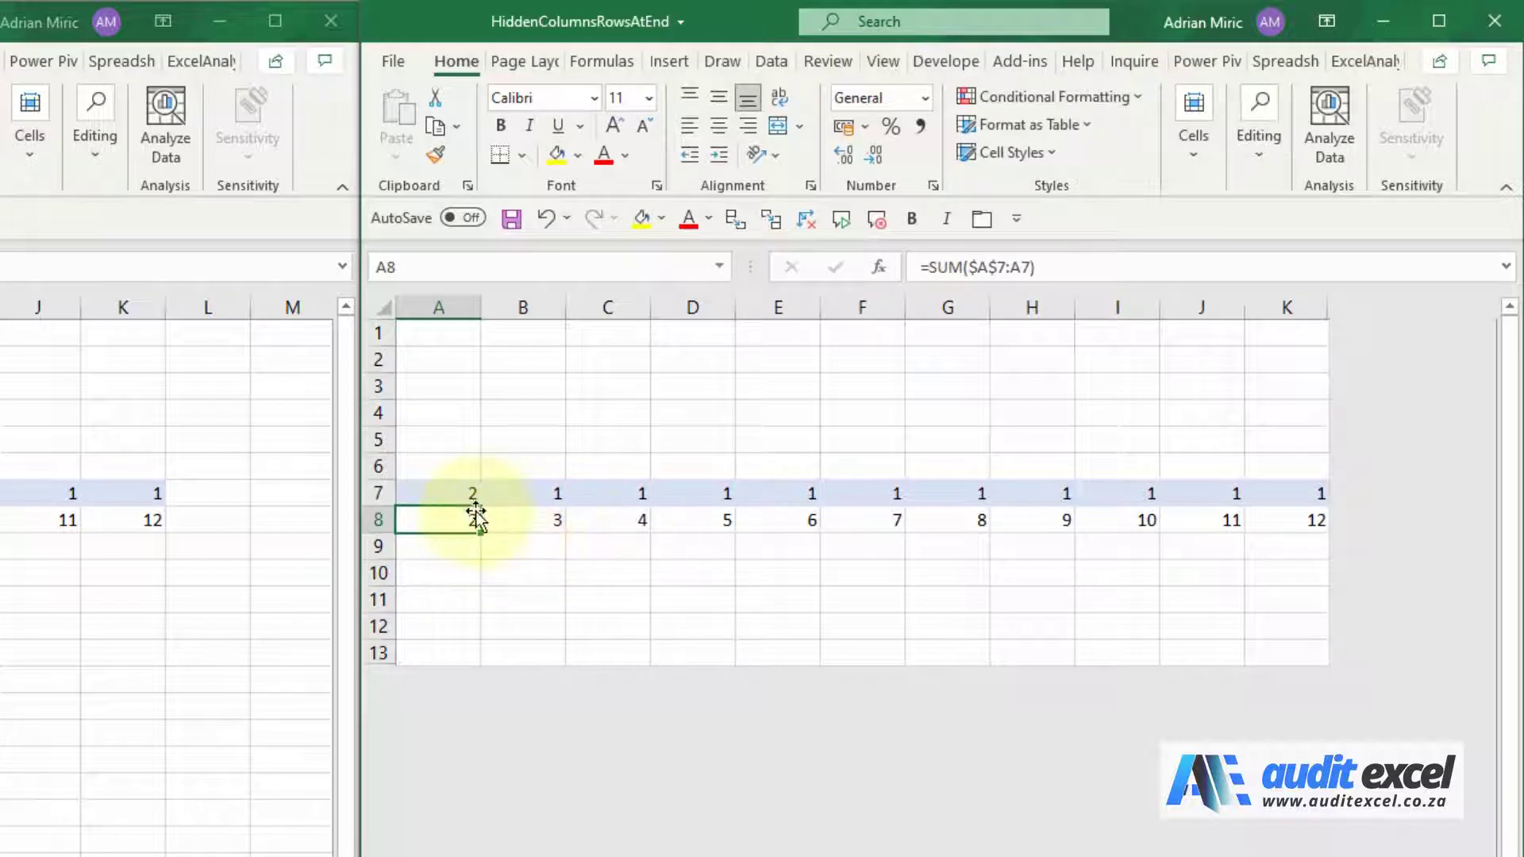
pyautogui.click(451, 495)
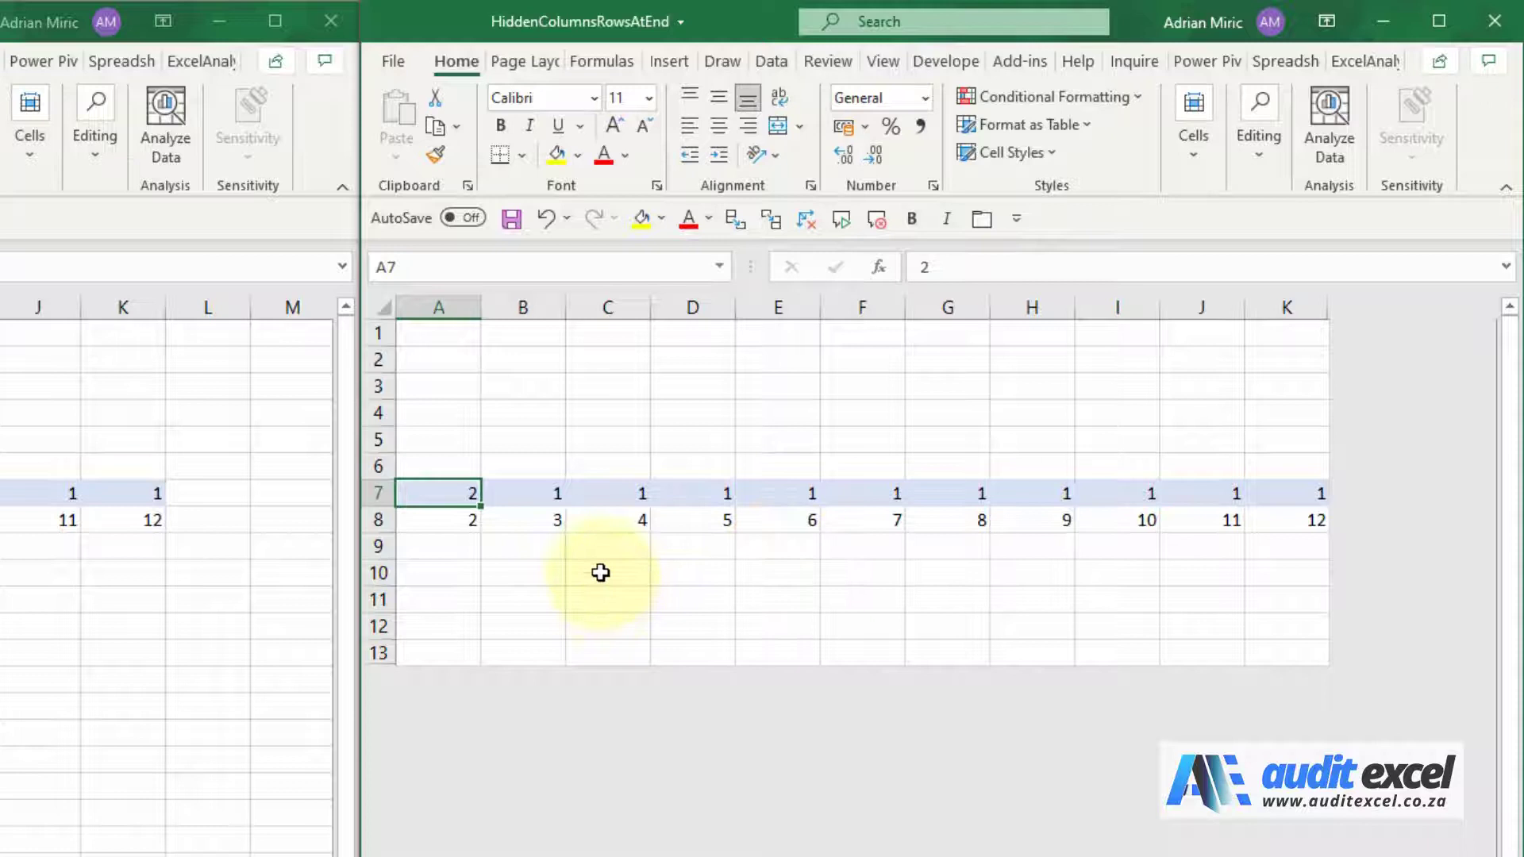
# Fill cell B4 yellow with the Quick Access Fill Color button
pyautogui.click(523, 413)
pyautogui.click(640, 228)
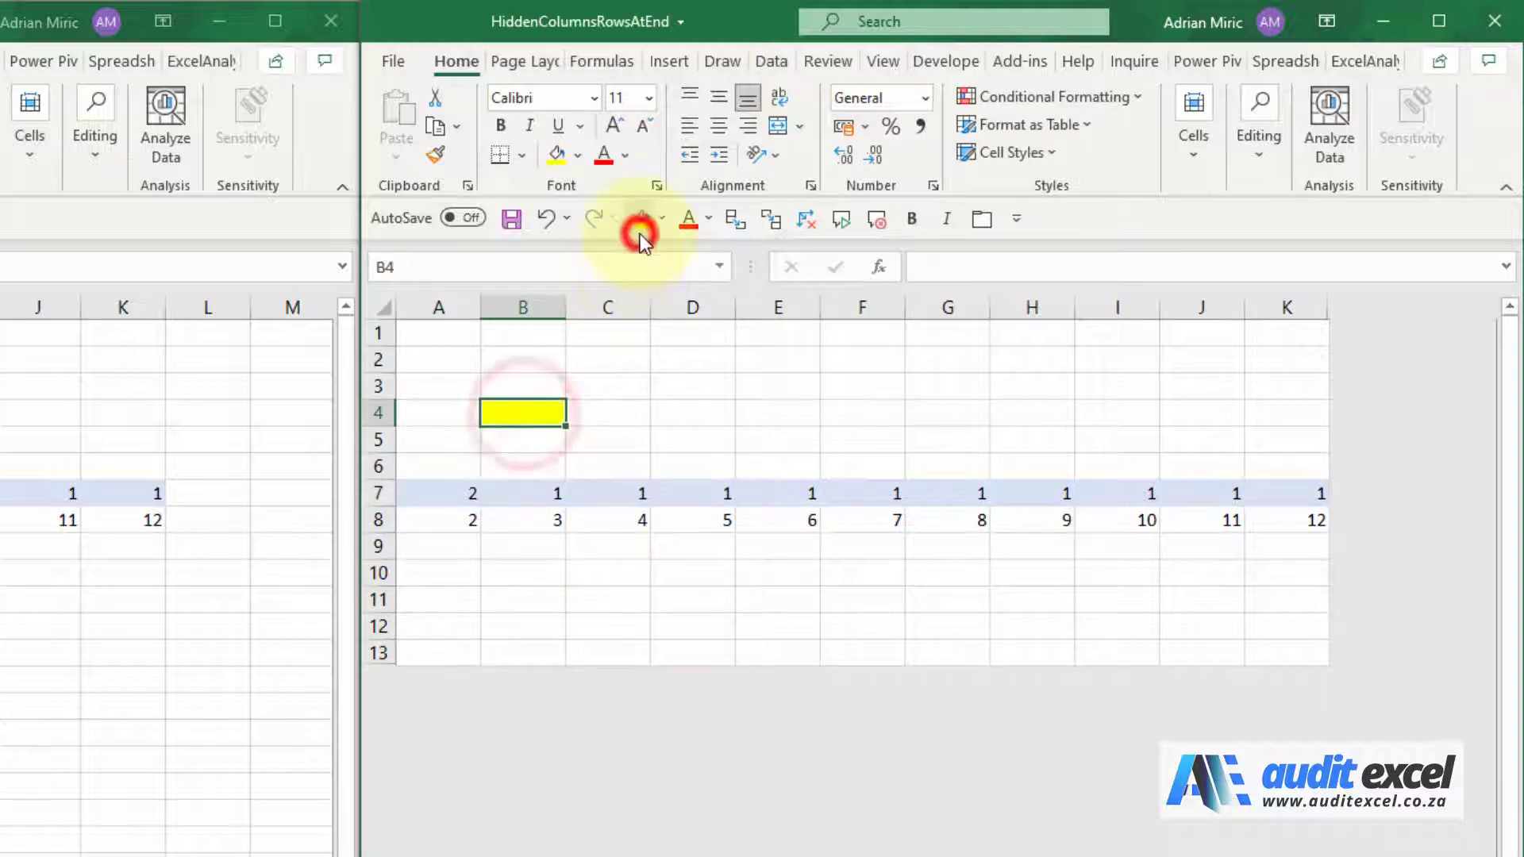
pyautogui.click(75, 422)
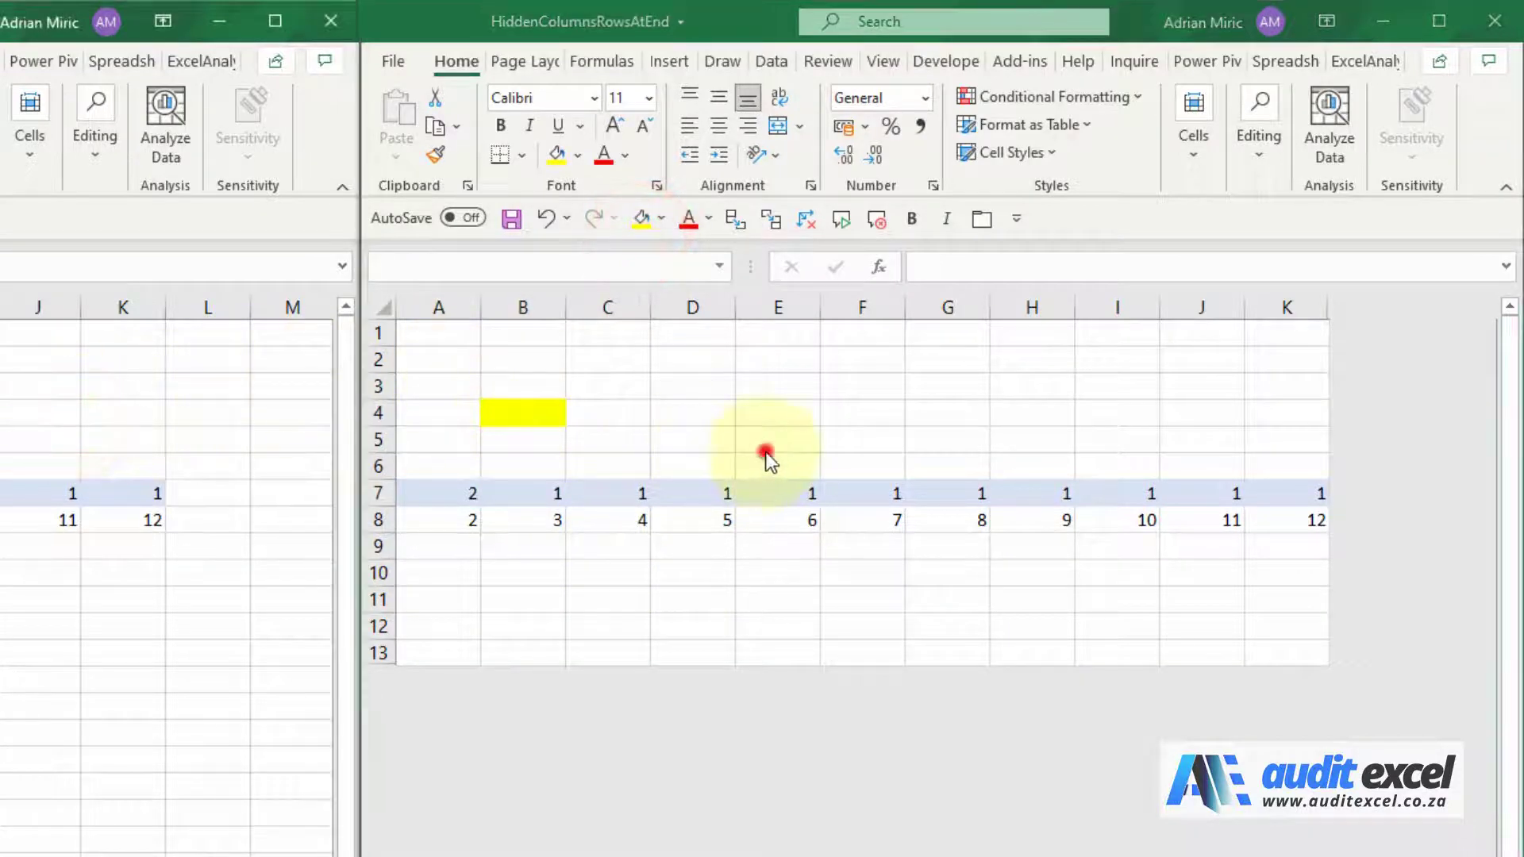
pyautogui.click(1290, 305)
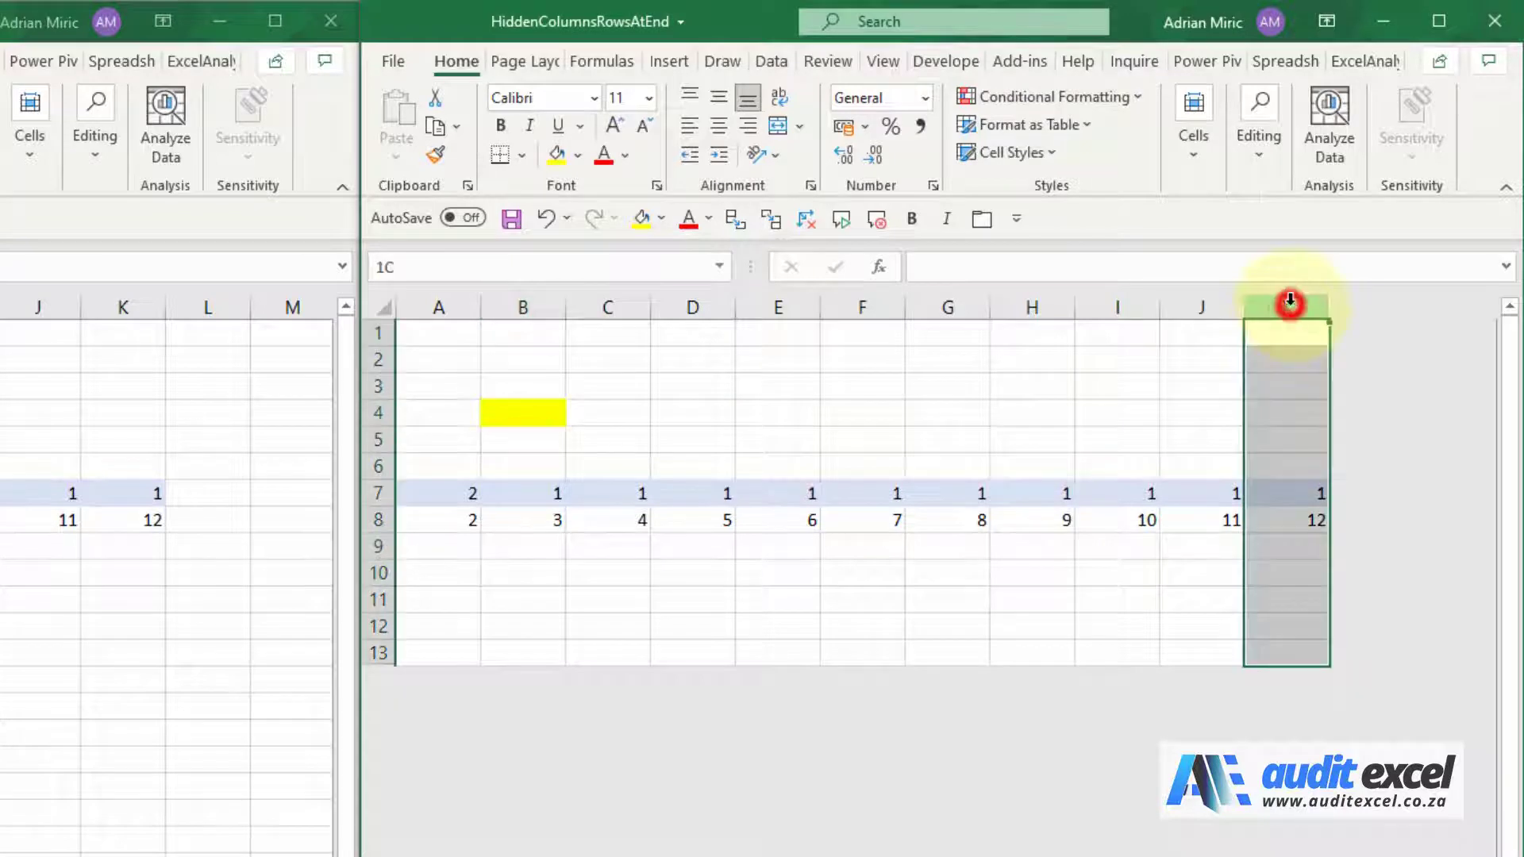
pyautogui.rightClick(1303, 306)
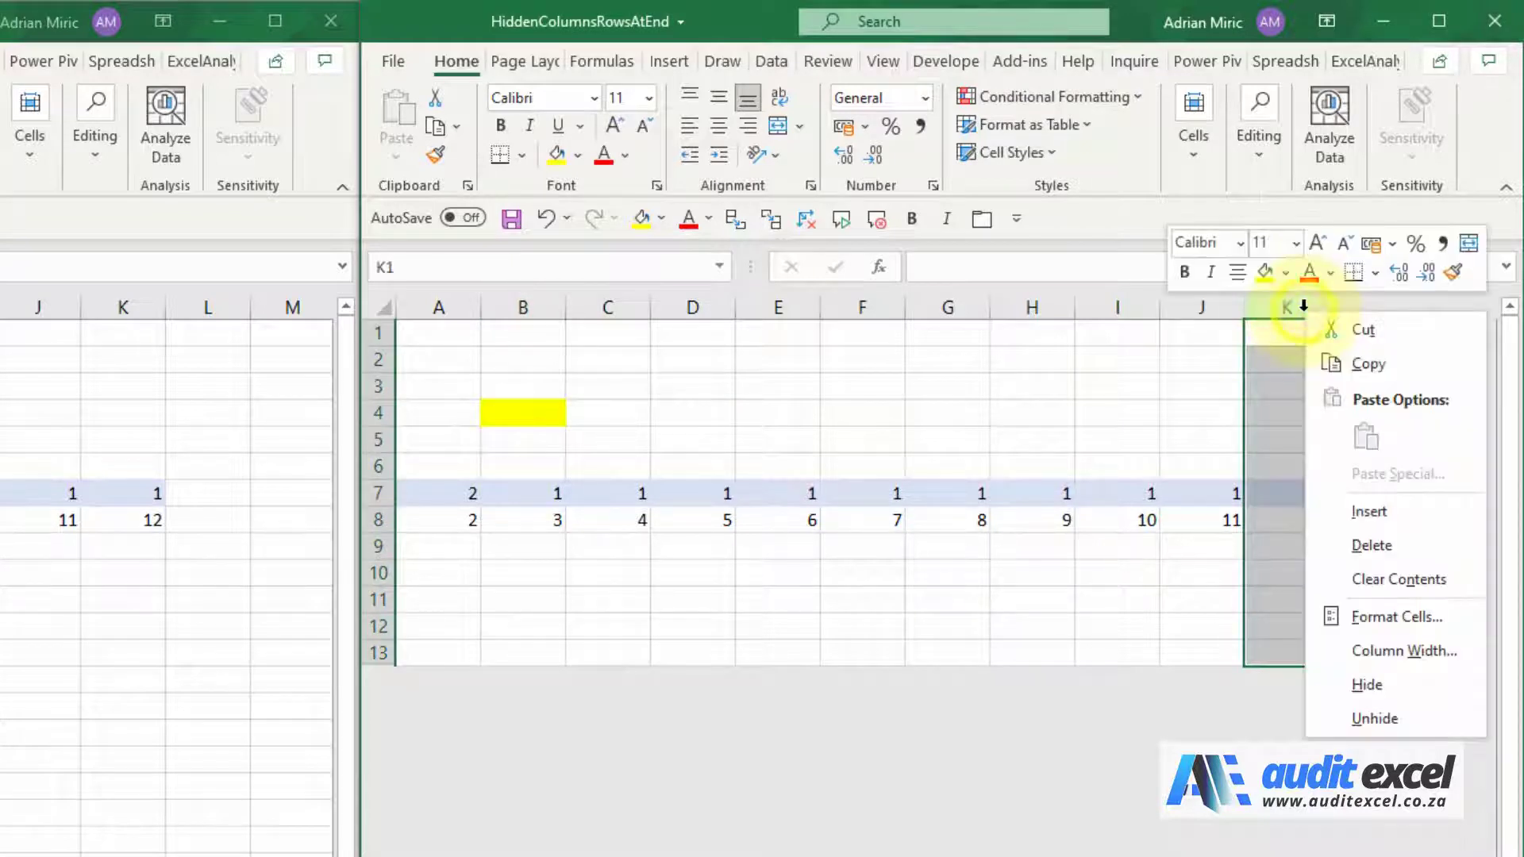
pyautogui.click(1367, 719)
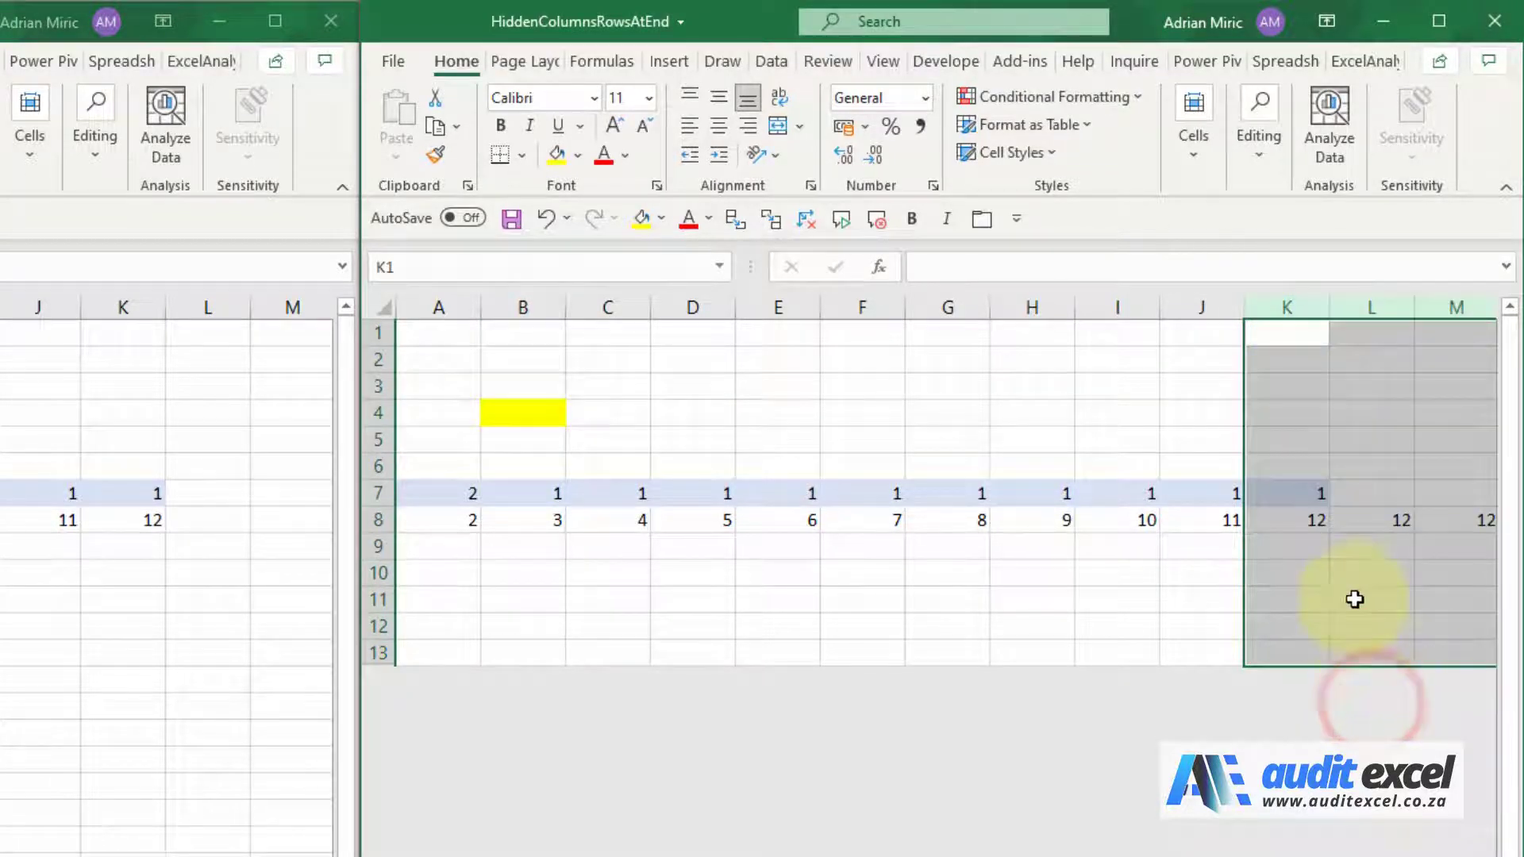
pyautogui.click(1364, 521)
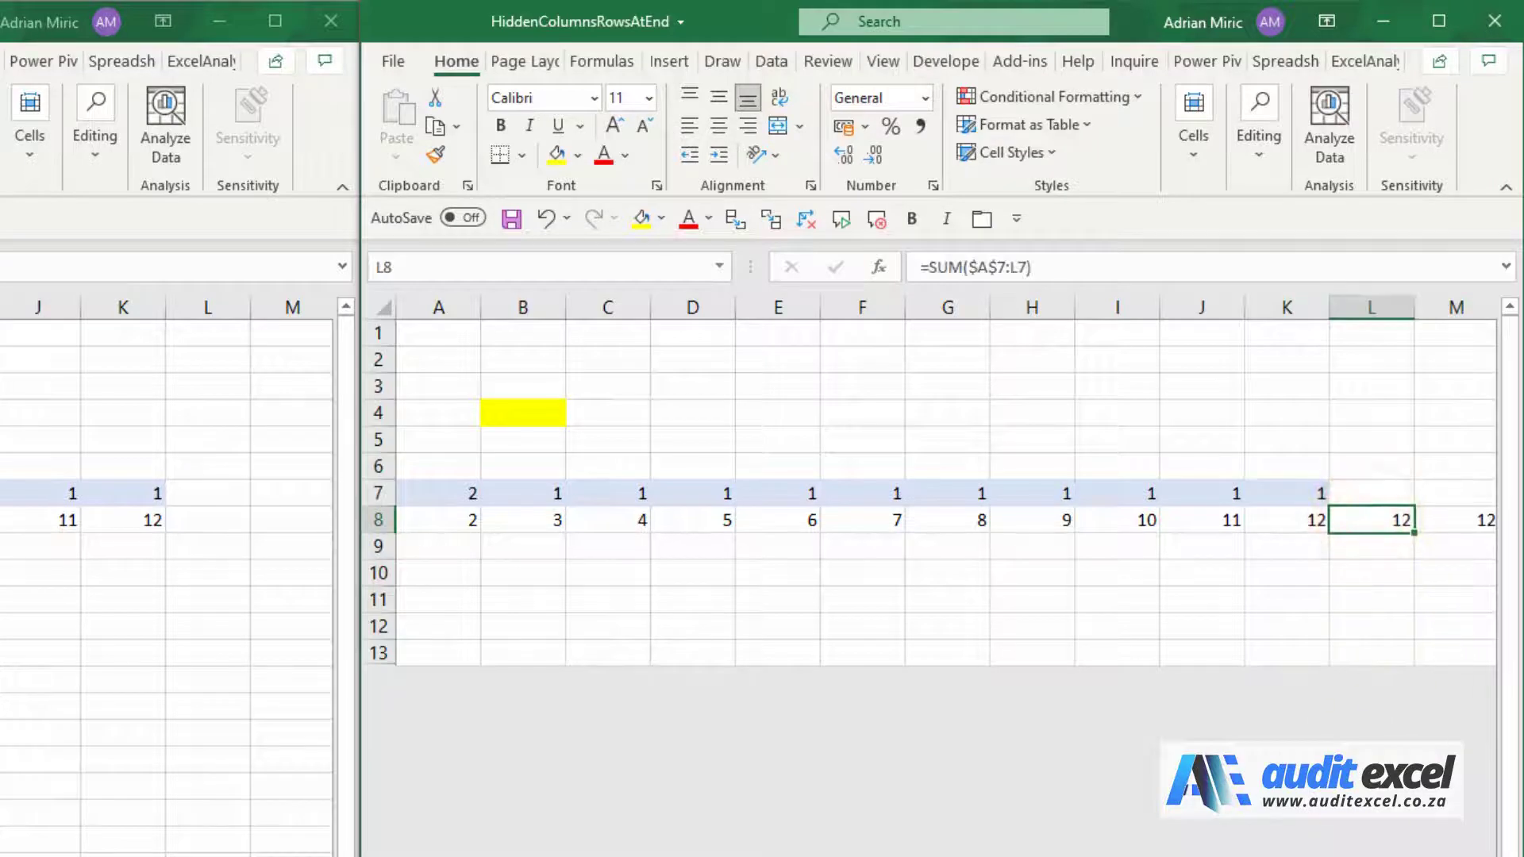
pyautogui.hscroll(3, 944, 492)
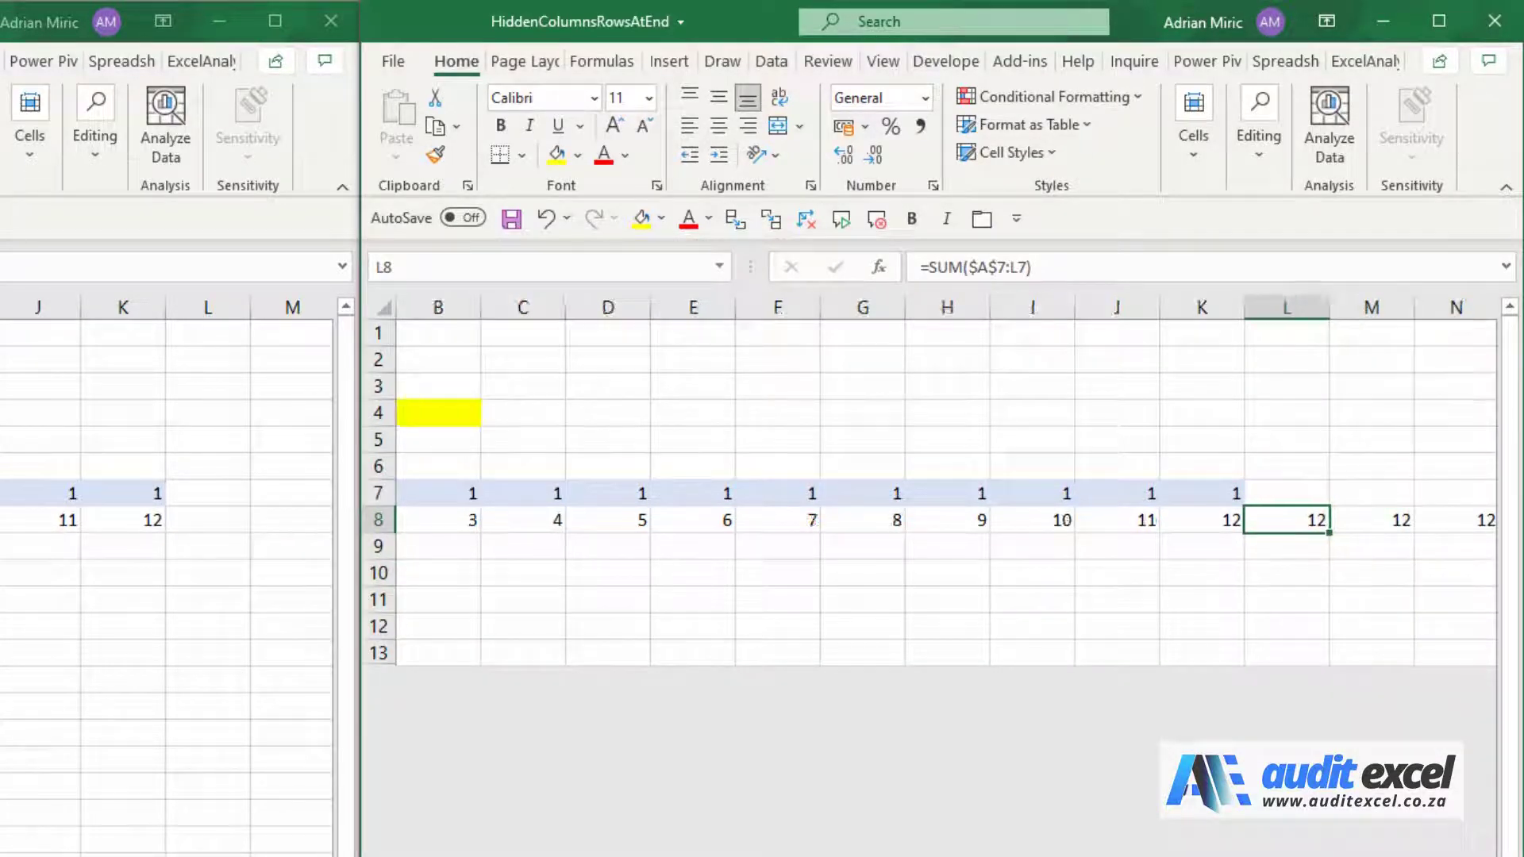
pyautogui.hotkey('ctrl', 'Right')
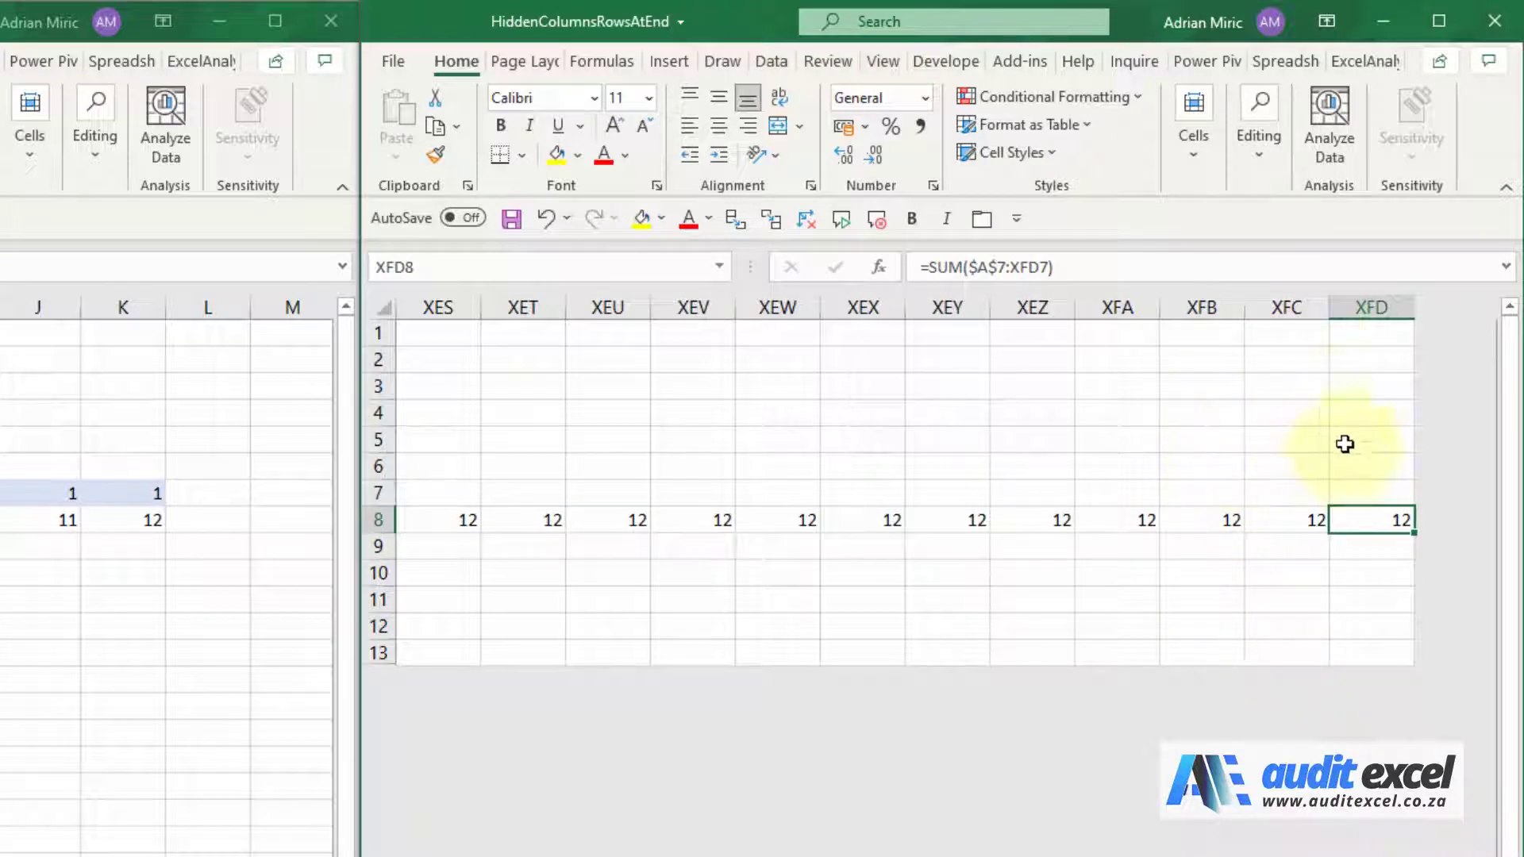
pyautogui.hotkey('ctrl', 'Left')
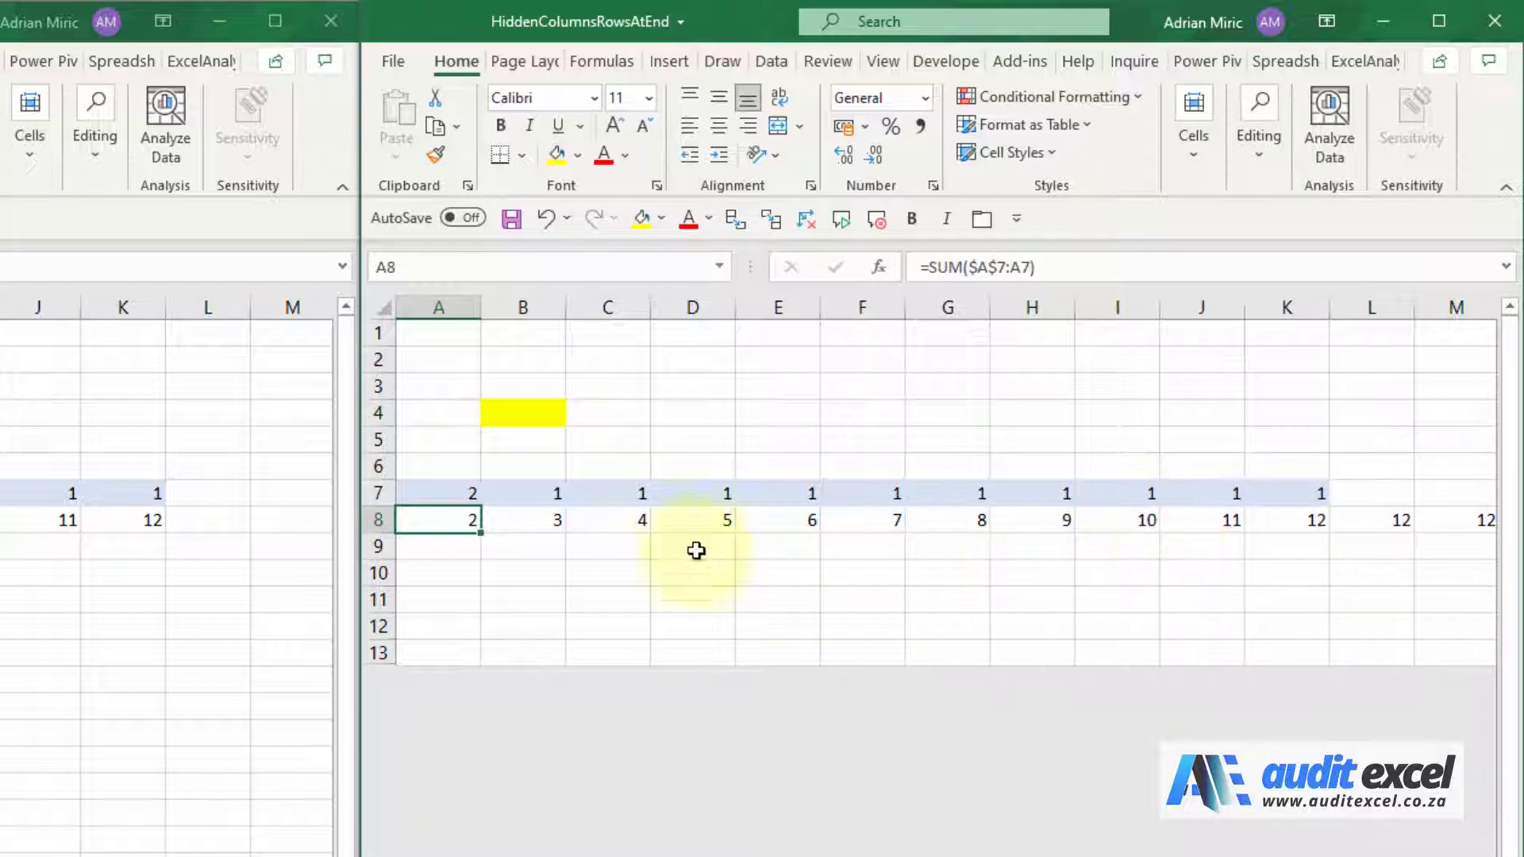
# Set cell A7 to 1
pyautogui.click(459, 496)
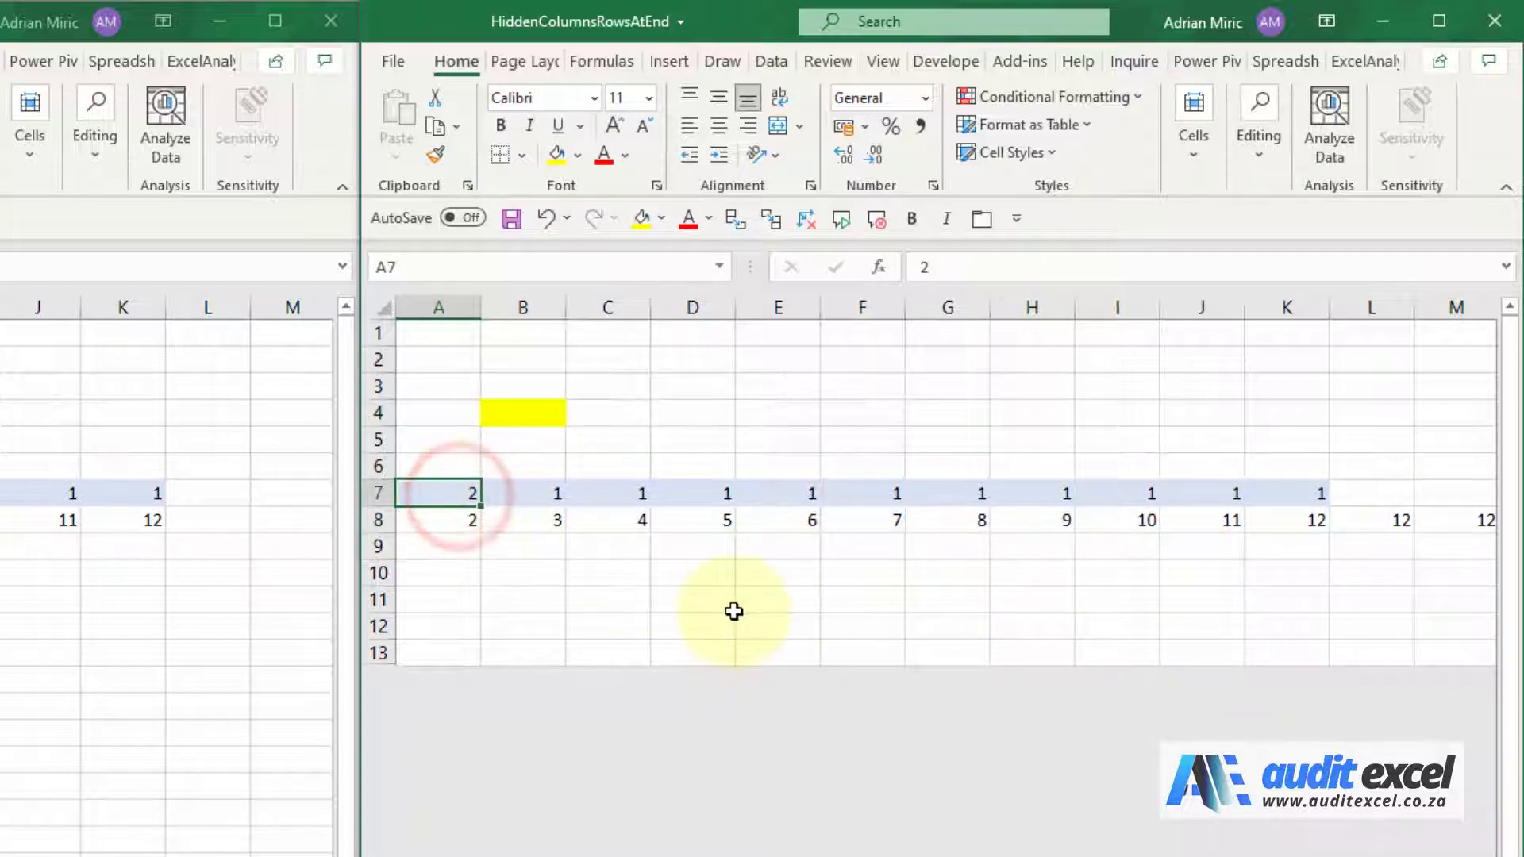
pyautogui.write('1')
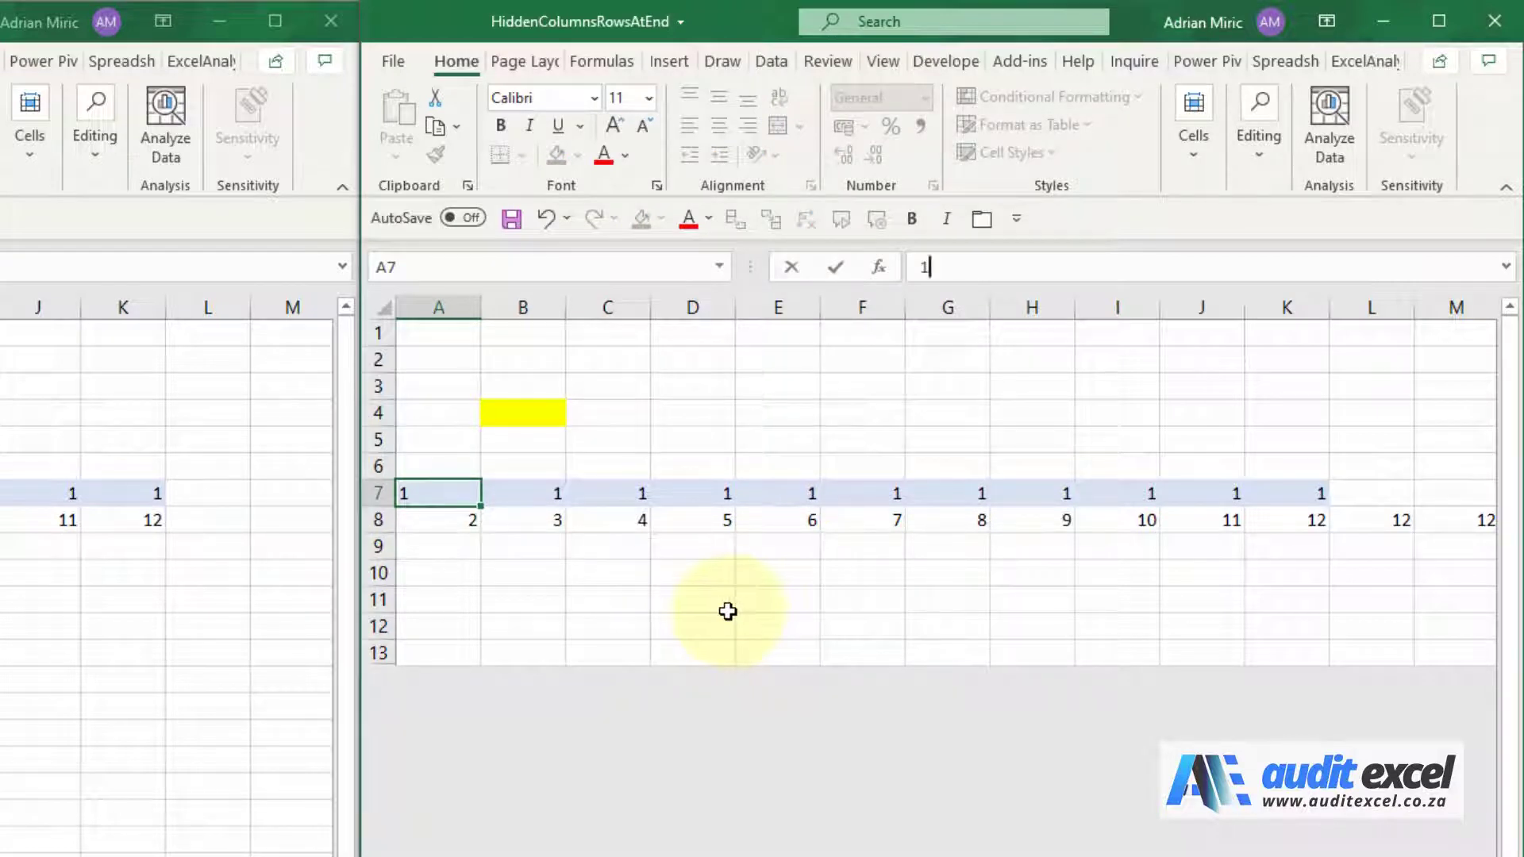
pyautogui.press('Return')
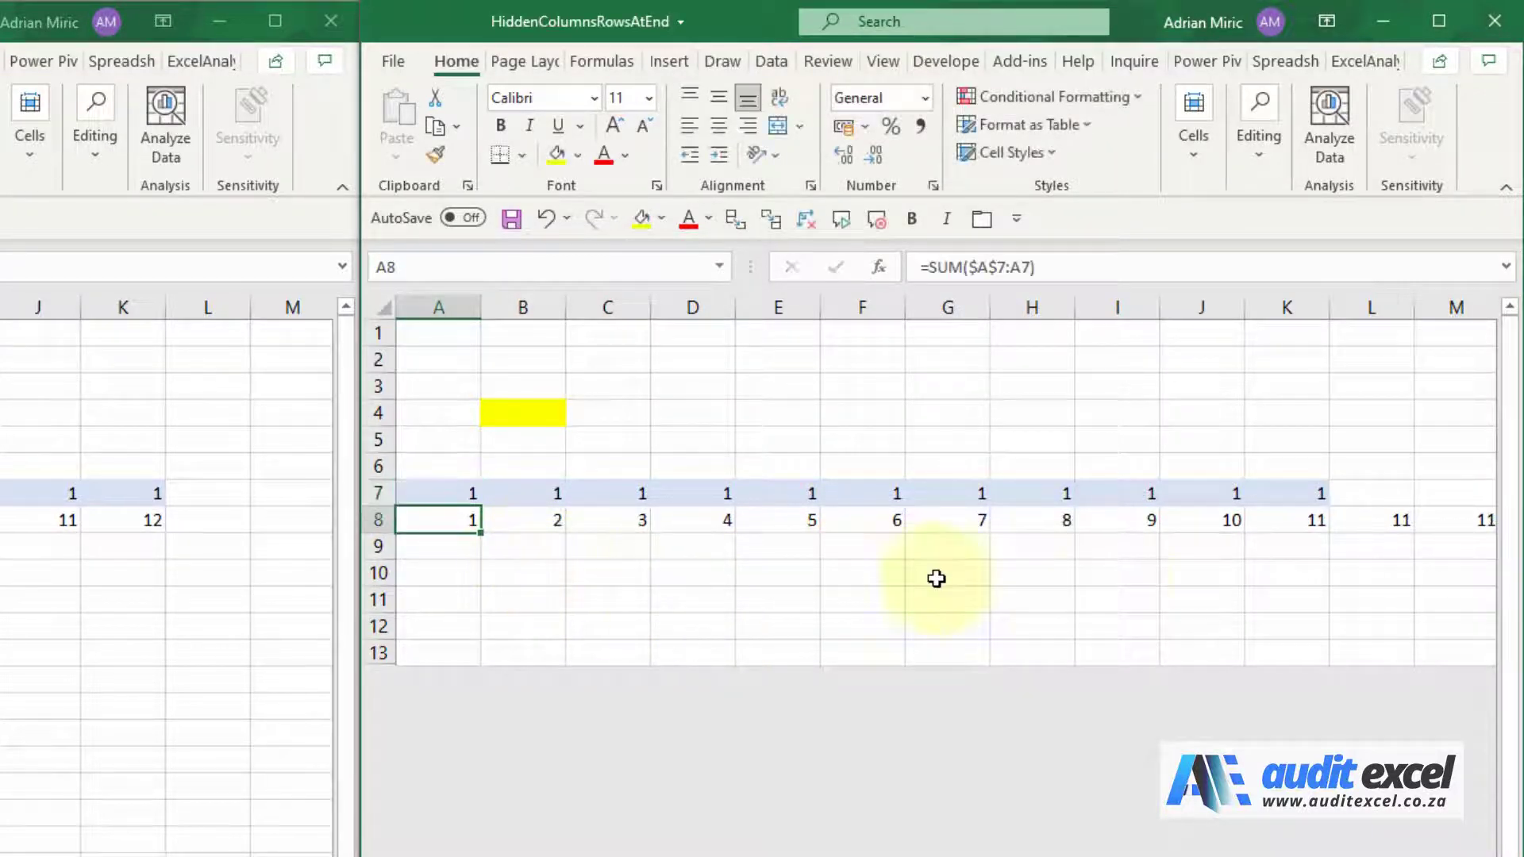
# Fill L8's formula across to XFD8, then delete that surplus range
pyautogui.click(1363, 520)
pyautogui.hotkey('ctrl', 'c')
pyautogui.hotkey('ctrl', 'shift', 'Right')
pyautogui.hotkey('ctrl', 'v')
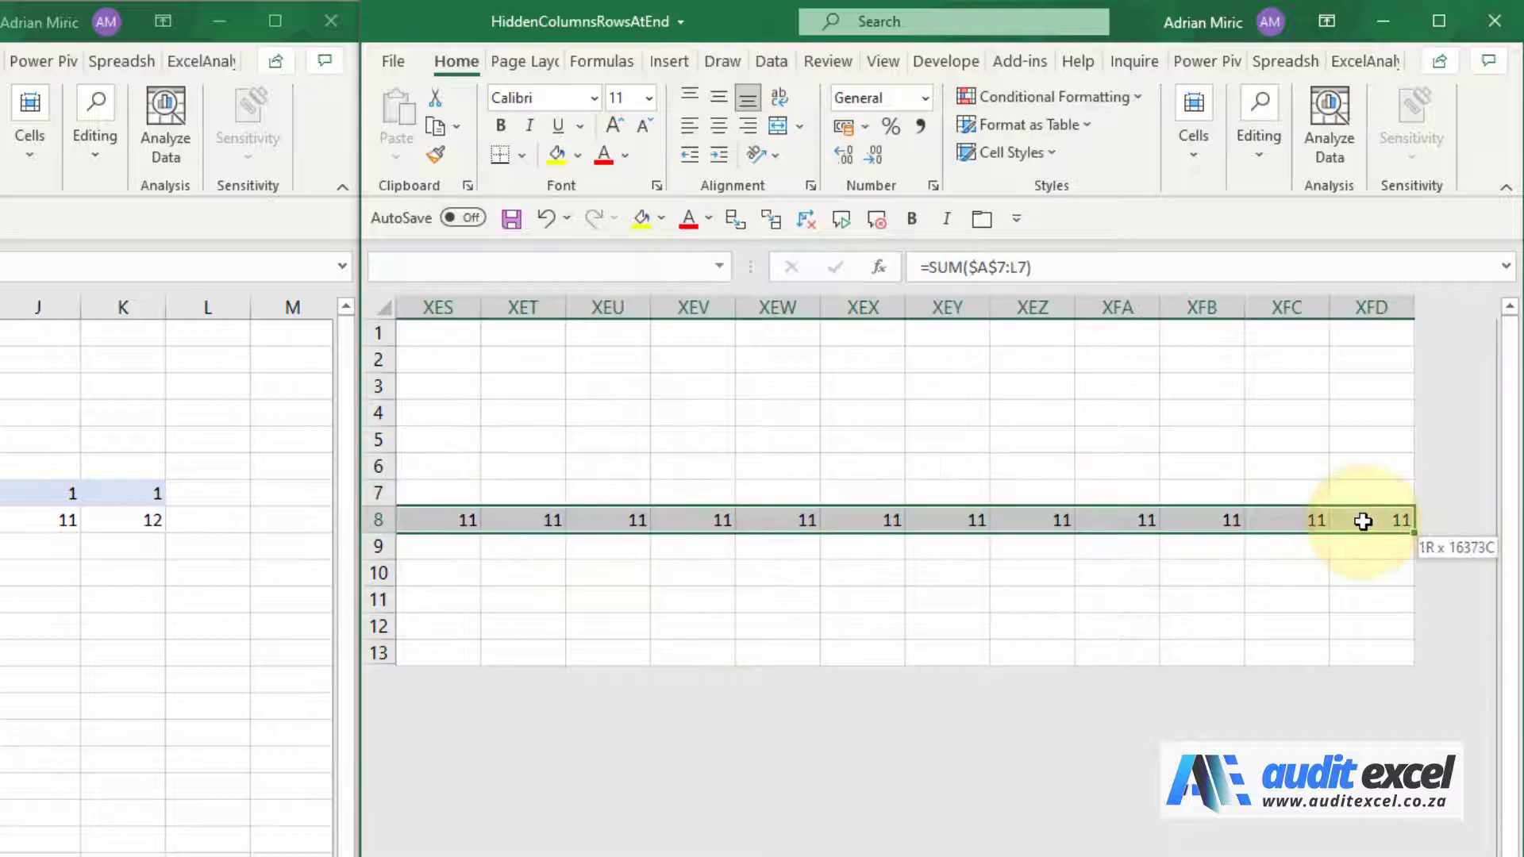
pyautogui.hotkey('ctrl', 'BackSpace')
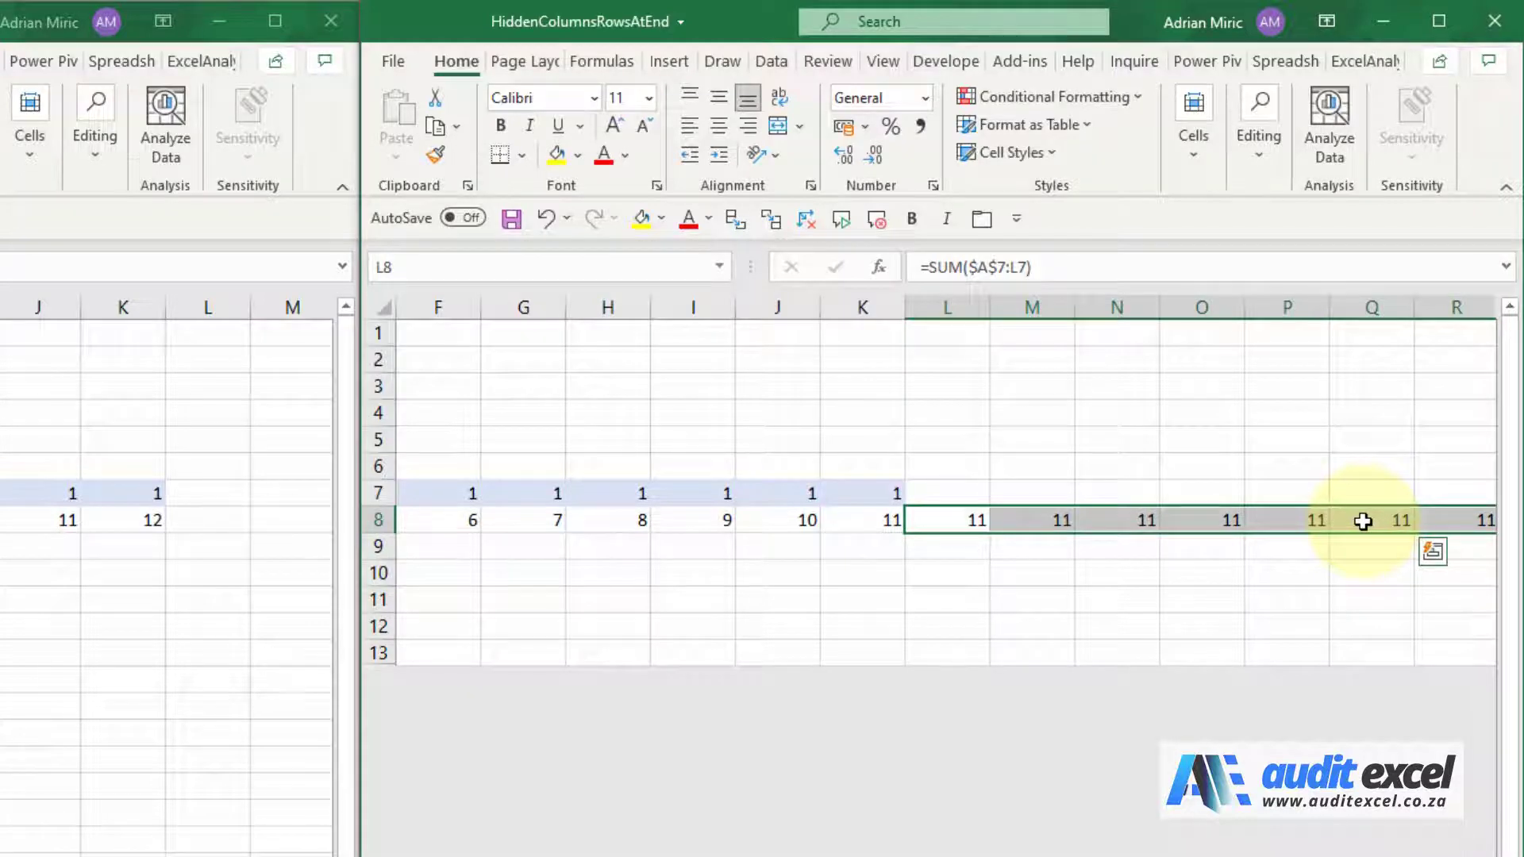
pyautogui.press('Delete')
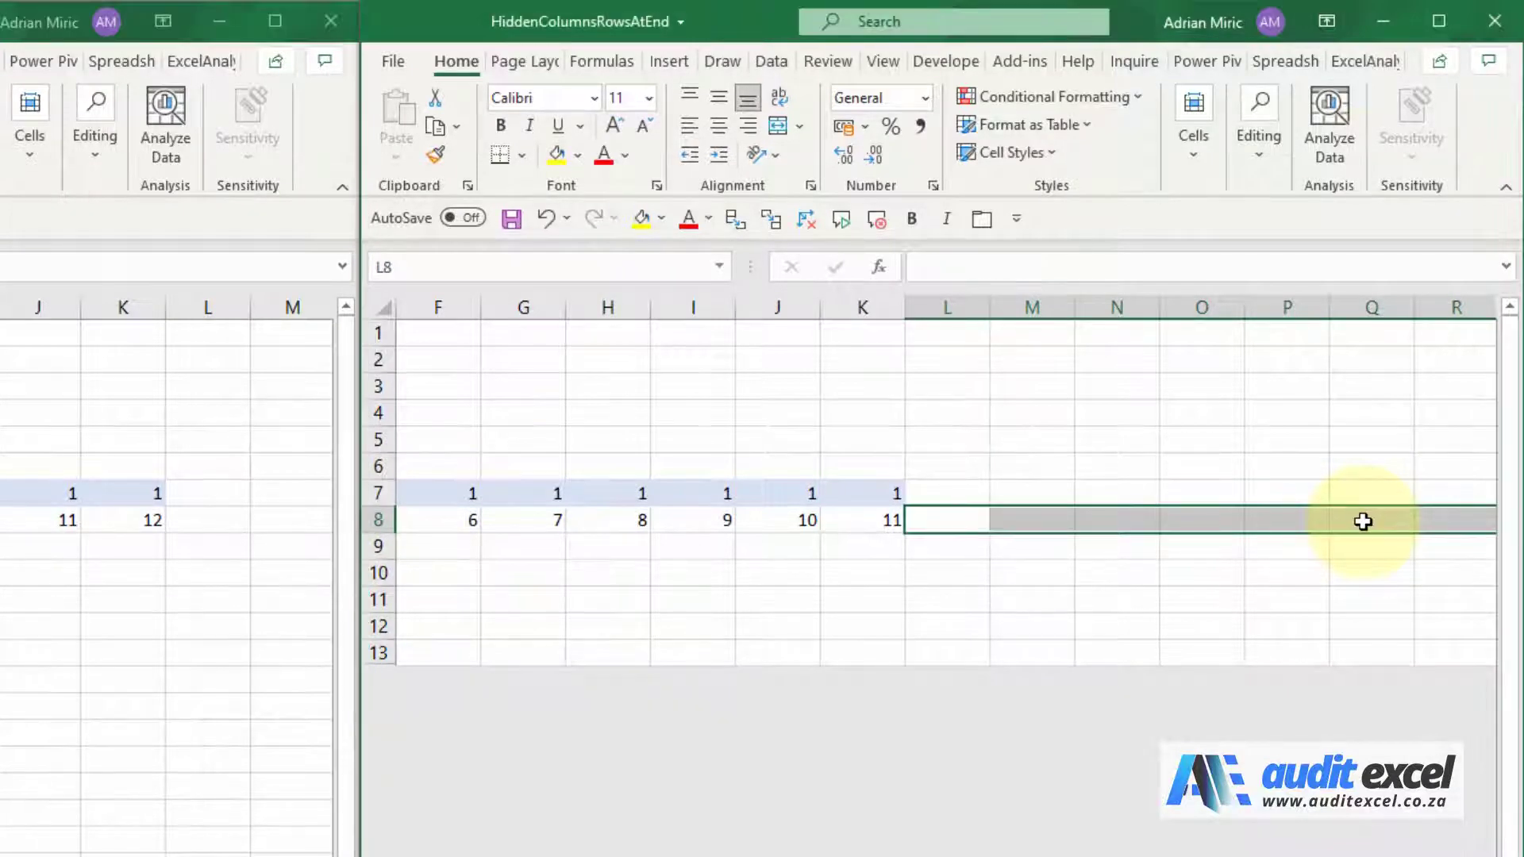
pyautogui.hotkey('ctrl', 'Left')
pyautogui.hotkey('ctrl', 'Left')
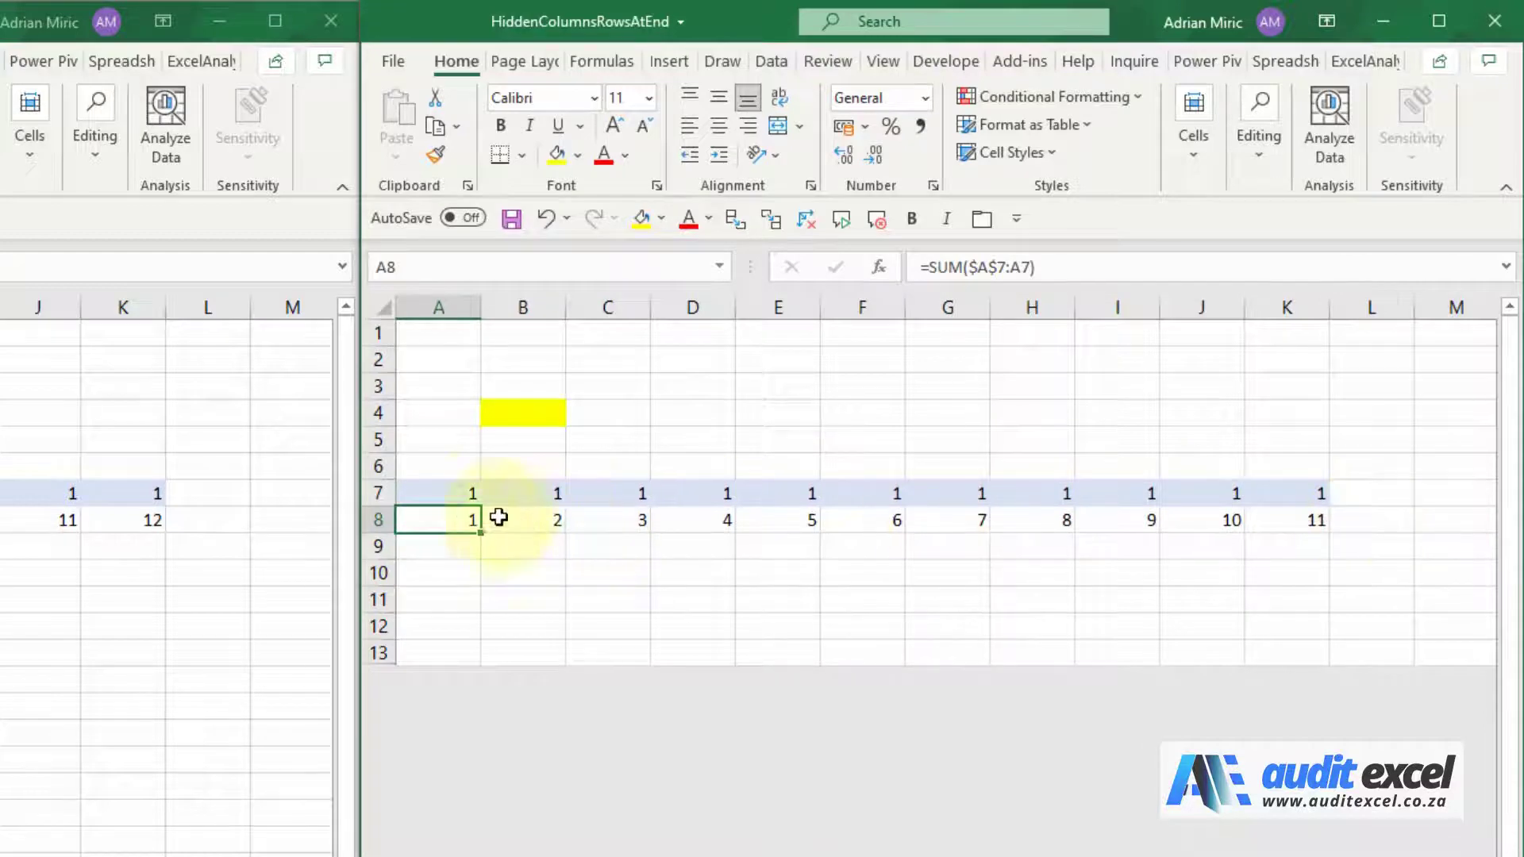
# Reset cell A7 to 2
pyautogui.click(463, 489)
pyautogui.write('2')
pyautogui.press('Return')
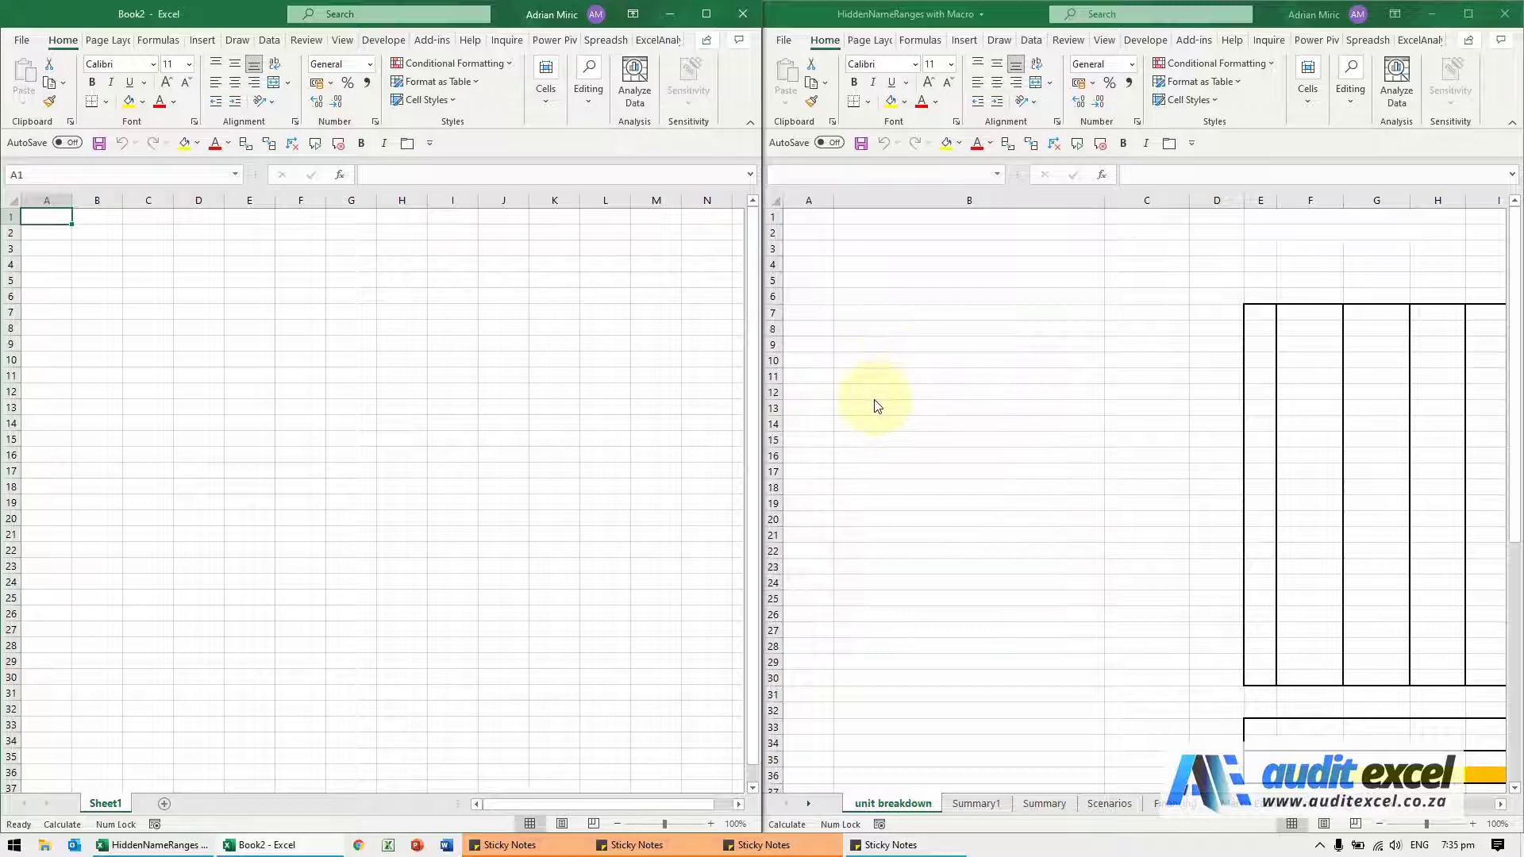
pyautogui.click(1002, 415)
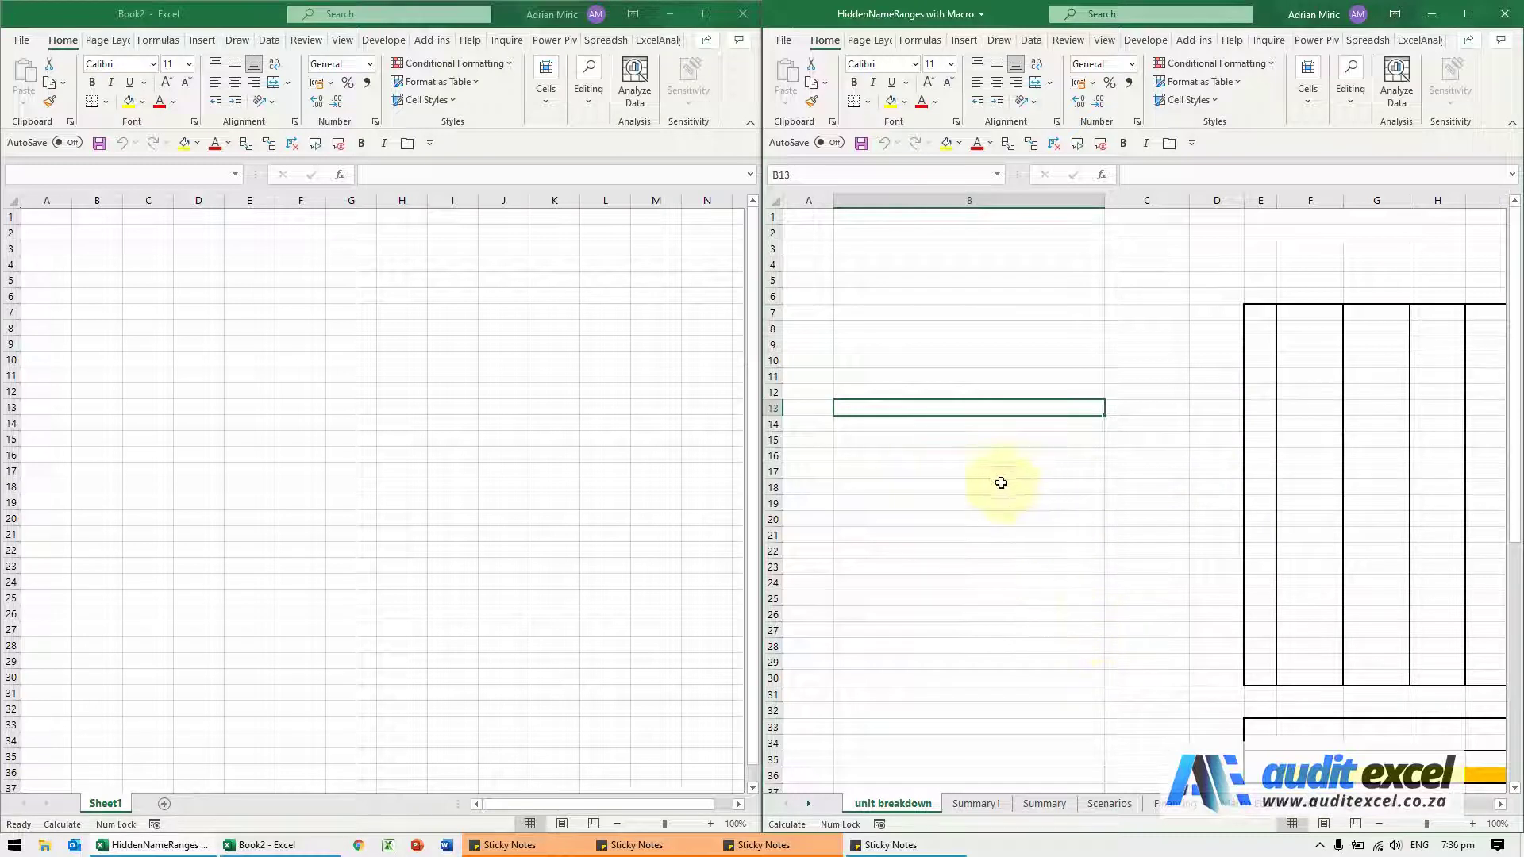
pyautogui.click(975, 346)
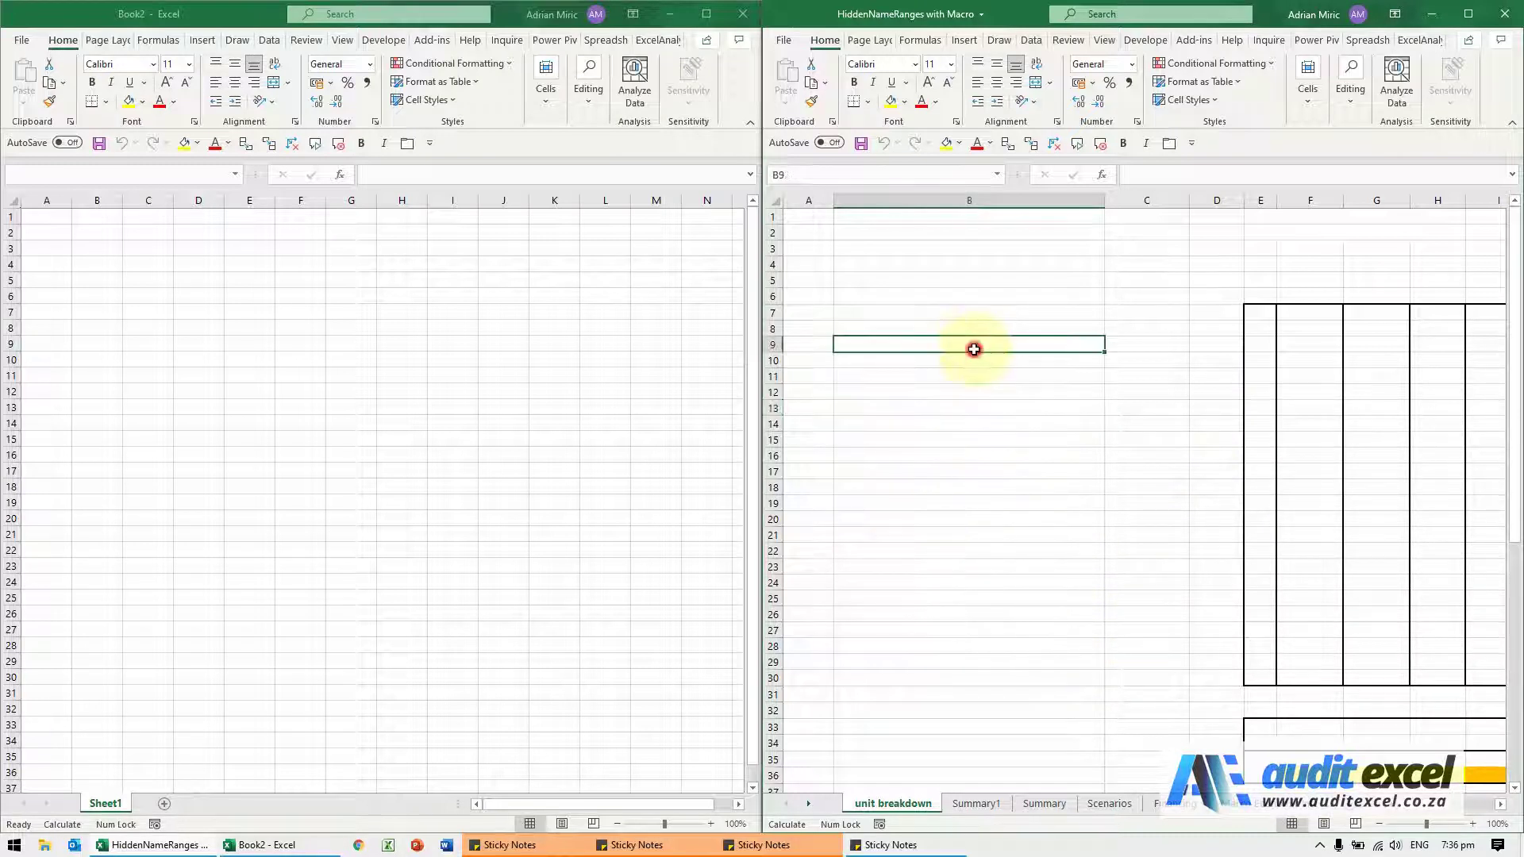
pyautogui.click(958, 456)
pyautogui.click(959, 520)
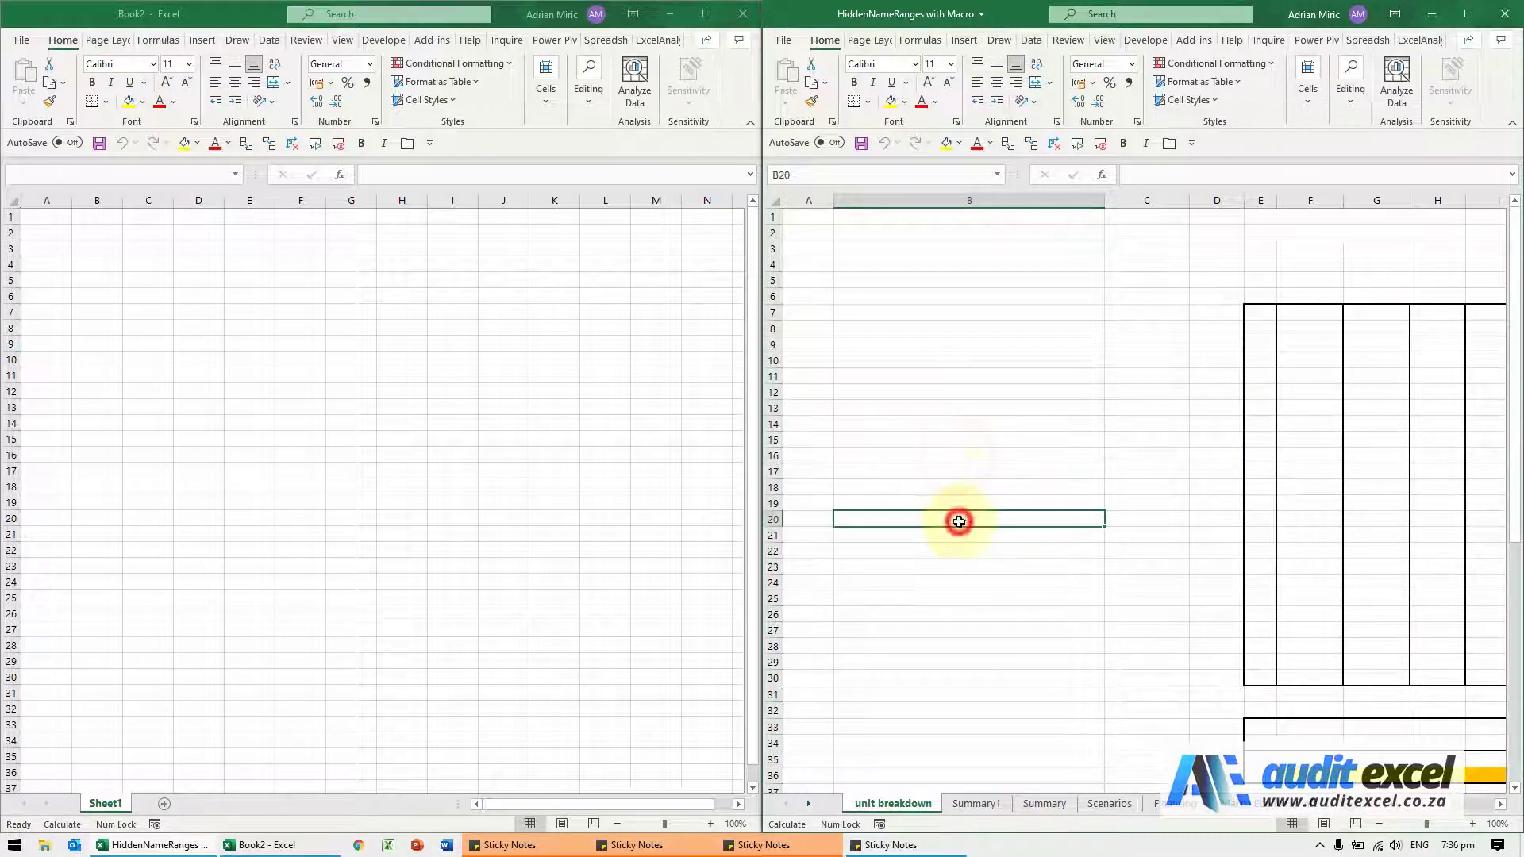
pyautogui.click(955, 316)
pyautogui.moveTo(955, 315); pyautogui.dragTo(966, 435)
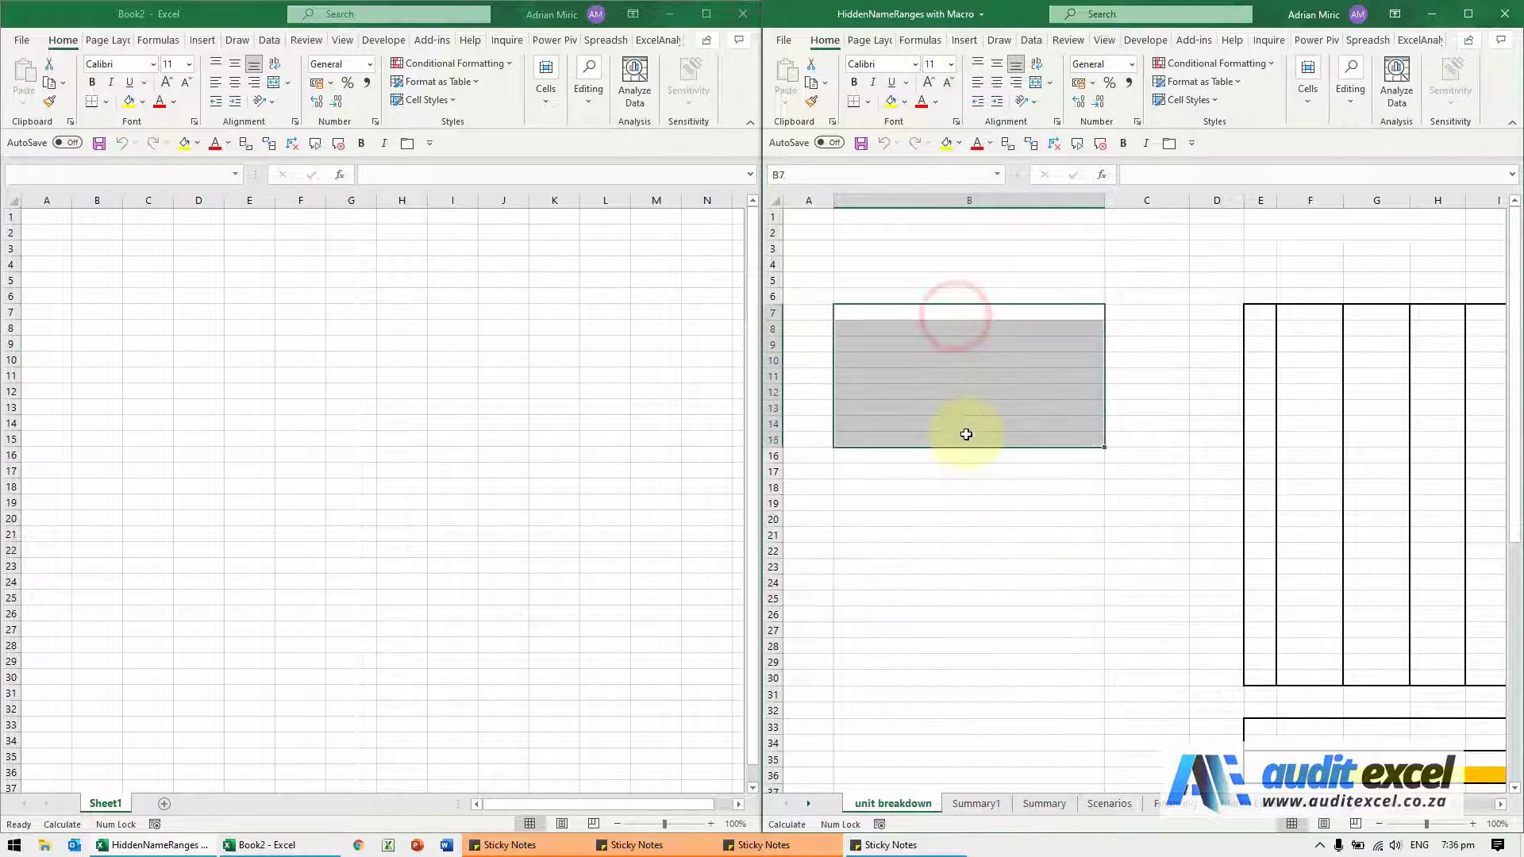
pyautogui.click(1148, 264)
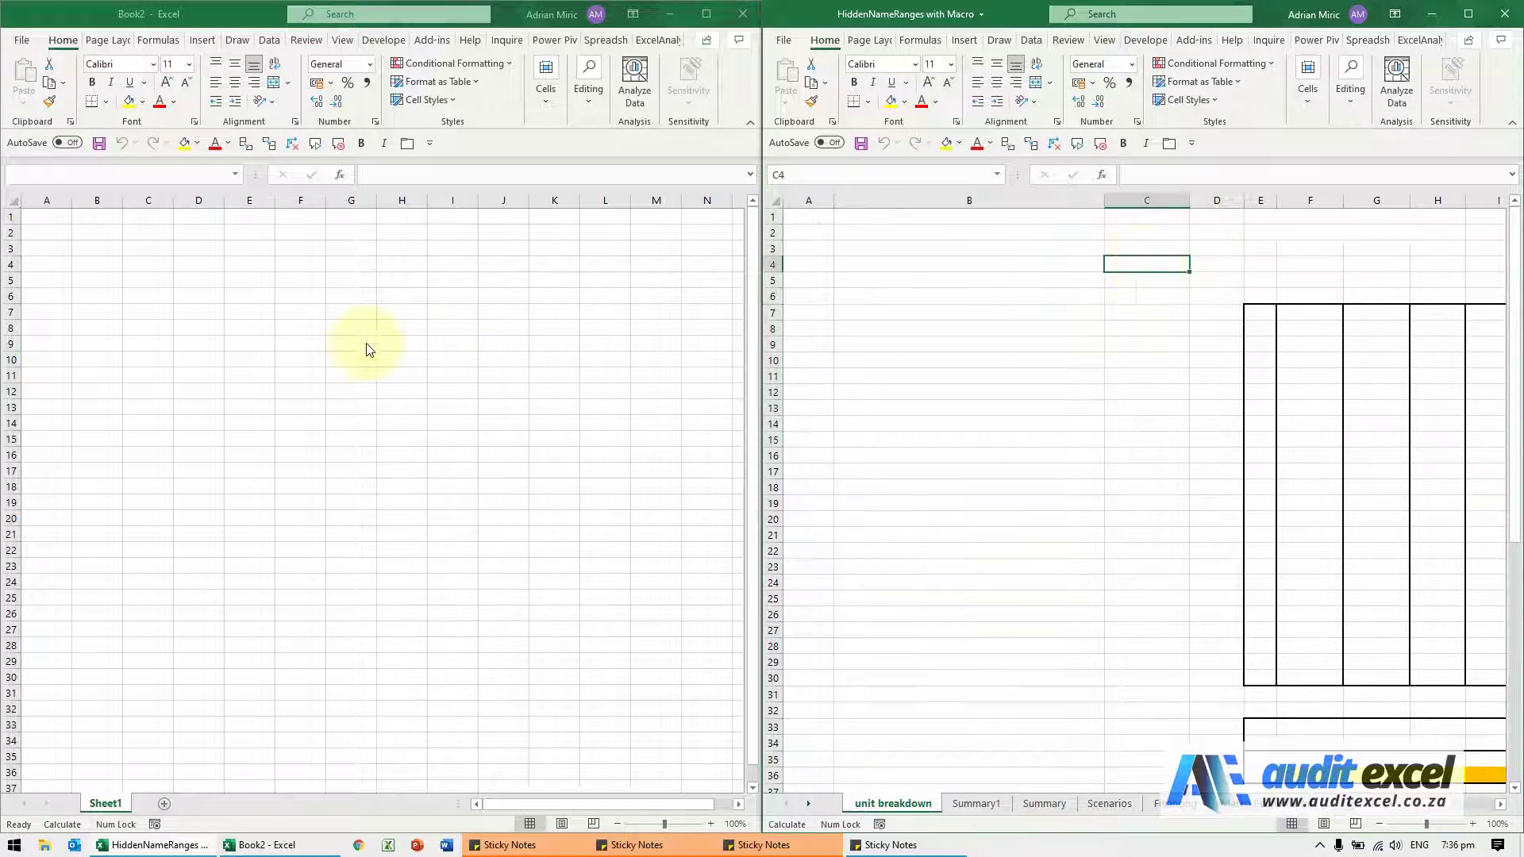
pyautogui.click(310, 309)
pyautogui.moveTo(269, 292); pyautogui.dragTo(228, 398)
pyautogui.click(428, 343)
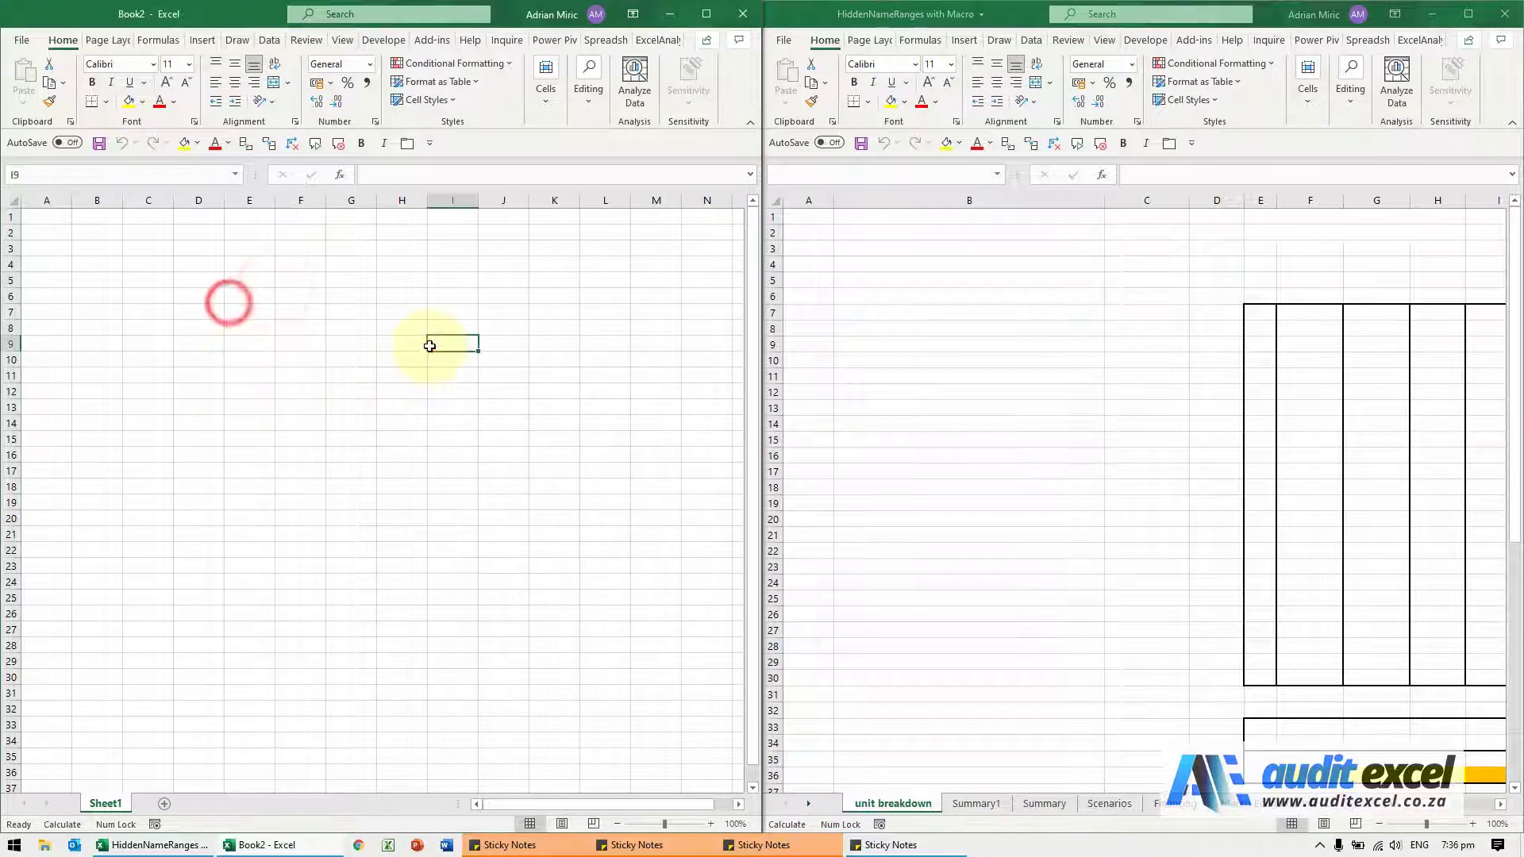
pyautogui.moveTo(392, 242); pyautogui.dragTo(342, 318)
pyautogui.click(225, 351)
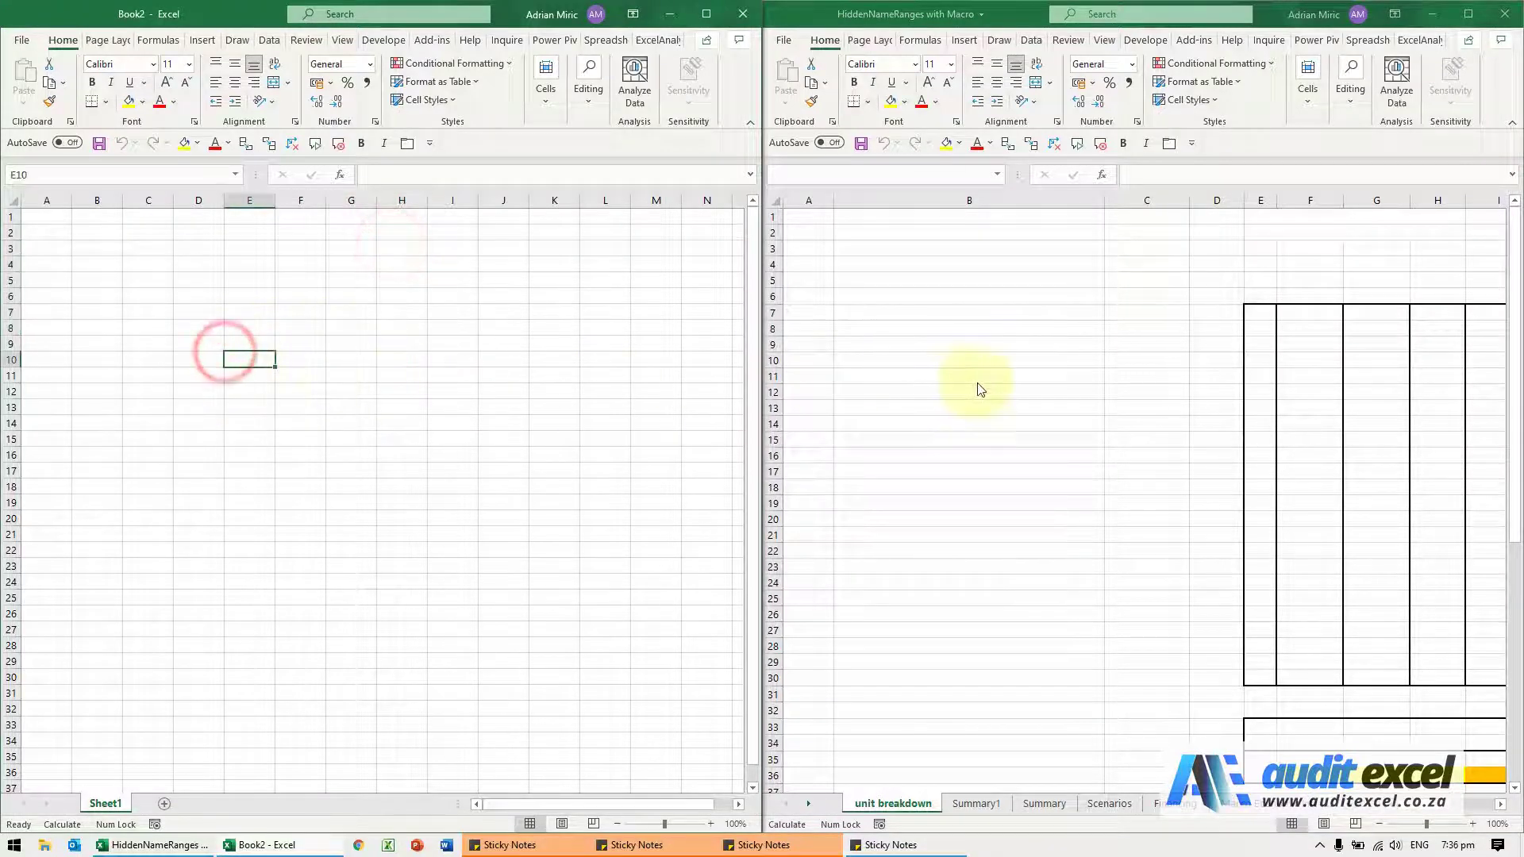
pyautogui.click(1050, 373)
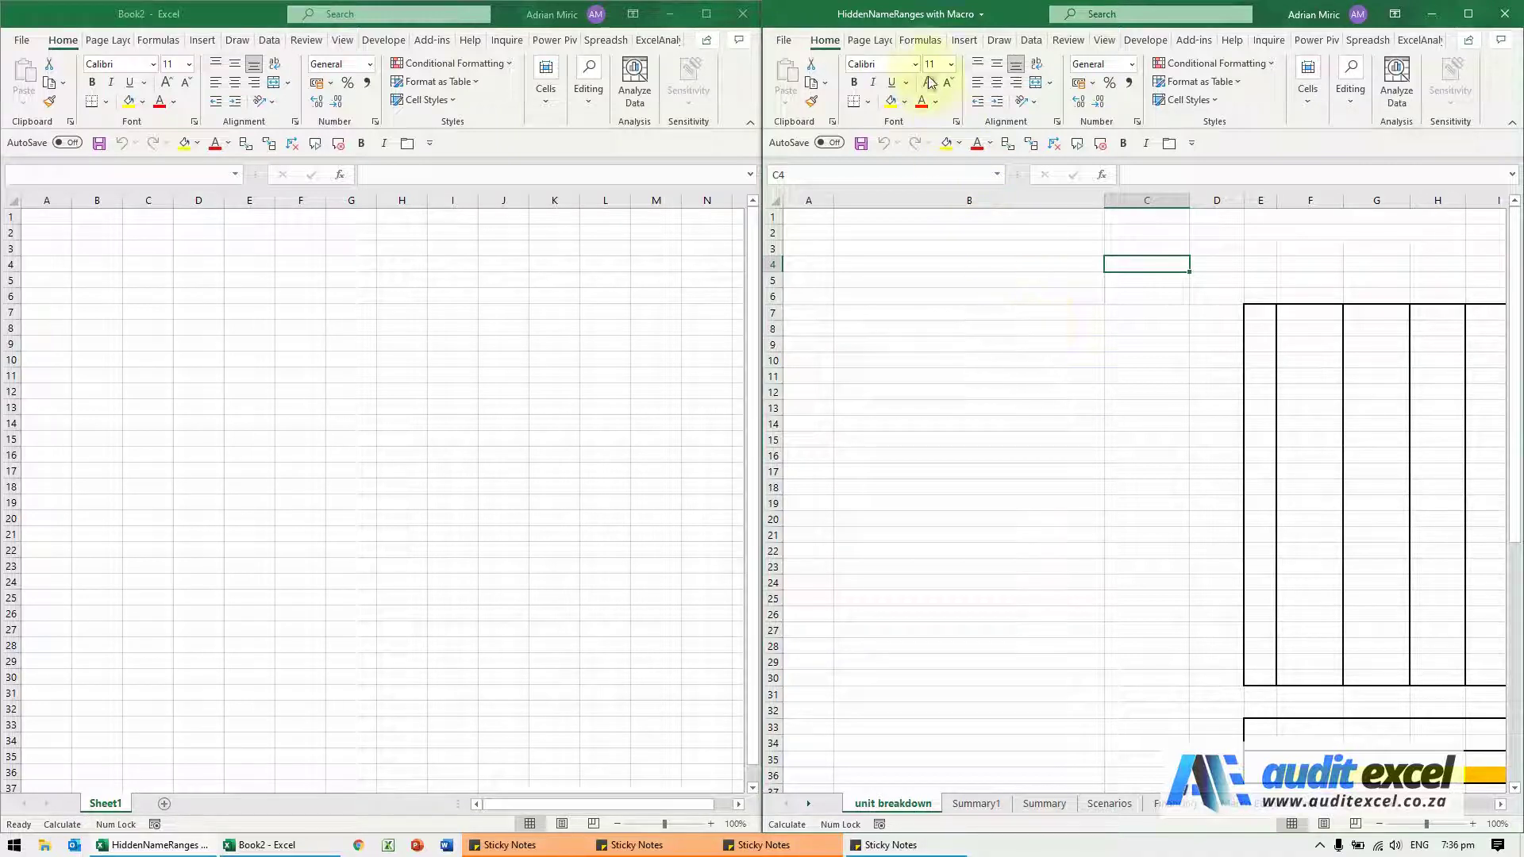
# Run the Unhide_Hidden_Name_Ranges macro and reopen Name Manager to see the _123Graph names
pyautogui.click(920, 41)
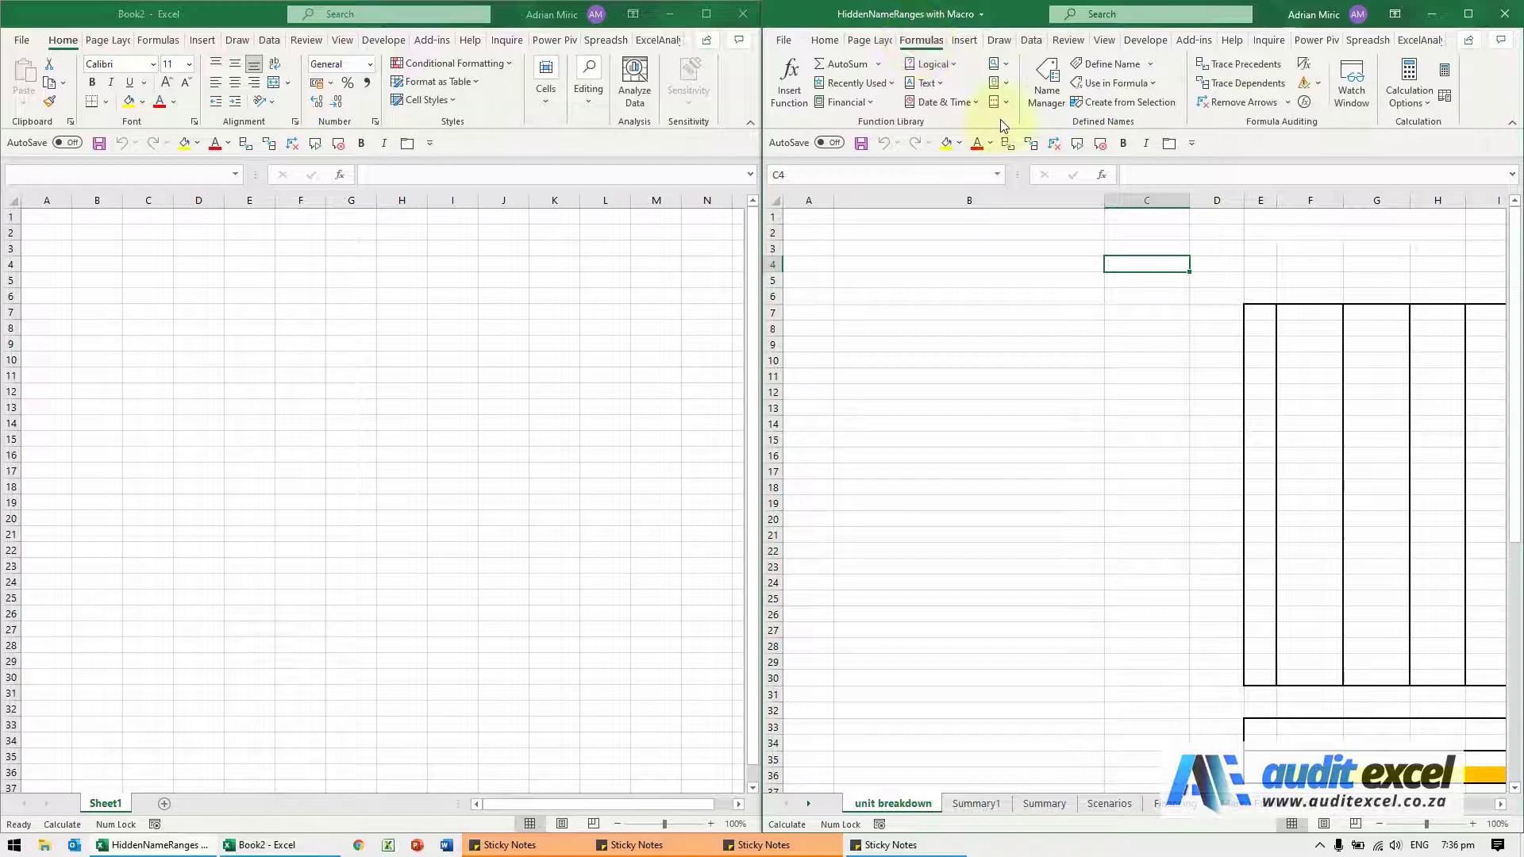
pyautogui.click(1049, 93)
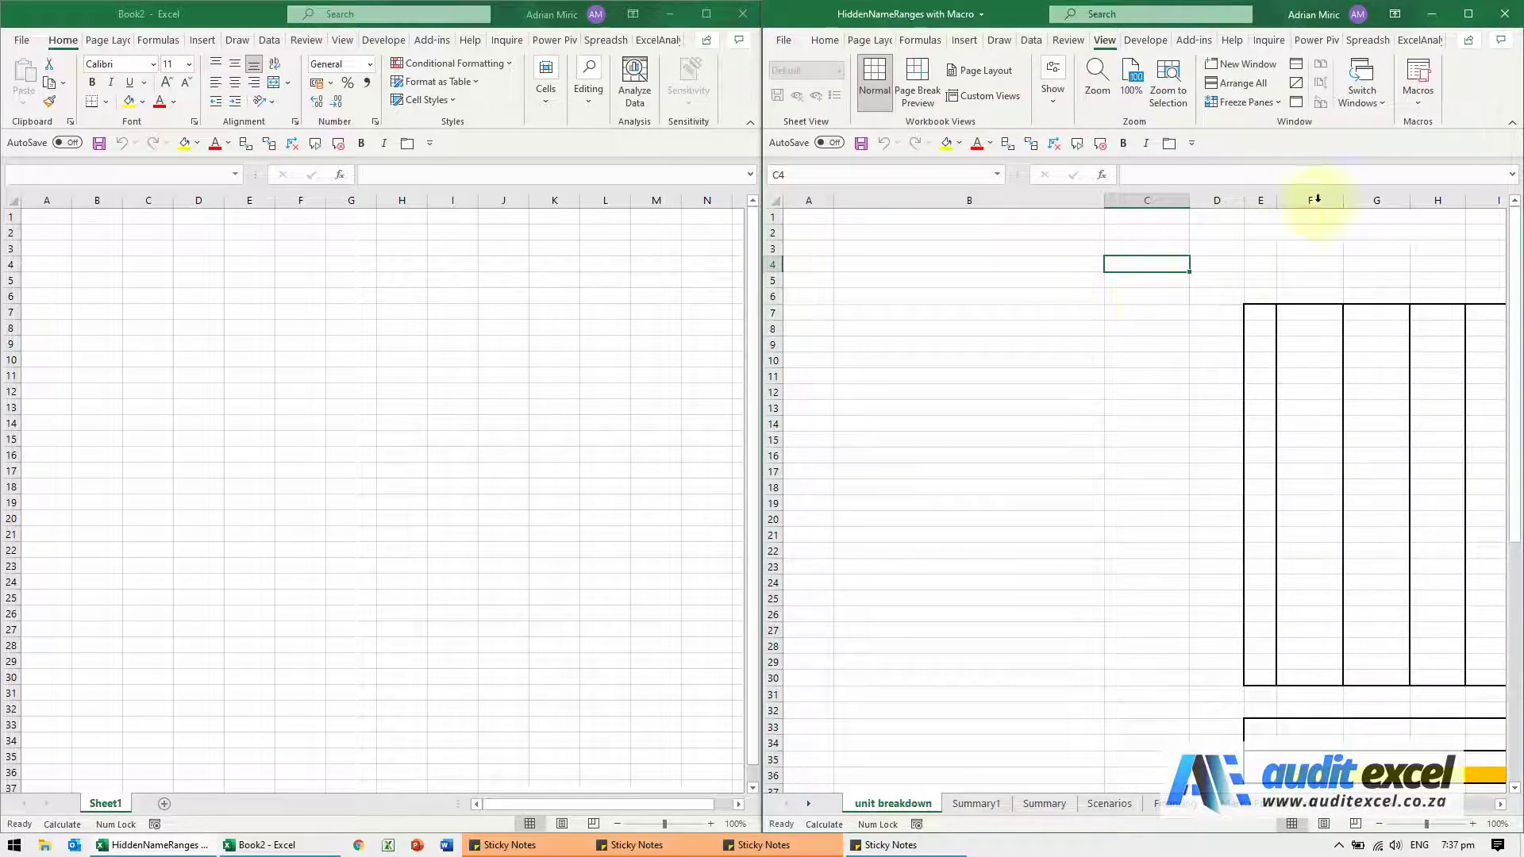
pyautogui.click(1418, 95)
pyautogui.click(1429, 125)
pyautogui.click(1200, 510)
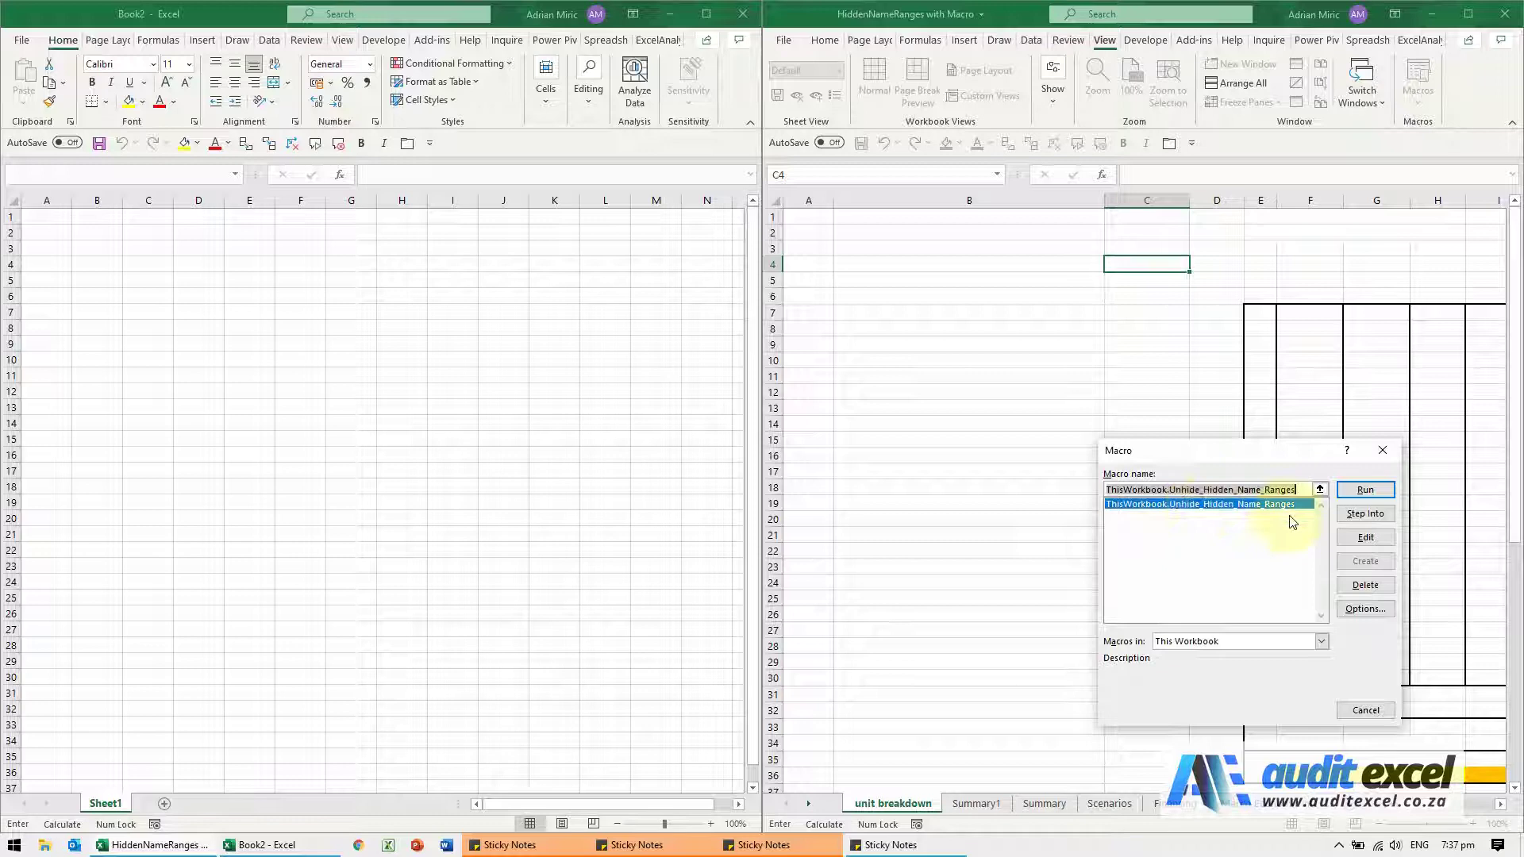
pyautogui.click(1374, 494)
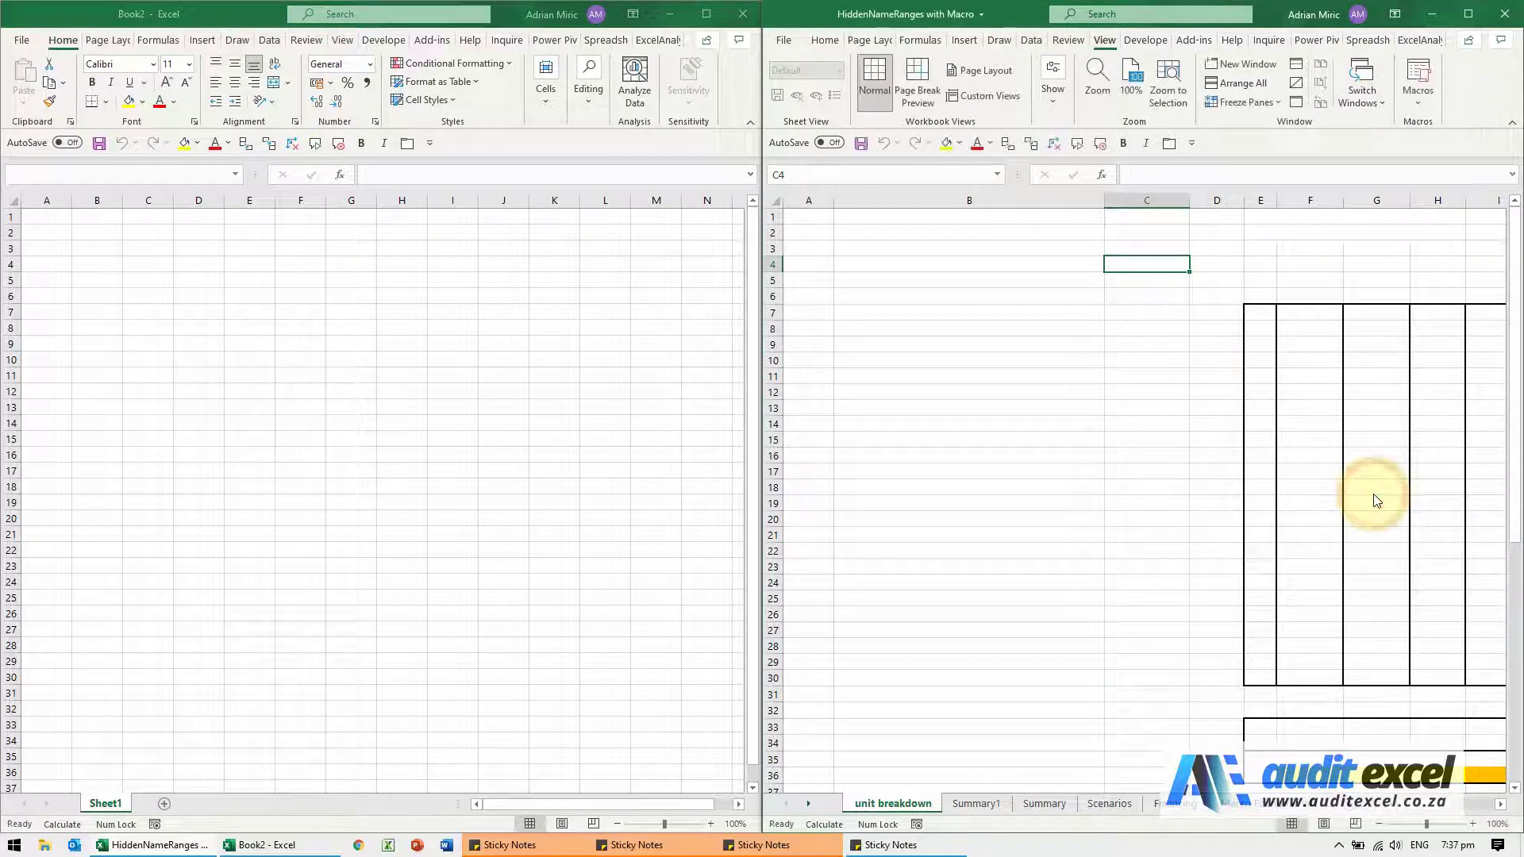
pyautogui.click(921, 40)
pyautogui.click(1043, 96)
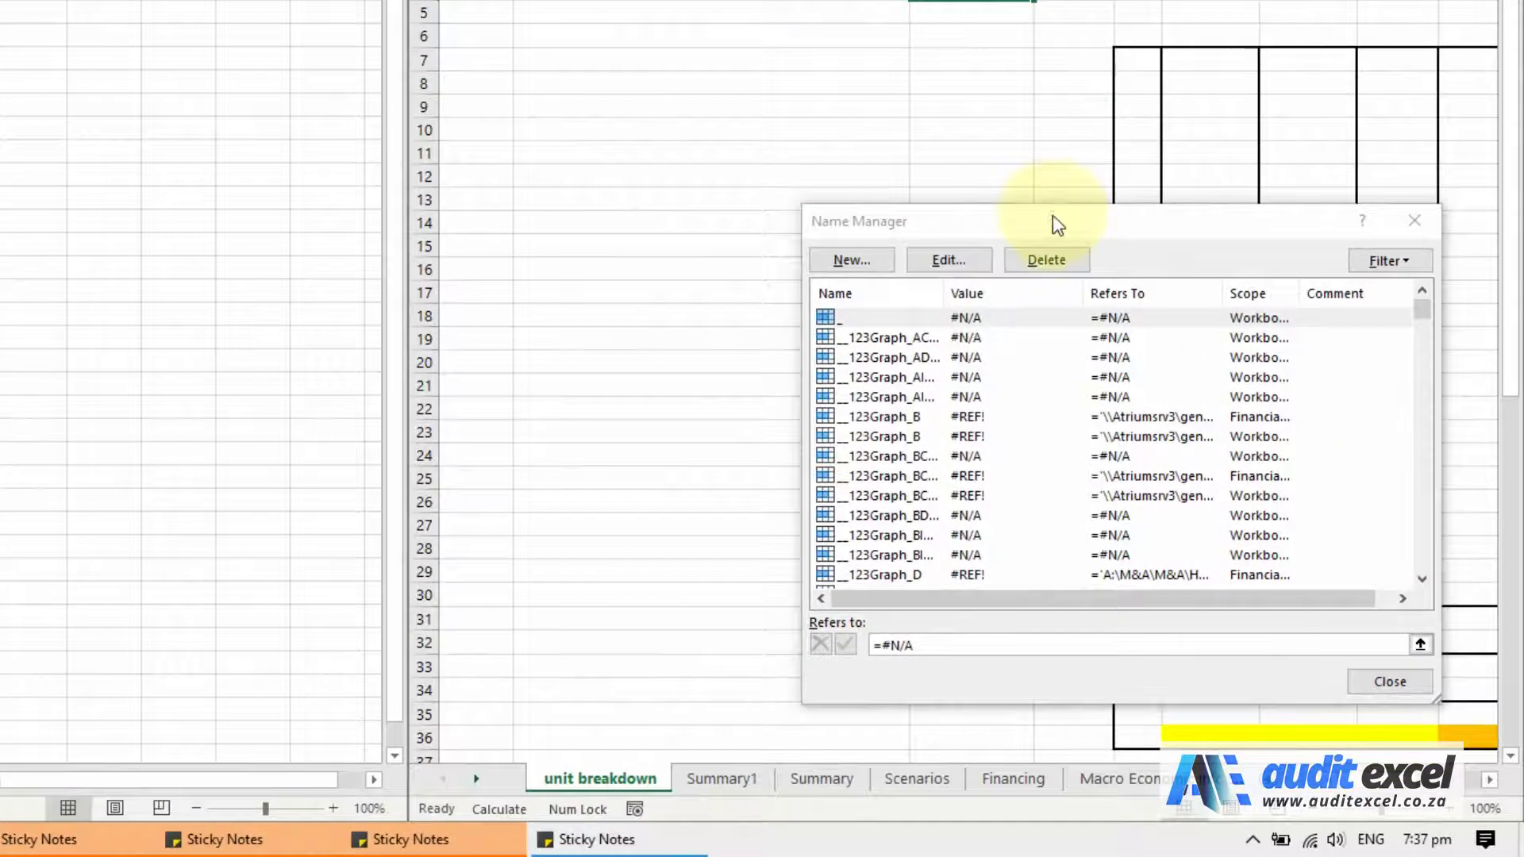
# Scroll through Name Manager's list and sort the defined names by the Scope column
pyautogui.moveTo(1069, 238); pyautogui.dragTo(979, 115)
pyautogui.moveTo(1331, 193); pyautogui.dragTo(1313, 169)
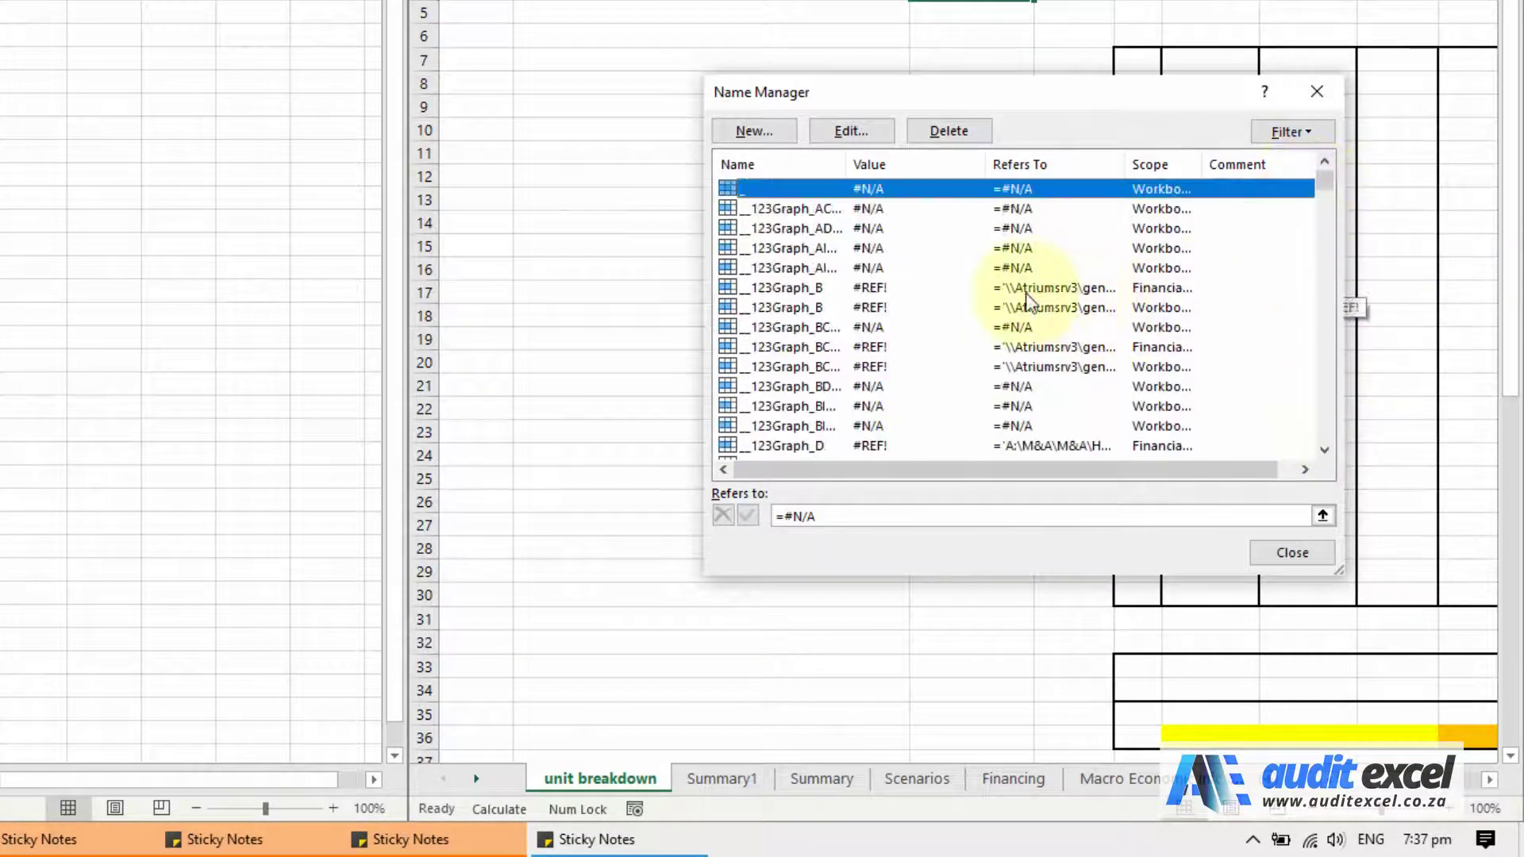
pyautogui.click(1324, 384)
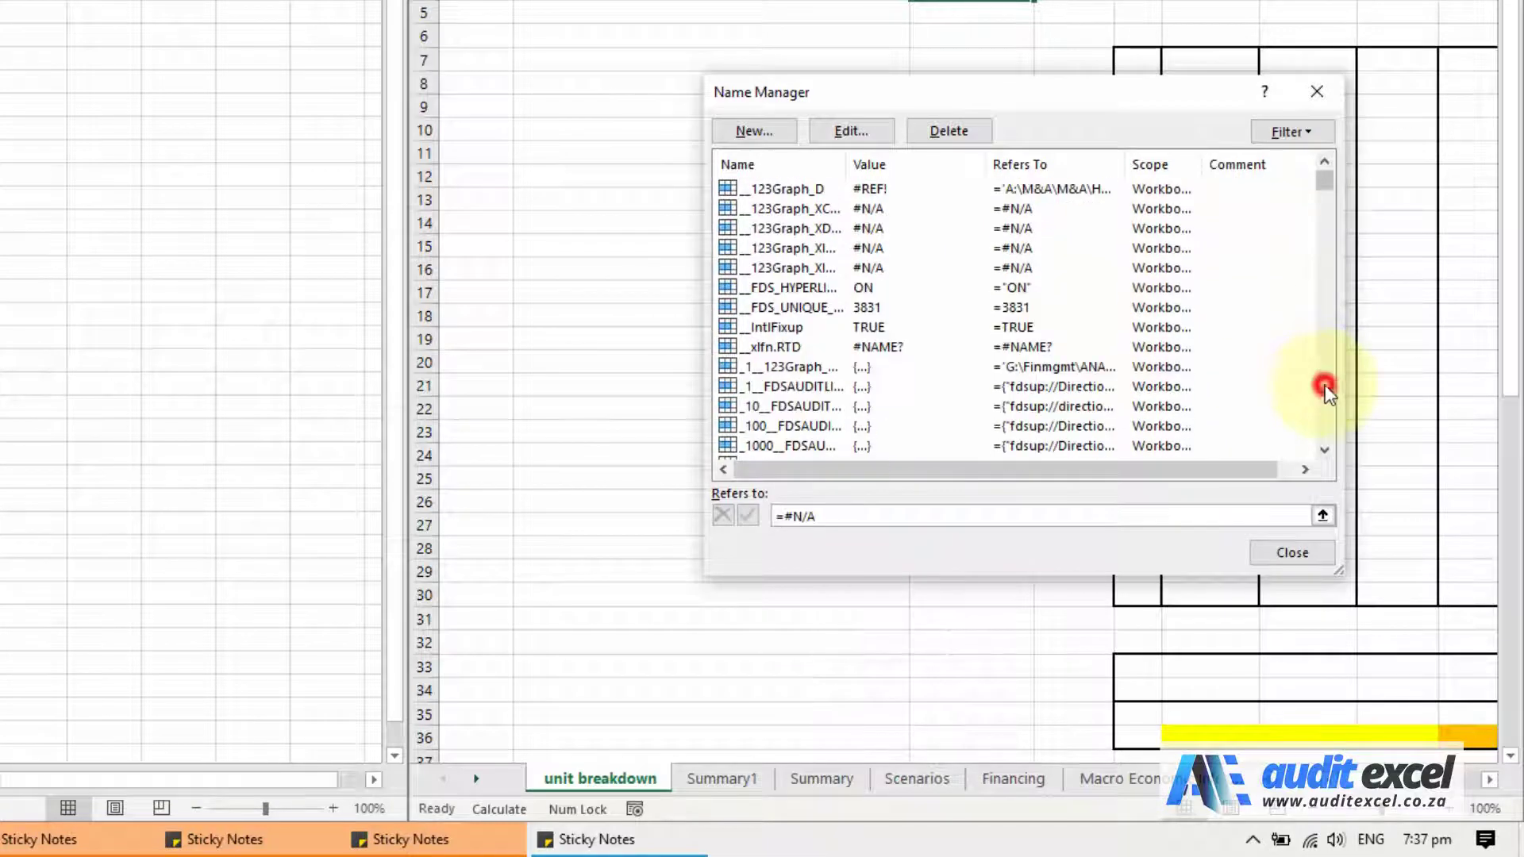
pyautogui.click(1324, 384)
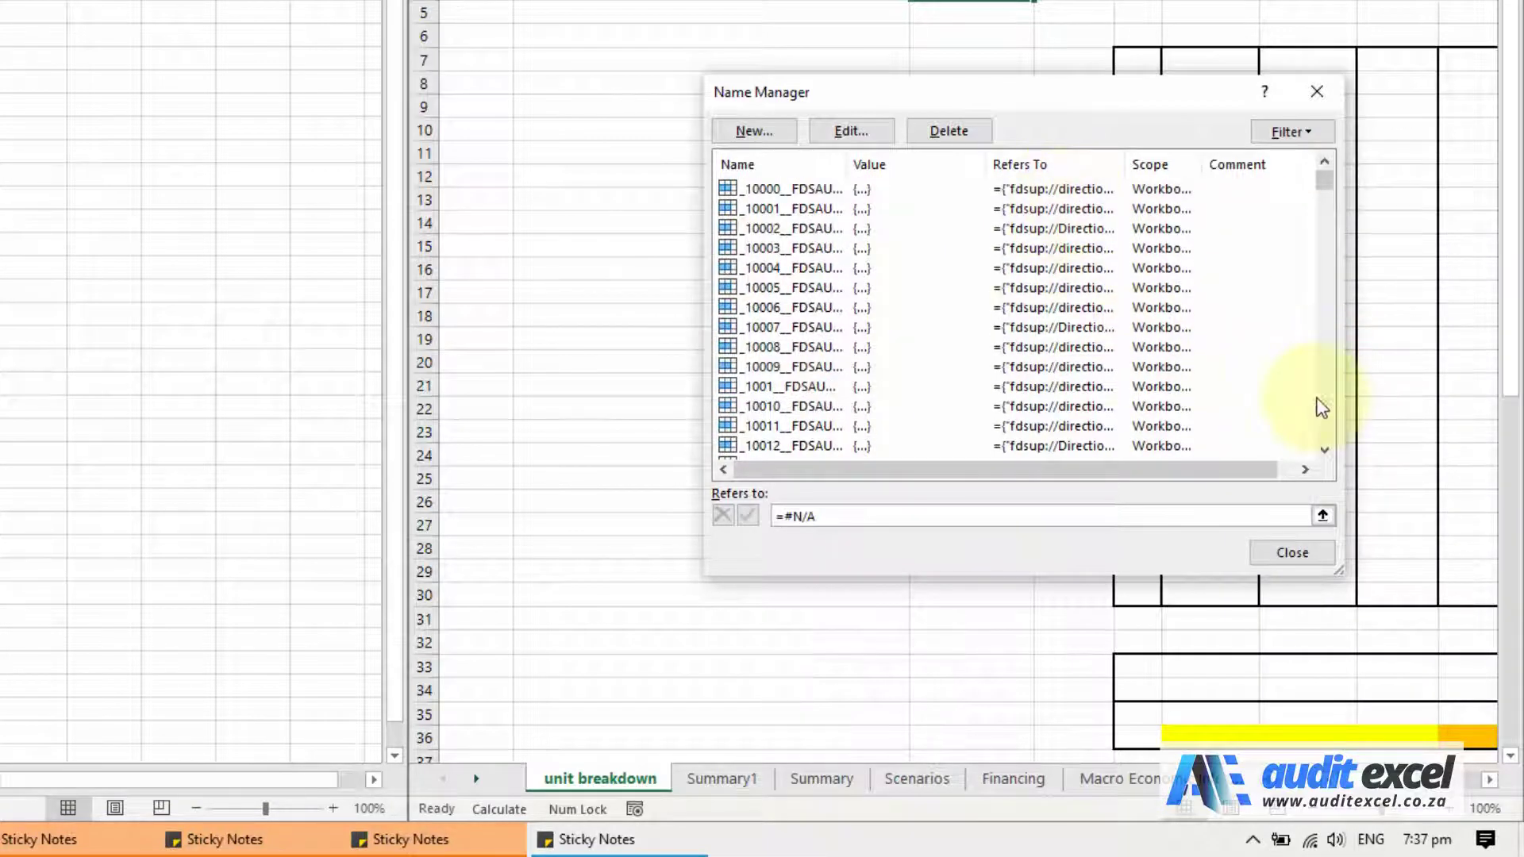
pyautogui.click(1320, 398)
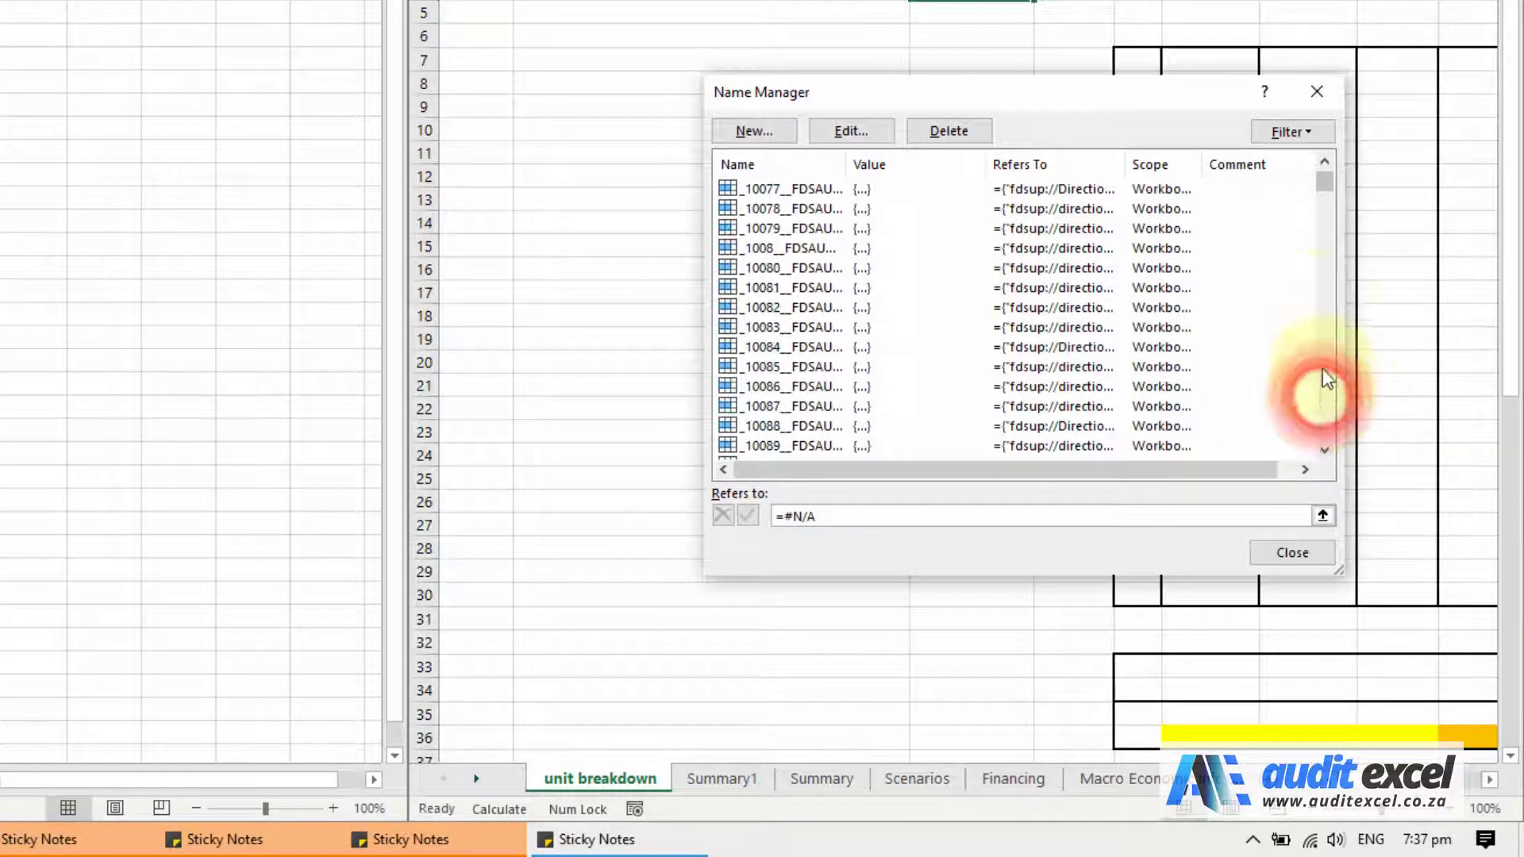
pyautogui.click(1329, 157)
pyautogui.click(1329, 157)
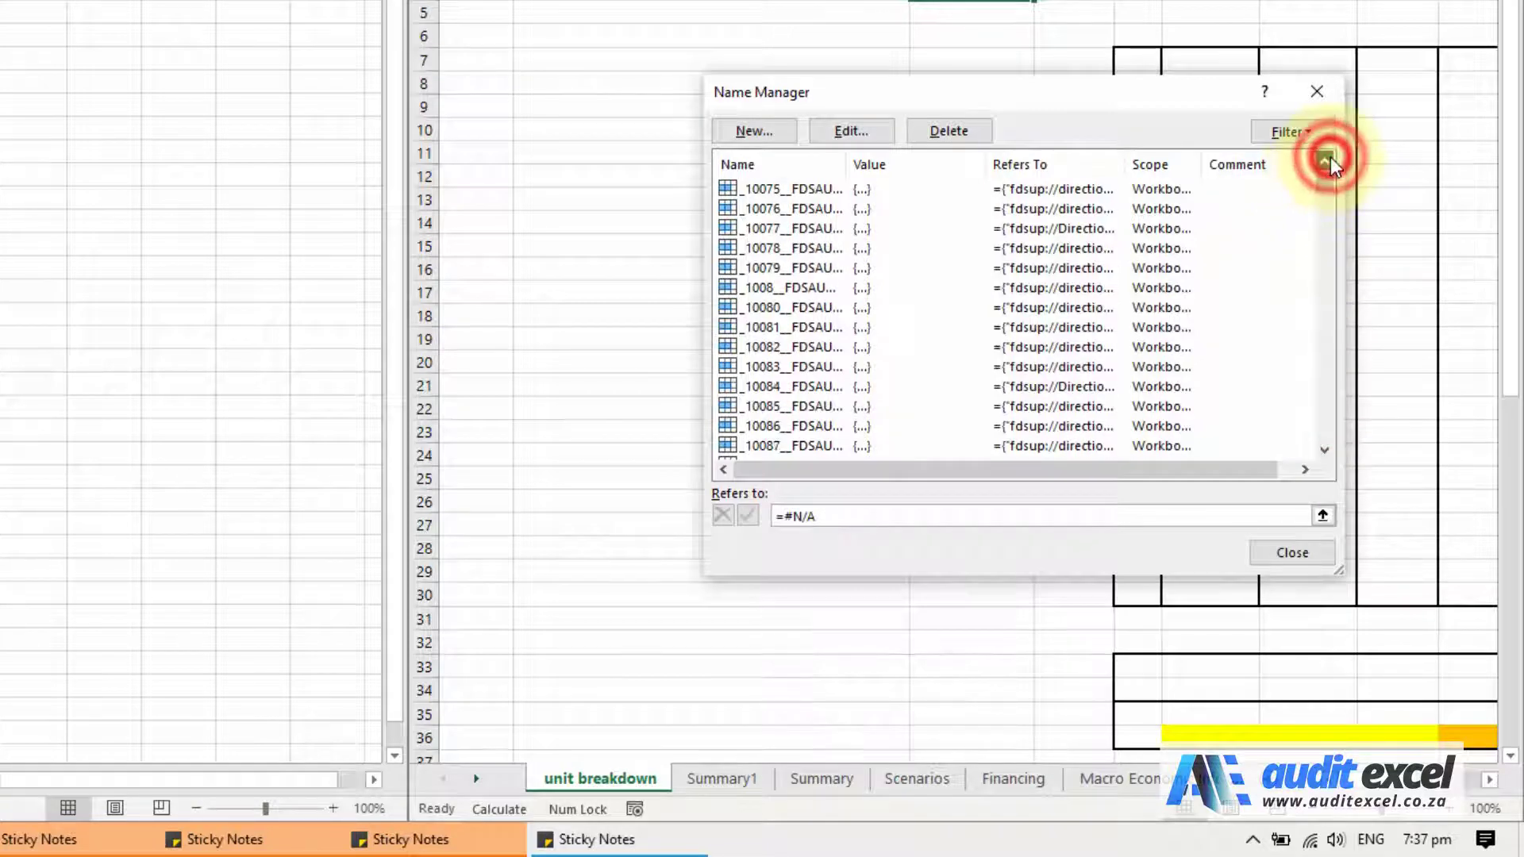
pyautogui.click(1331, 157)
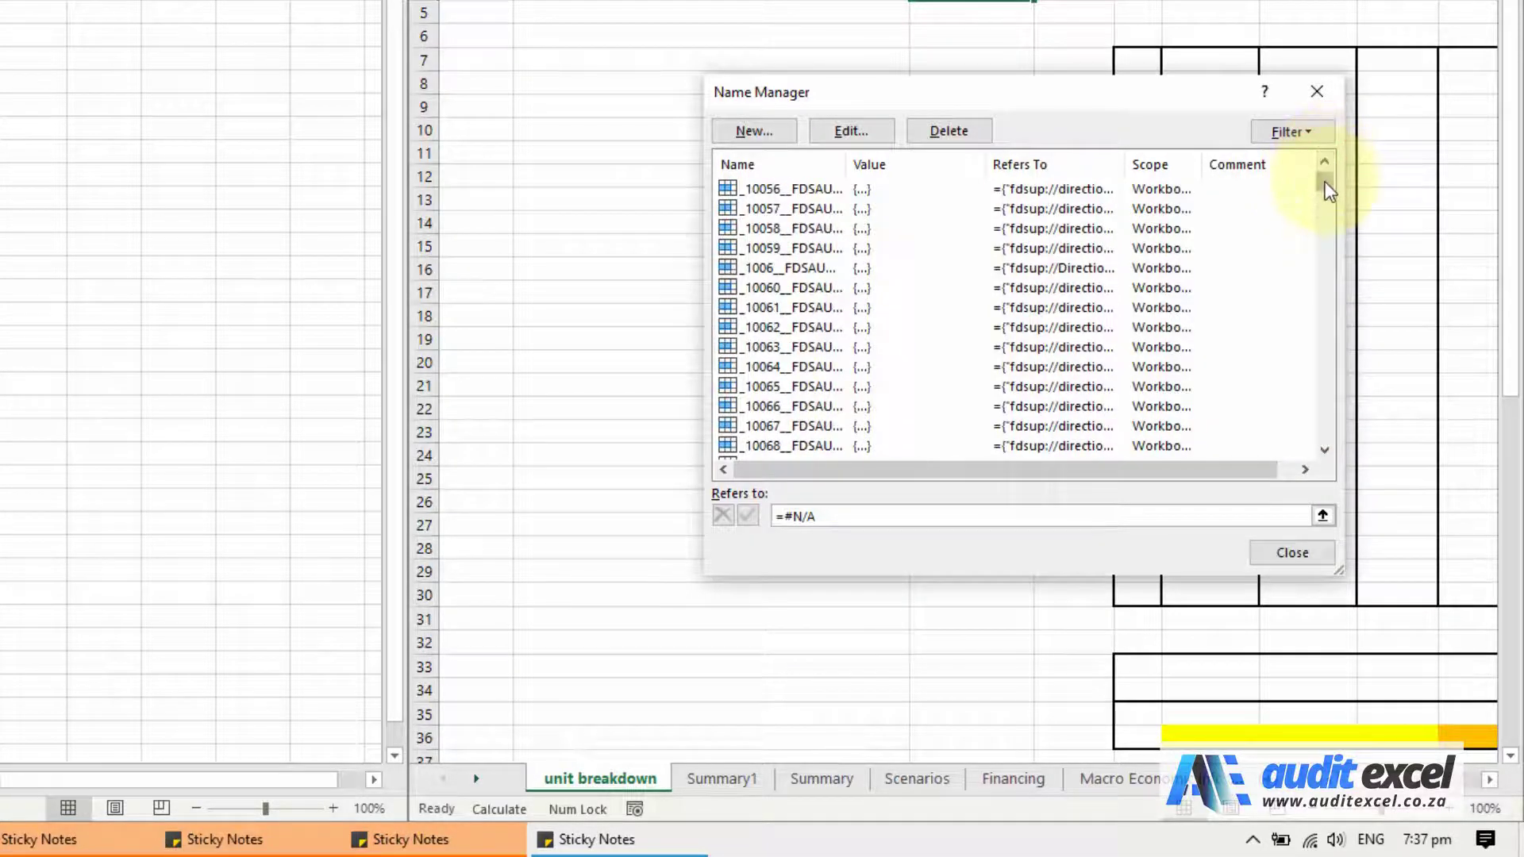
pyautogui.moveTo(1325, 181); pyautogui.dragTo(1325, 173)
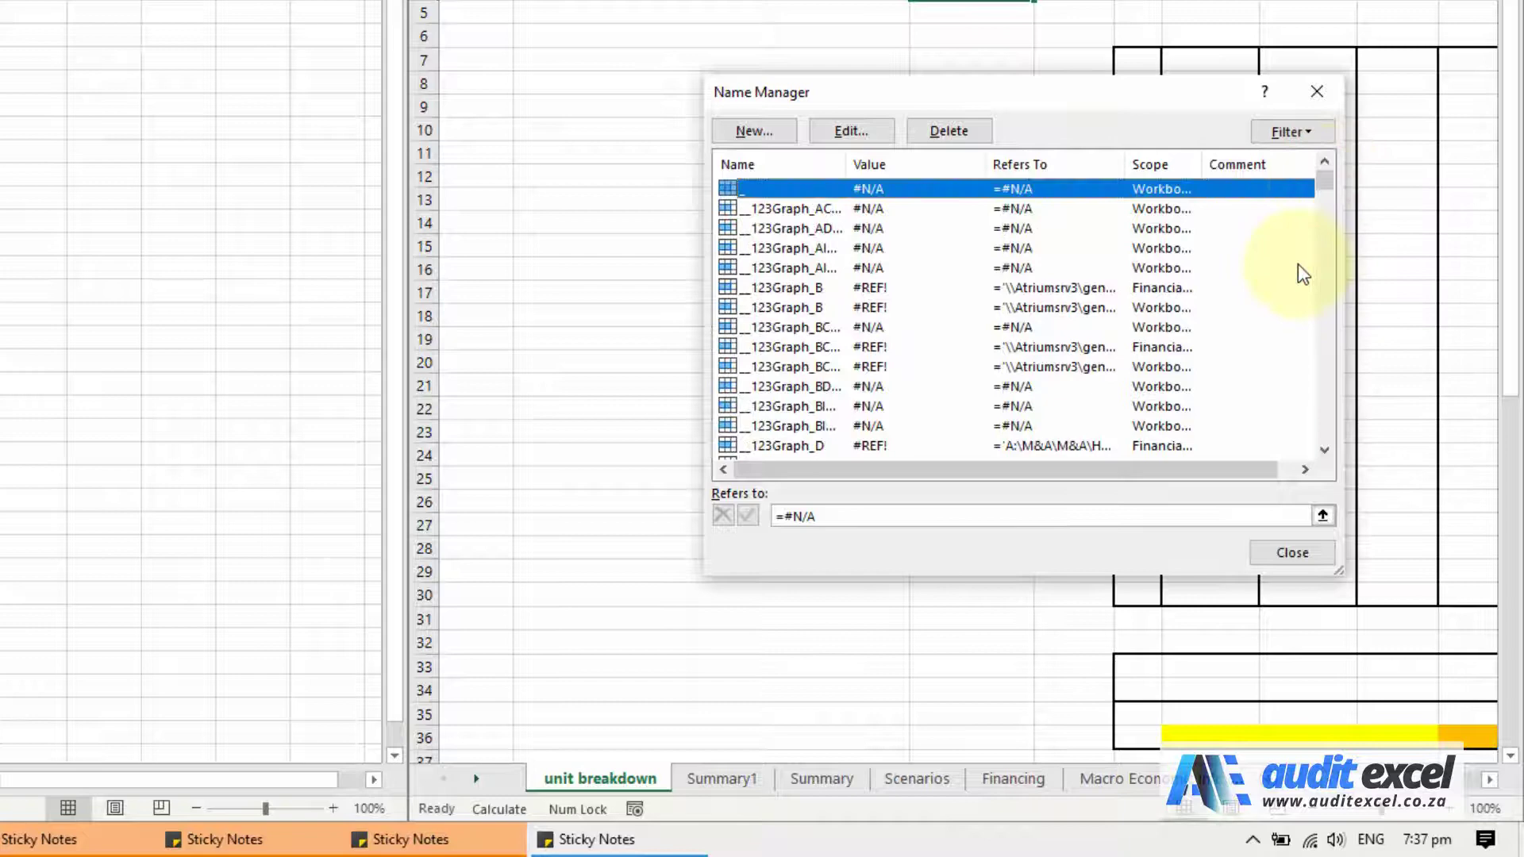
pyautogui.click(1161, 165)
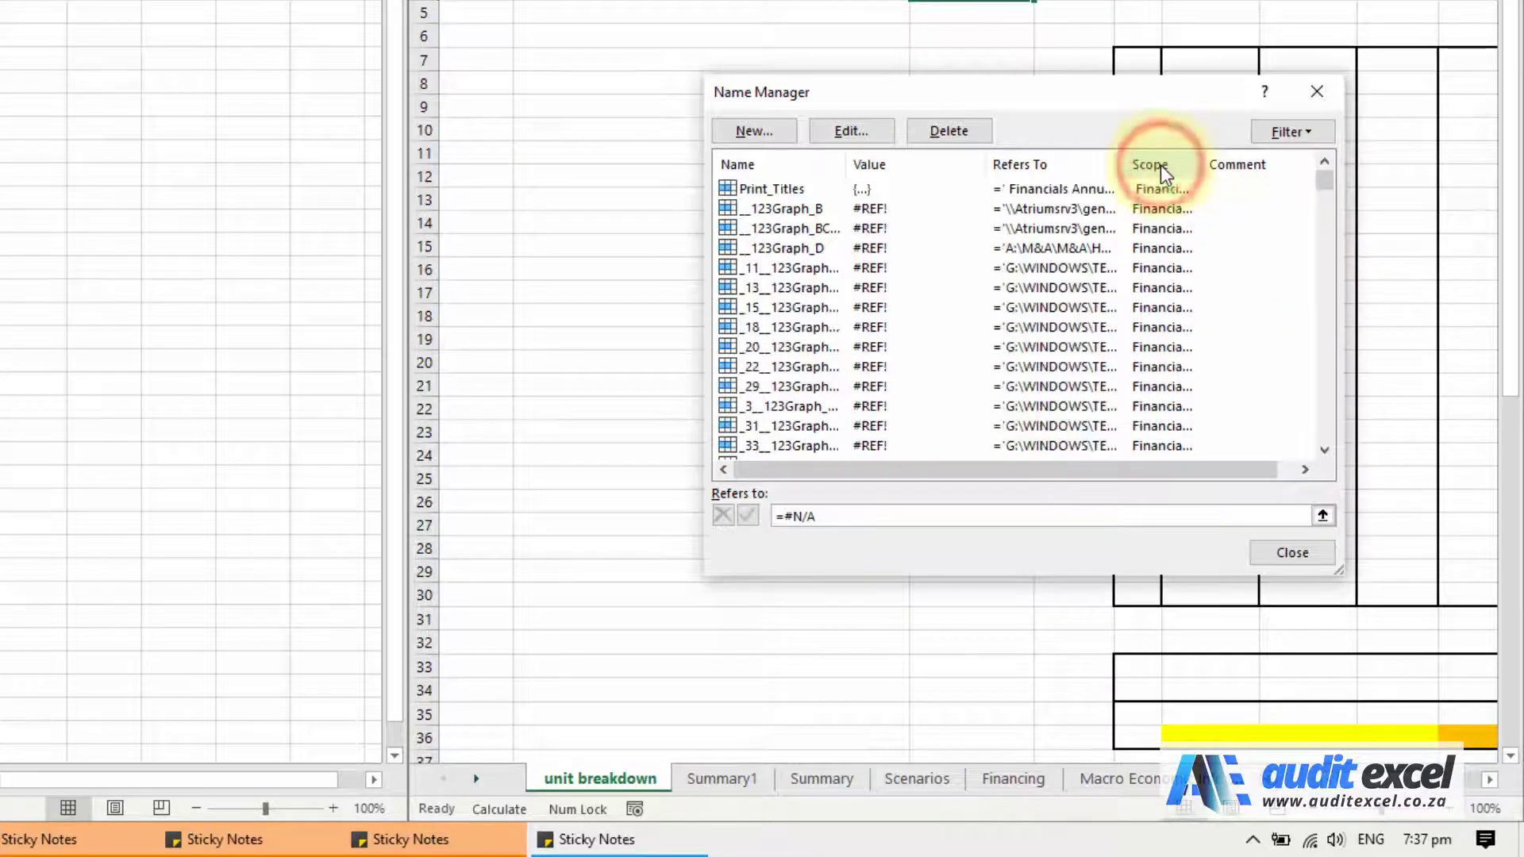
pyautogui.moveTo(1321, 334); pyautogui.dragTo(1321, 335)
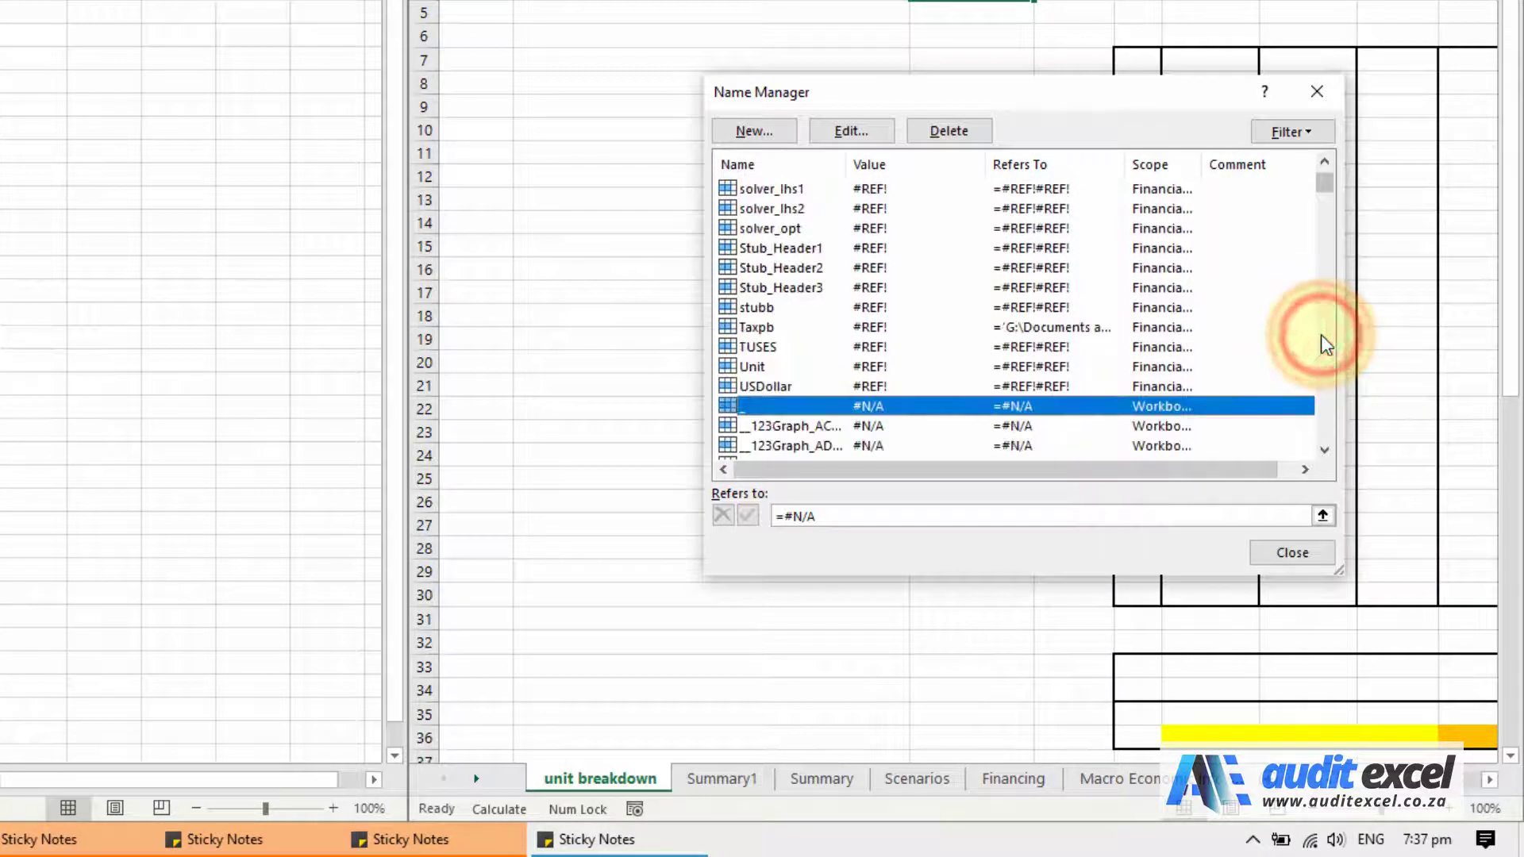
# Select and delete every name from wrn.sensitivity3 through yyyyy
pyautogui.click(865, 406)
pyautogui.moveTo(1324, 187); pyautogui.dragTo(1320, 441)
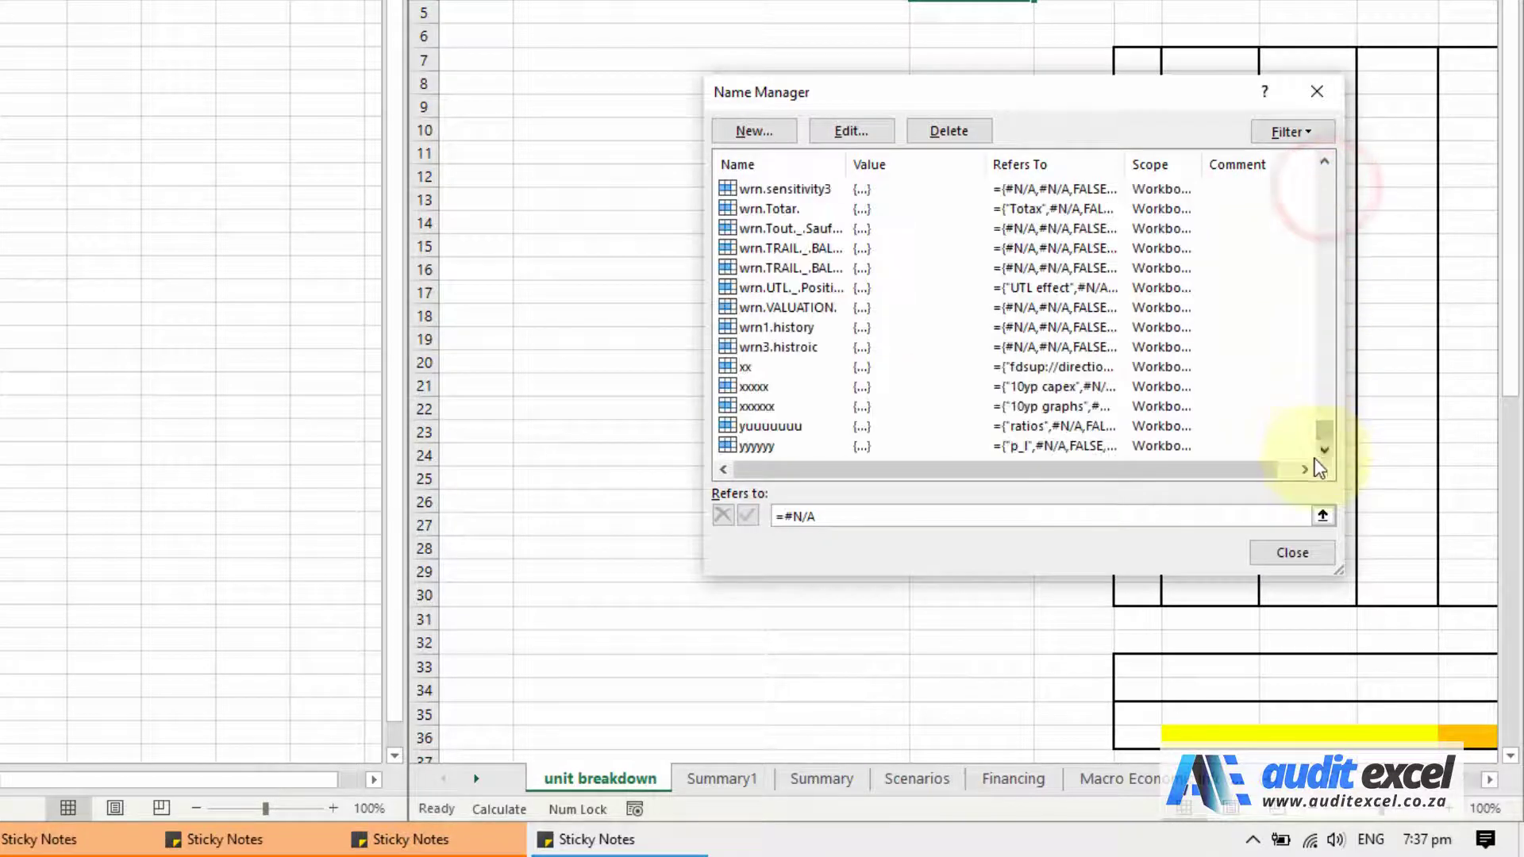
pyautogui.click(821, 445)
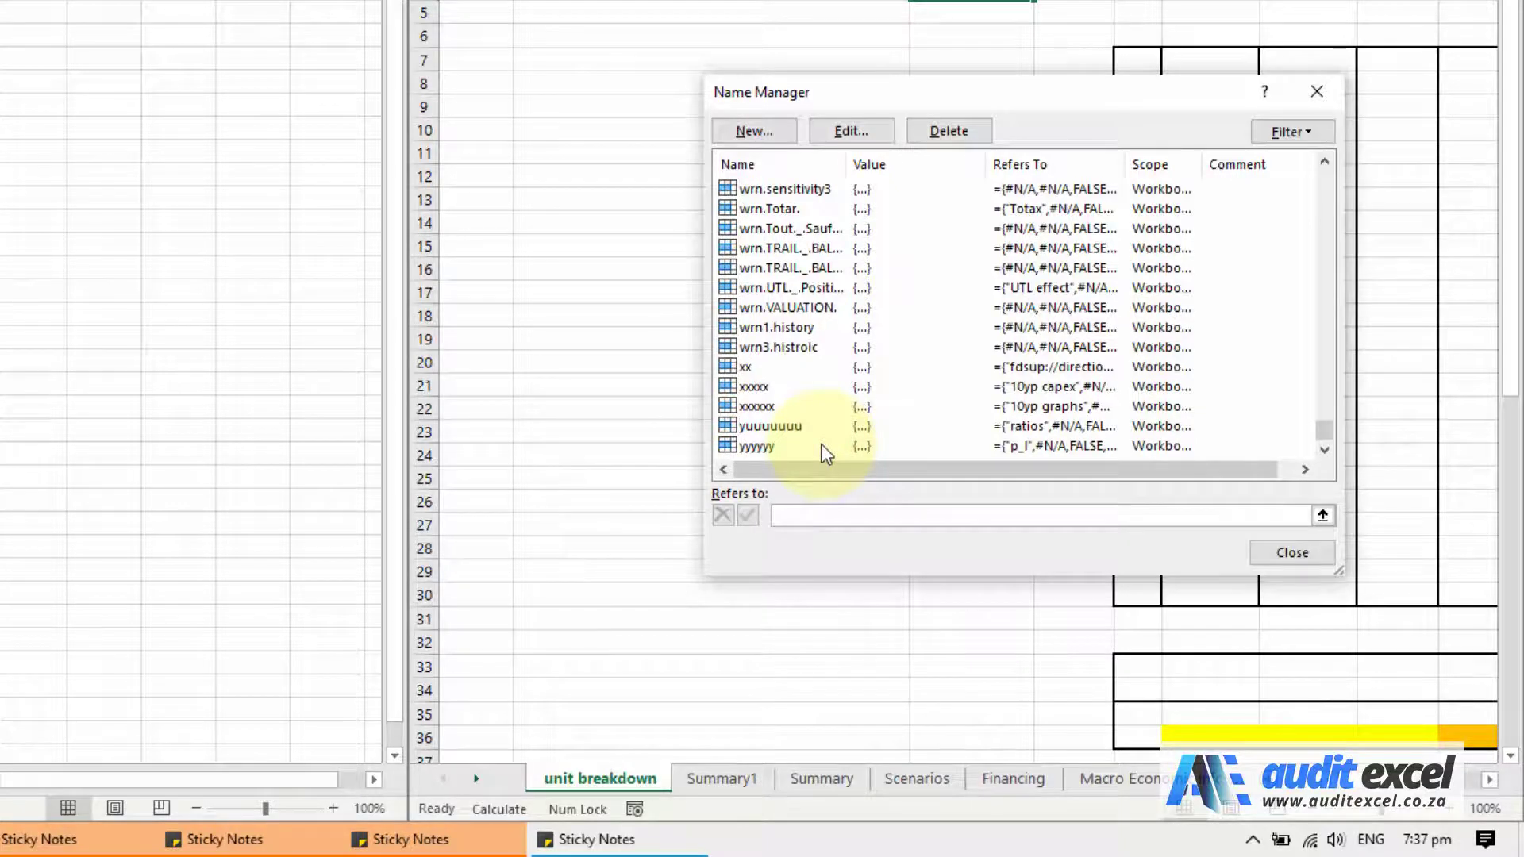
pyautogui.keyDown('shift'); pyautogui.click(823, 446); pyautogui.keyUp('shift')
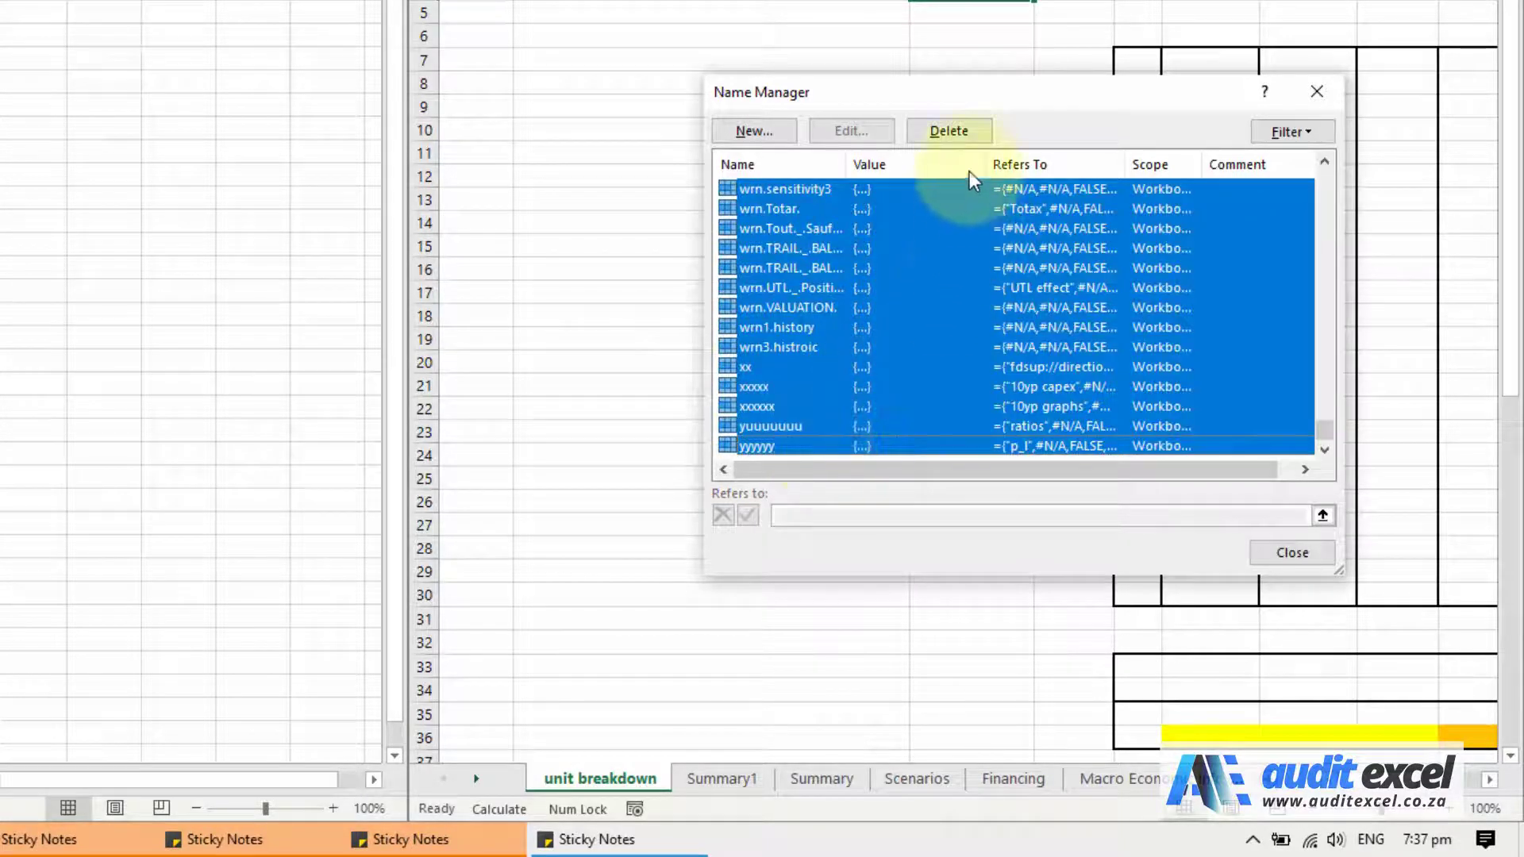
pyautogui.click(960, 138)
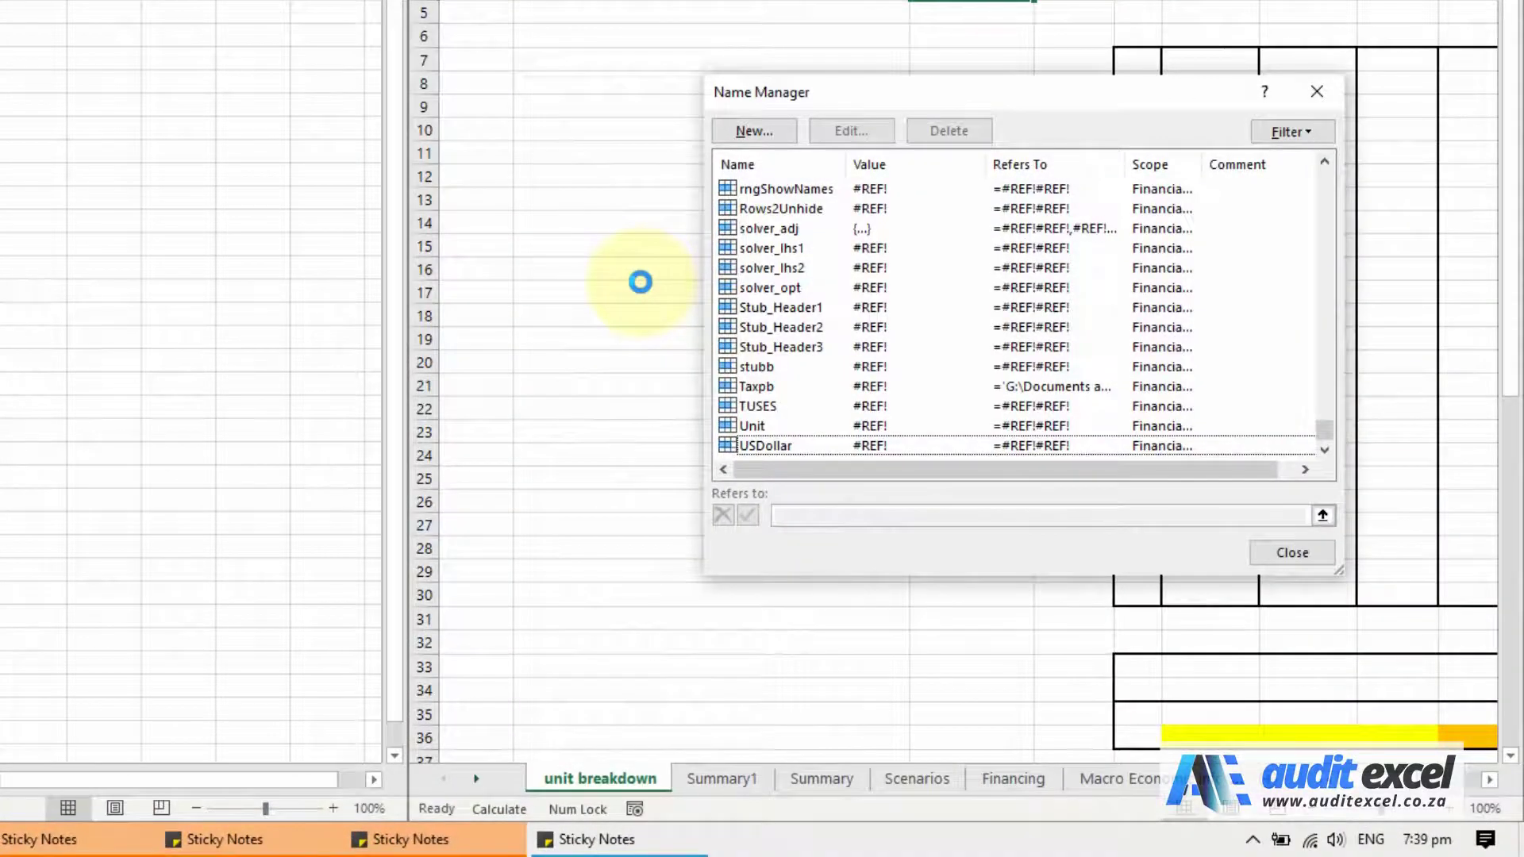
# Close Name Manager, leaving the blank Book1 workbook on Sheet1
pyautogui.moveTo(1326, 433); pyautogui.dragTo(1324, 193)
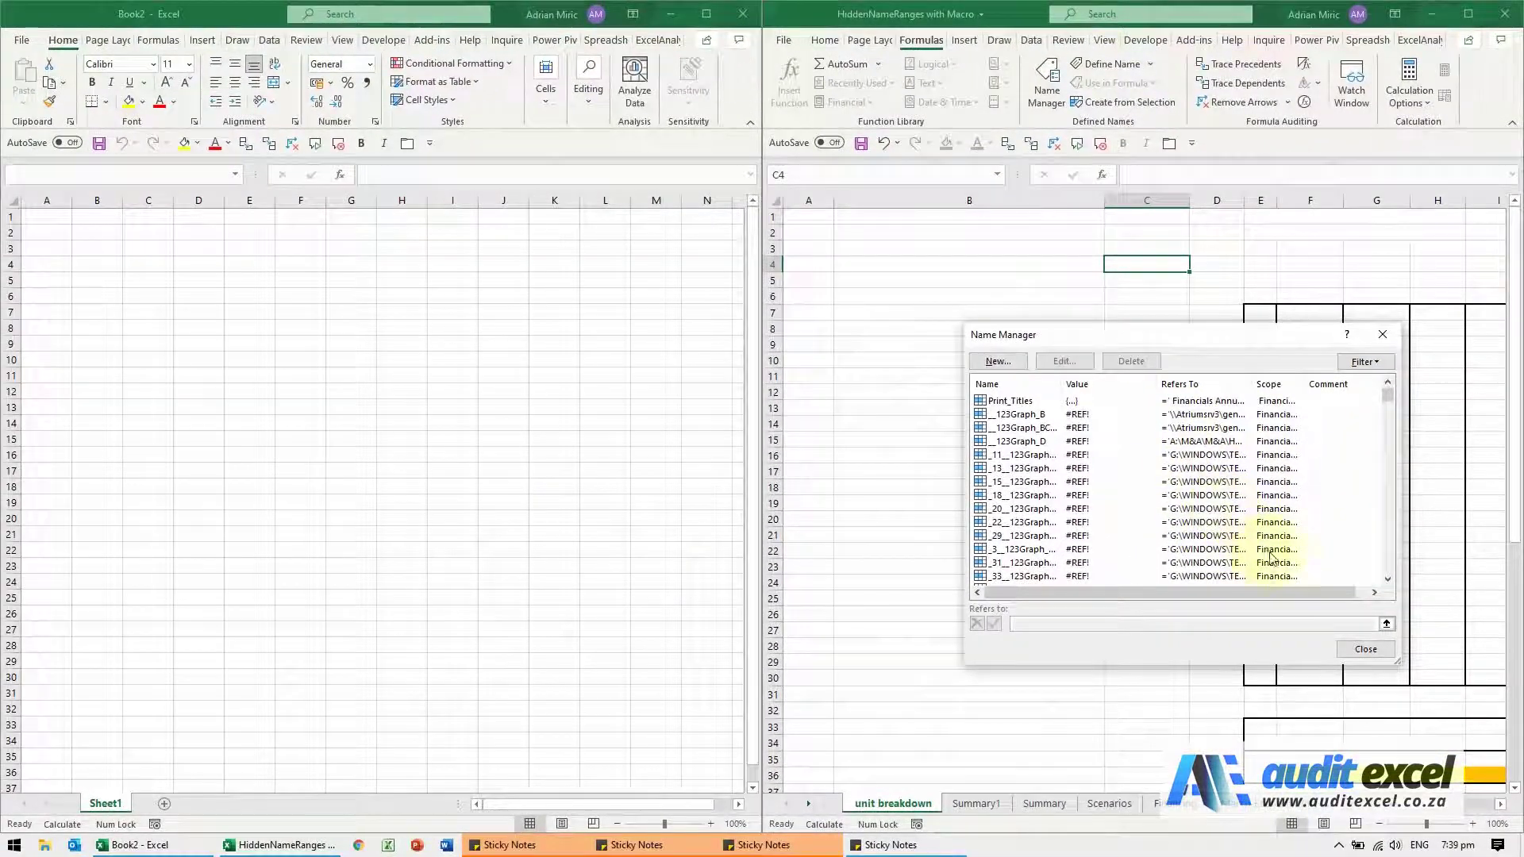
pyautogui.click(1352, 650)
pyautogui.moveTo(983, 313); pyautogui.dragTo(1024, 436)
pyautogui.click(1051, 453)
pyautogui.moveTo(1124, 350); pyautogui.dragTo(1134, 462)
pyautogui.moveTo(976, 388); pyautogui.dragTo(1002, 554)
pyautogui.click(969, 309)
pyautogui.moveTo(1115, 406); pyautogui.dragTo(1128, 441)
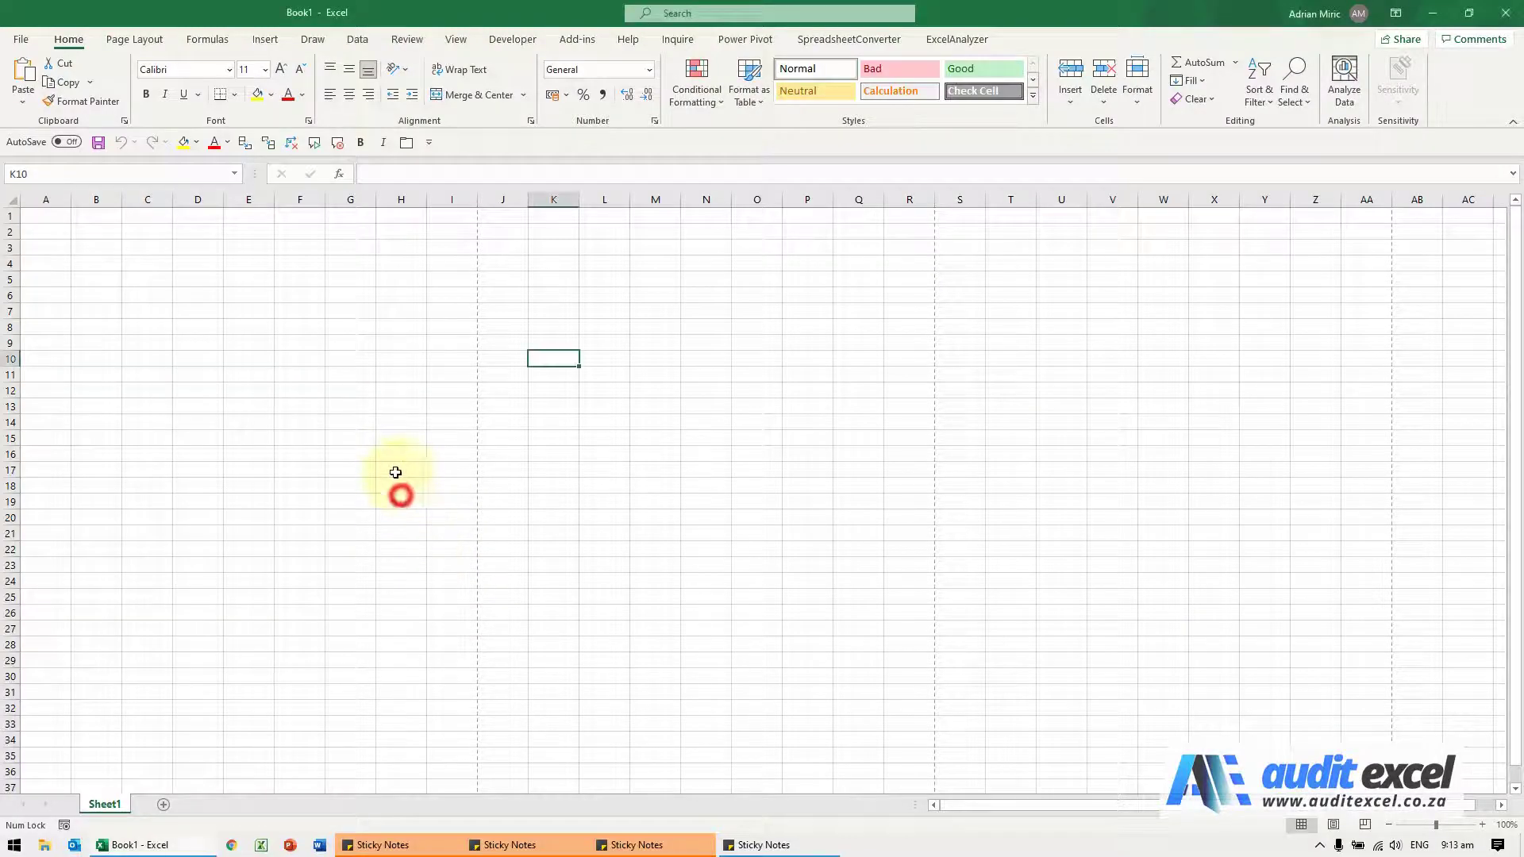
# Open Book1's Print page and check that Snagit 2021 is the selected printer
pyautogui.click(401, 449)
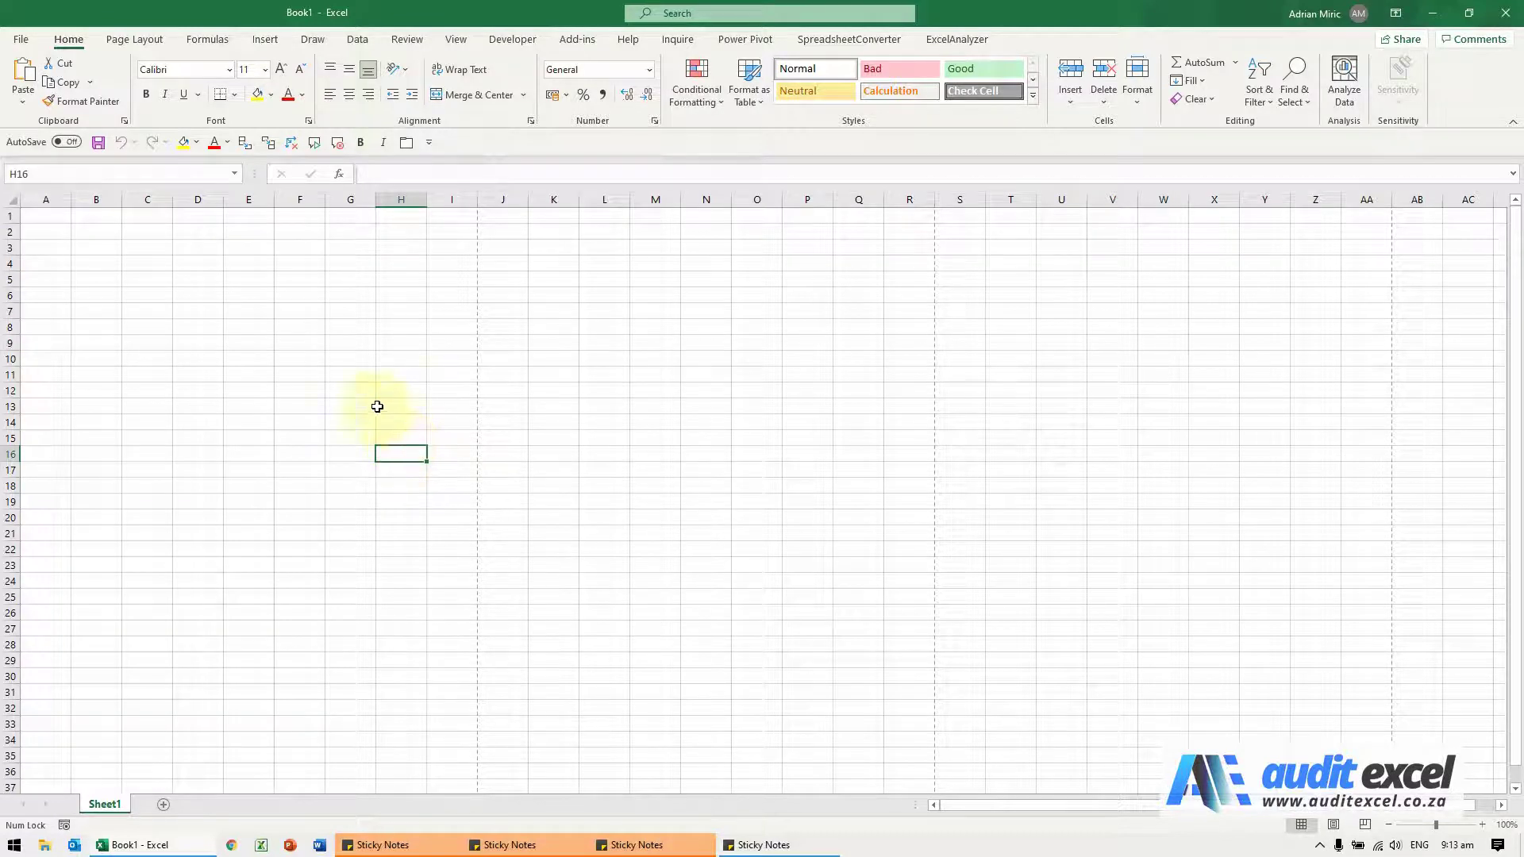
pyautogui.click(357, 371)
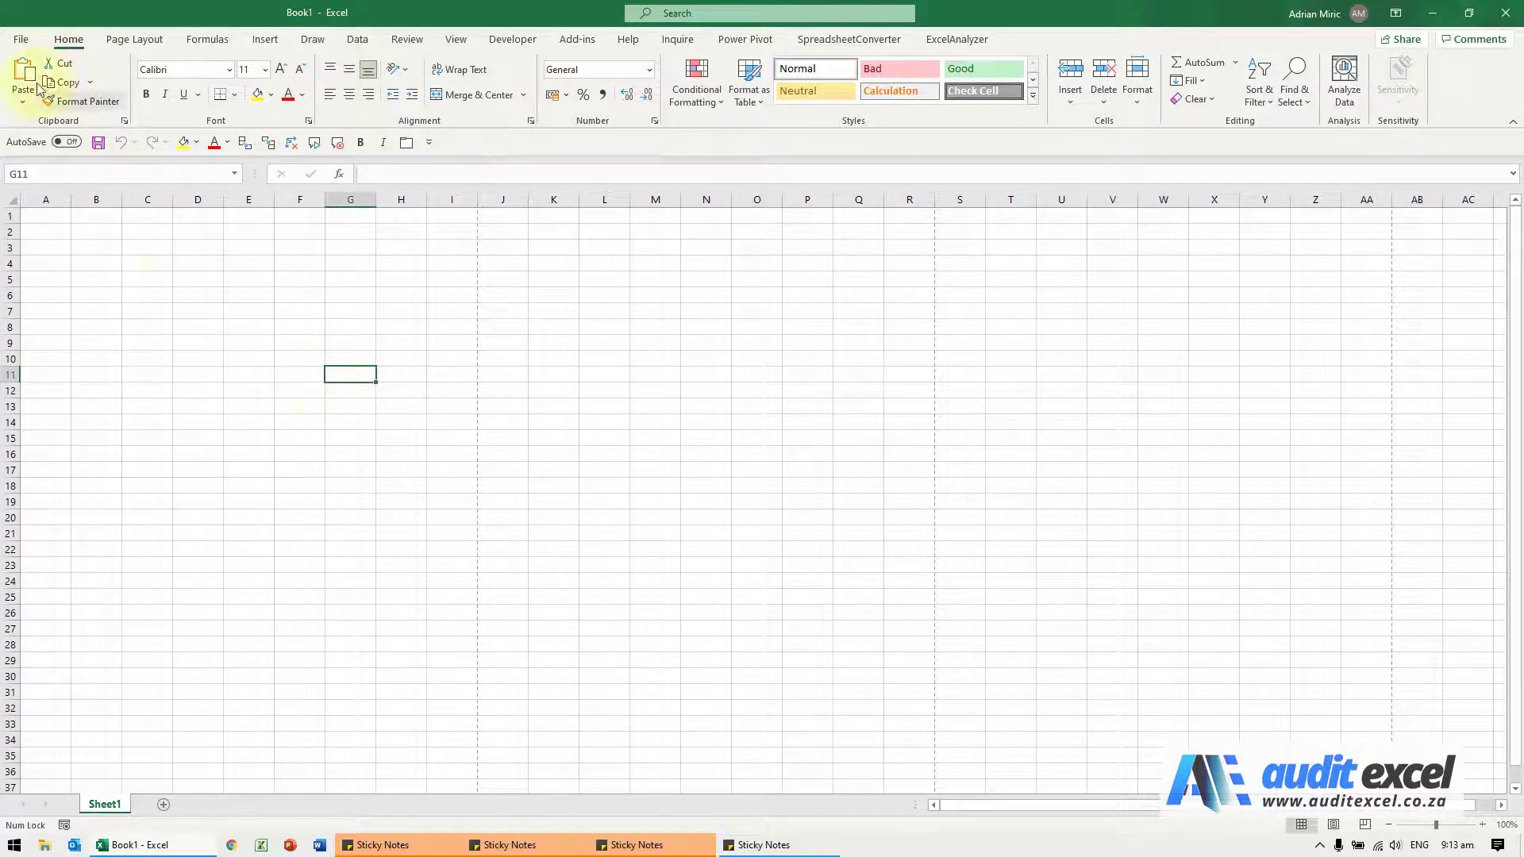
pyautogui.click(18, 44)
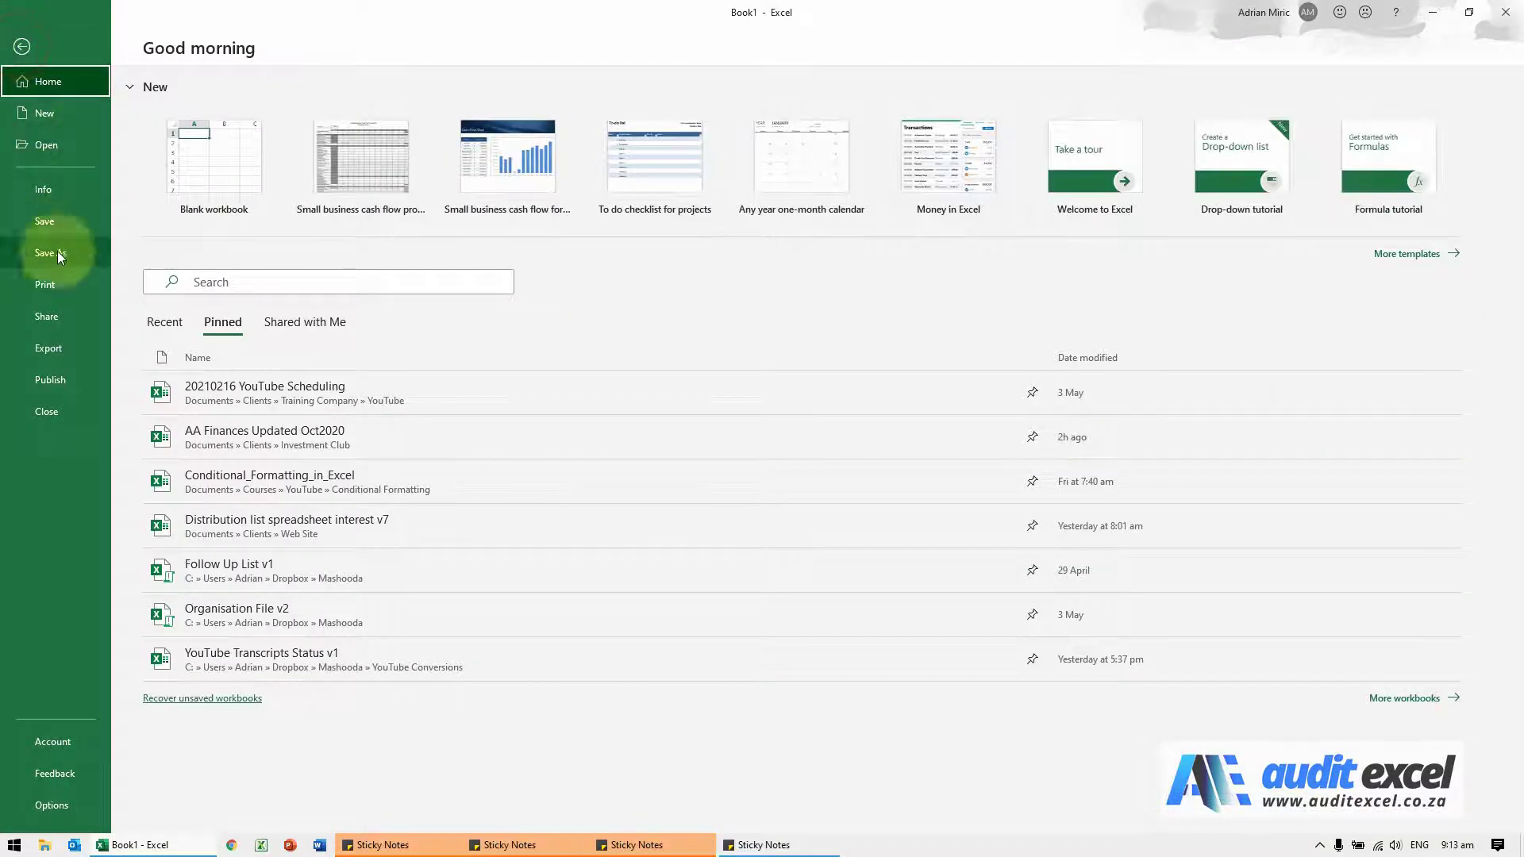
pyautogui.click(61, 286)
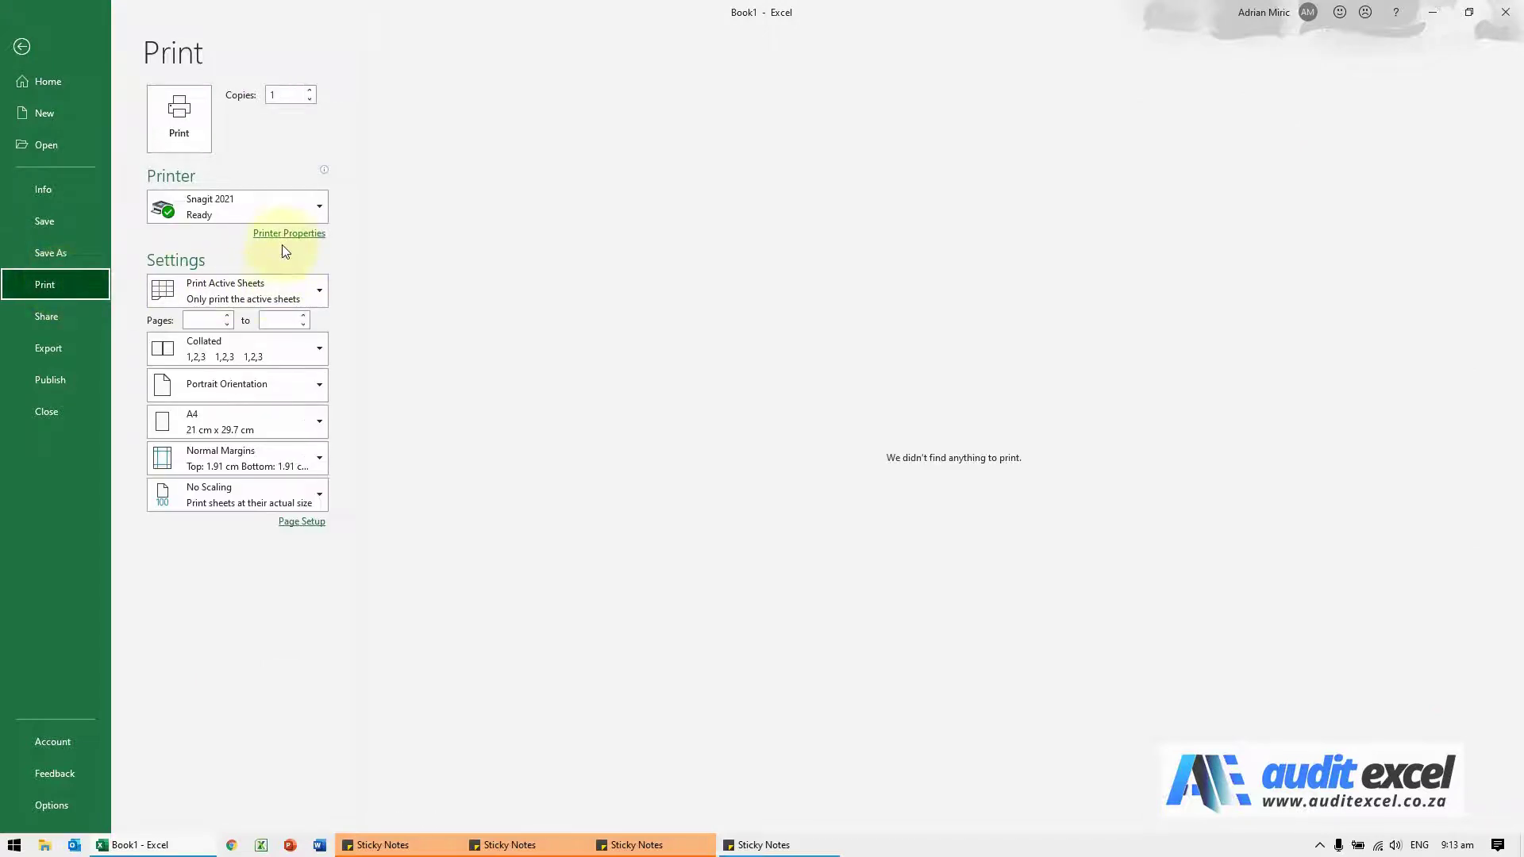
pyautogui.moveTo(247, 213)
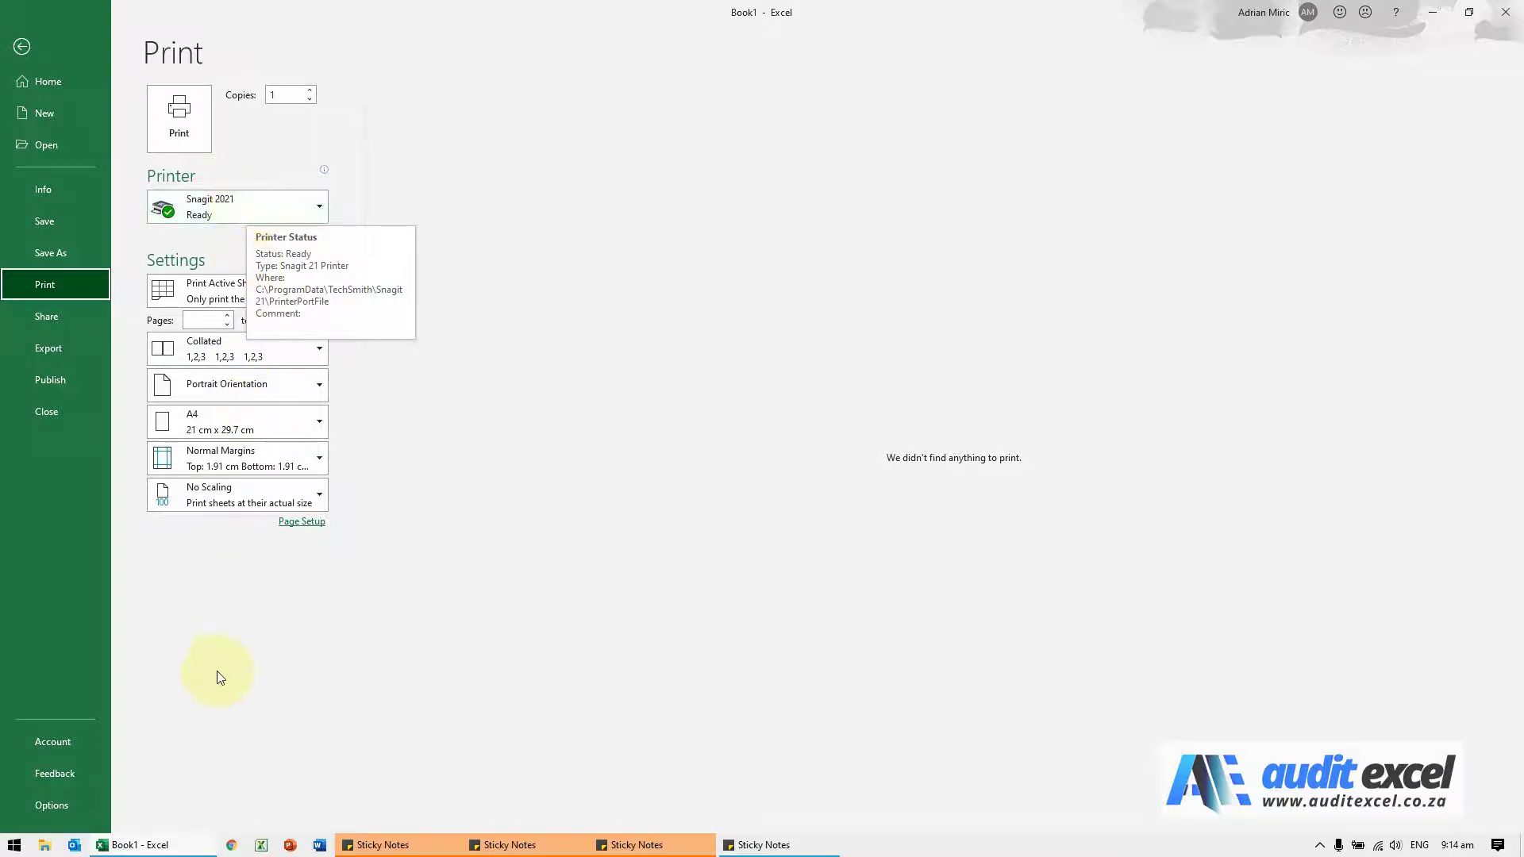
# Search Windows for 'print' and open the Printers & scanners settings
pyautogui.click(23, 848)
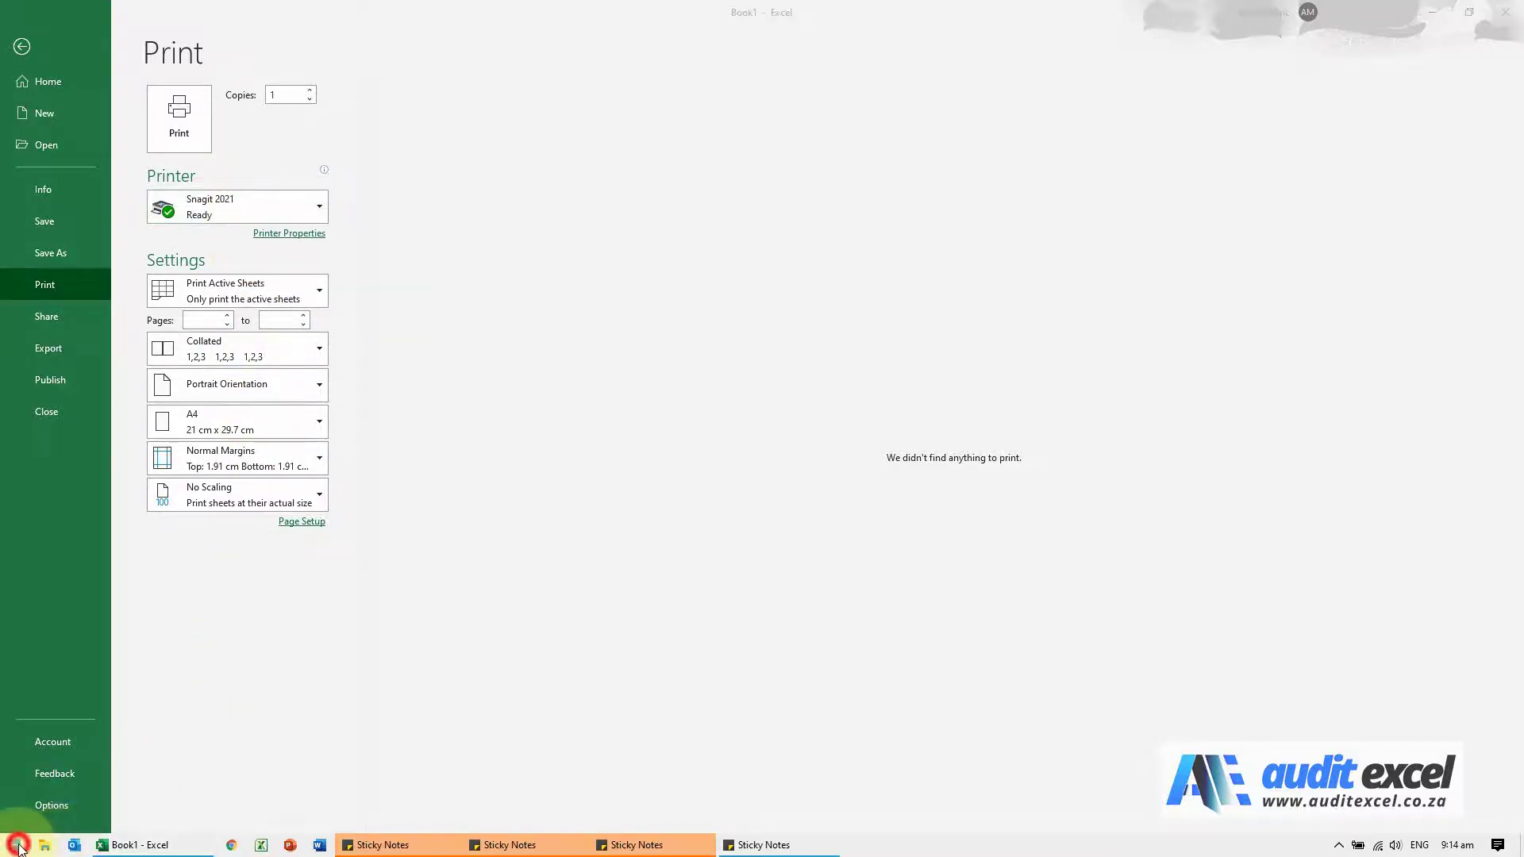
pyautogui.write('print')
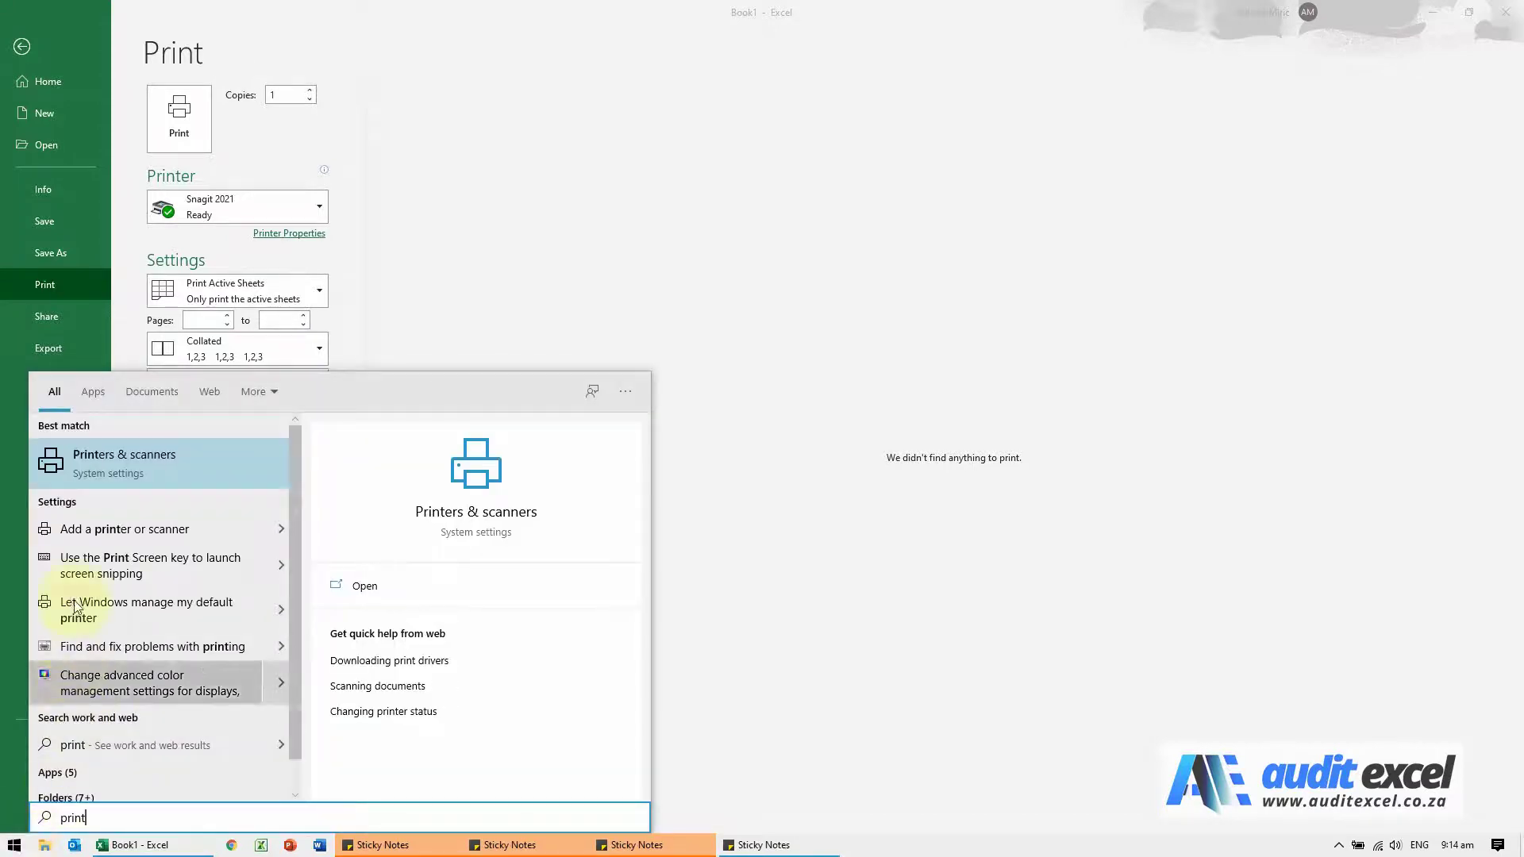
pyautogui.click(98, 462)
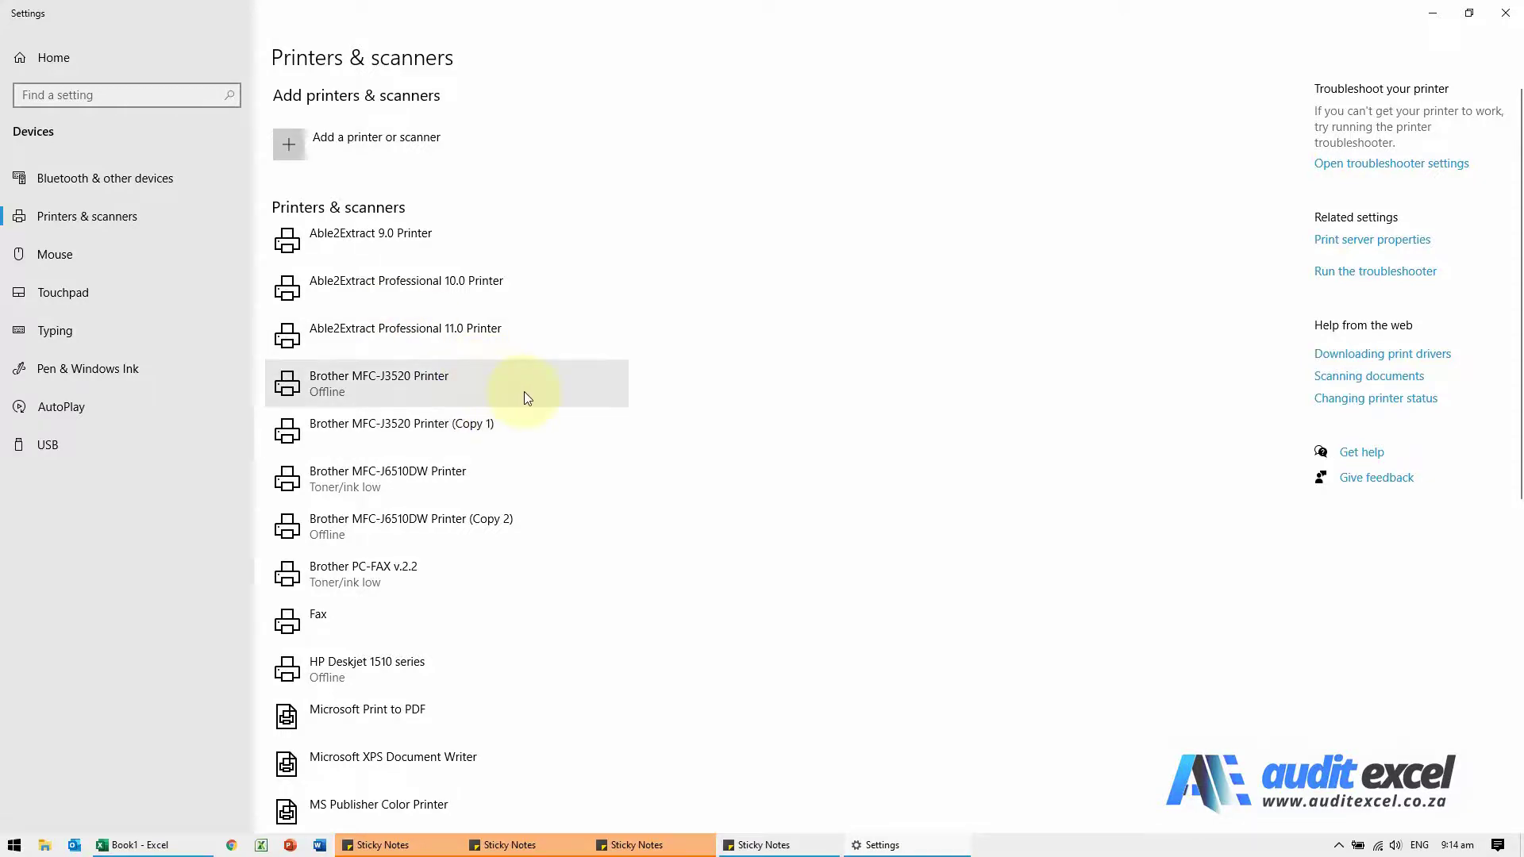
# Uncheck 'Let Windows manage my default printer' and review Snagit 2020's management page
pyautogui.scroll(-6, 527, 395)
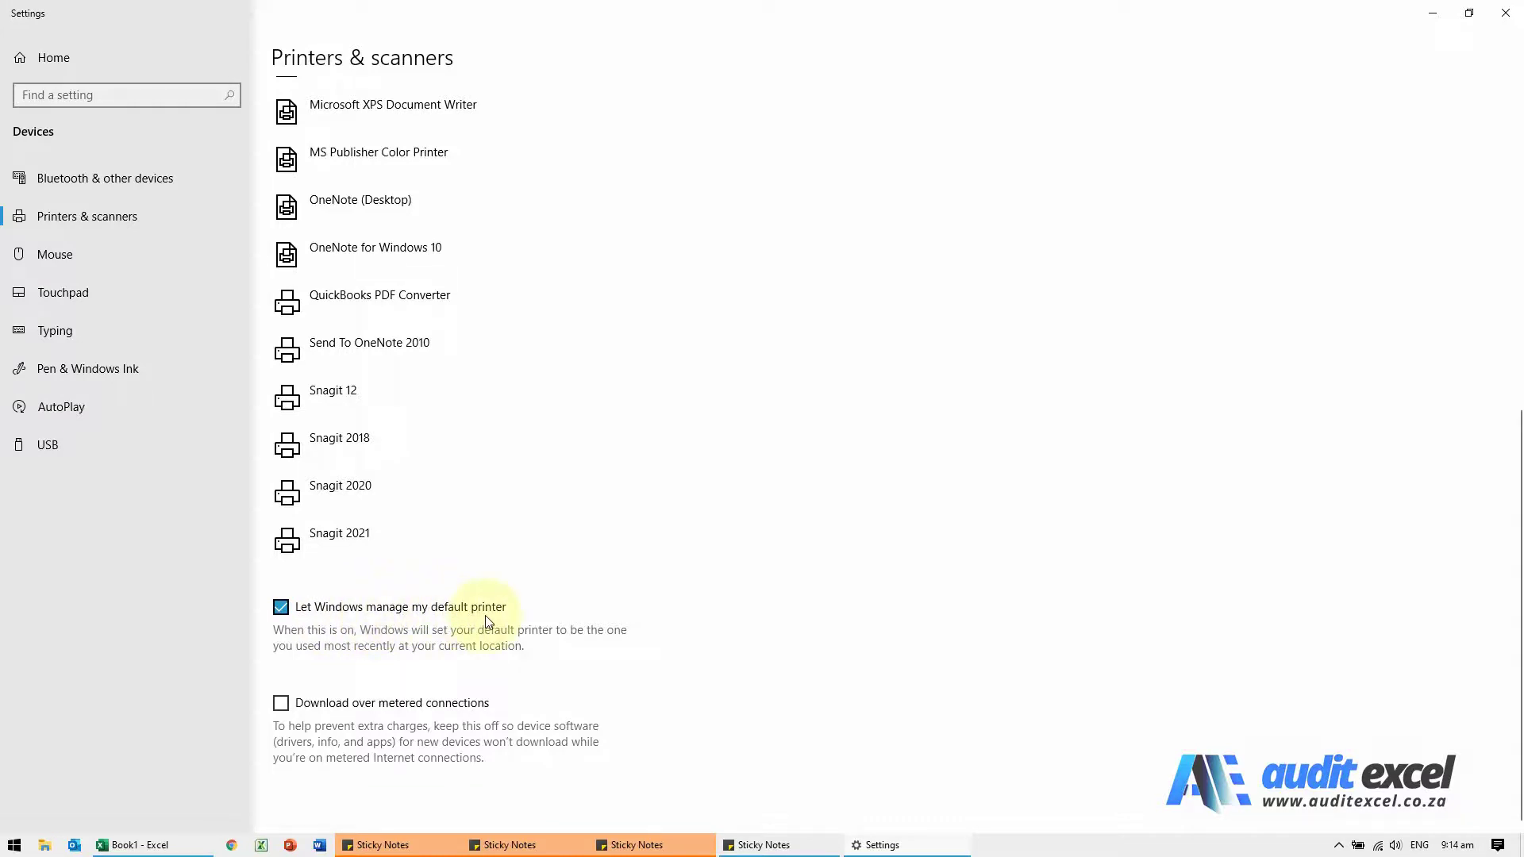
pyautogui.click(282, 609)
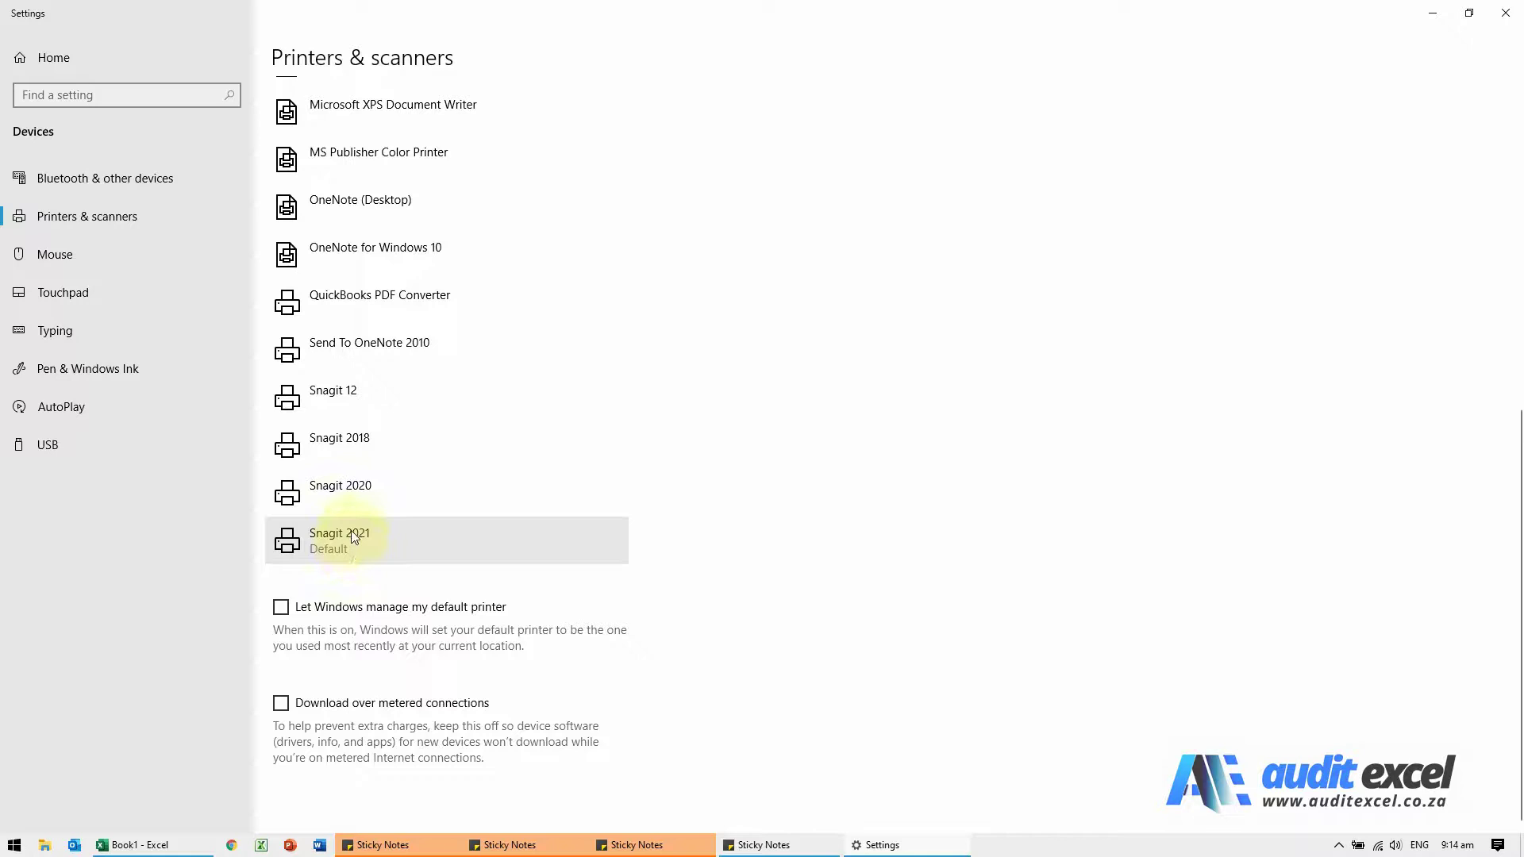
pyautogui.click(349, 489)
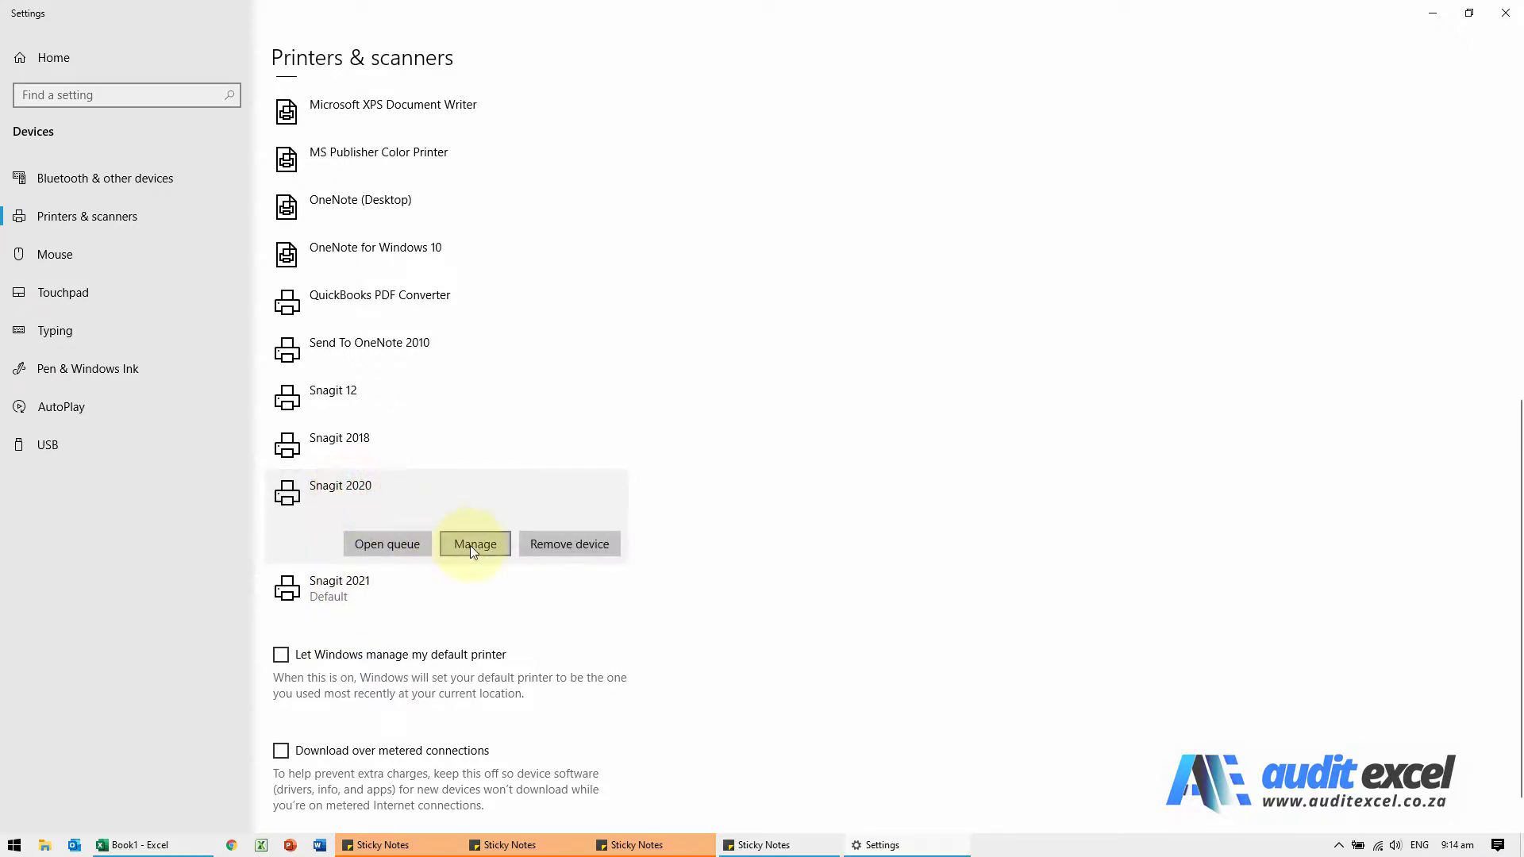
pyautogui.click(470, 545)
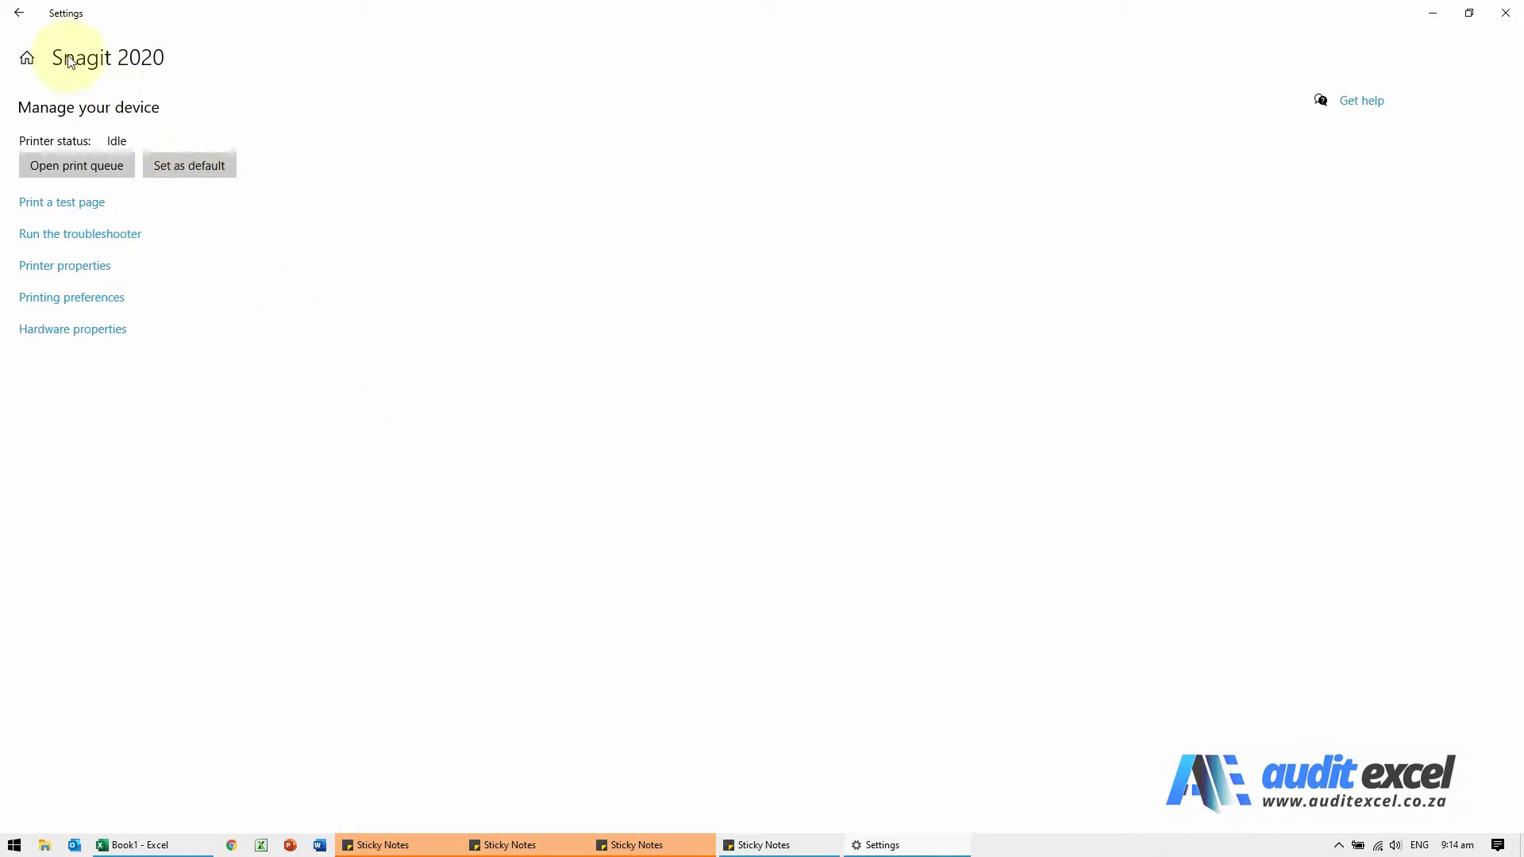
pyautogui.click(19, 13)
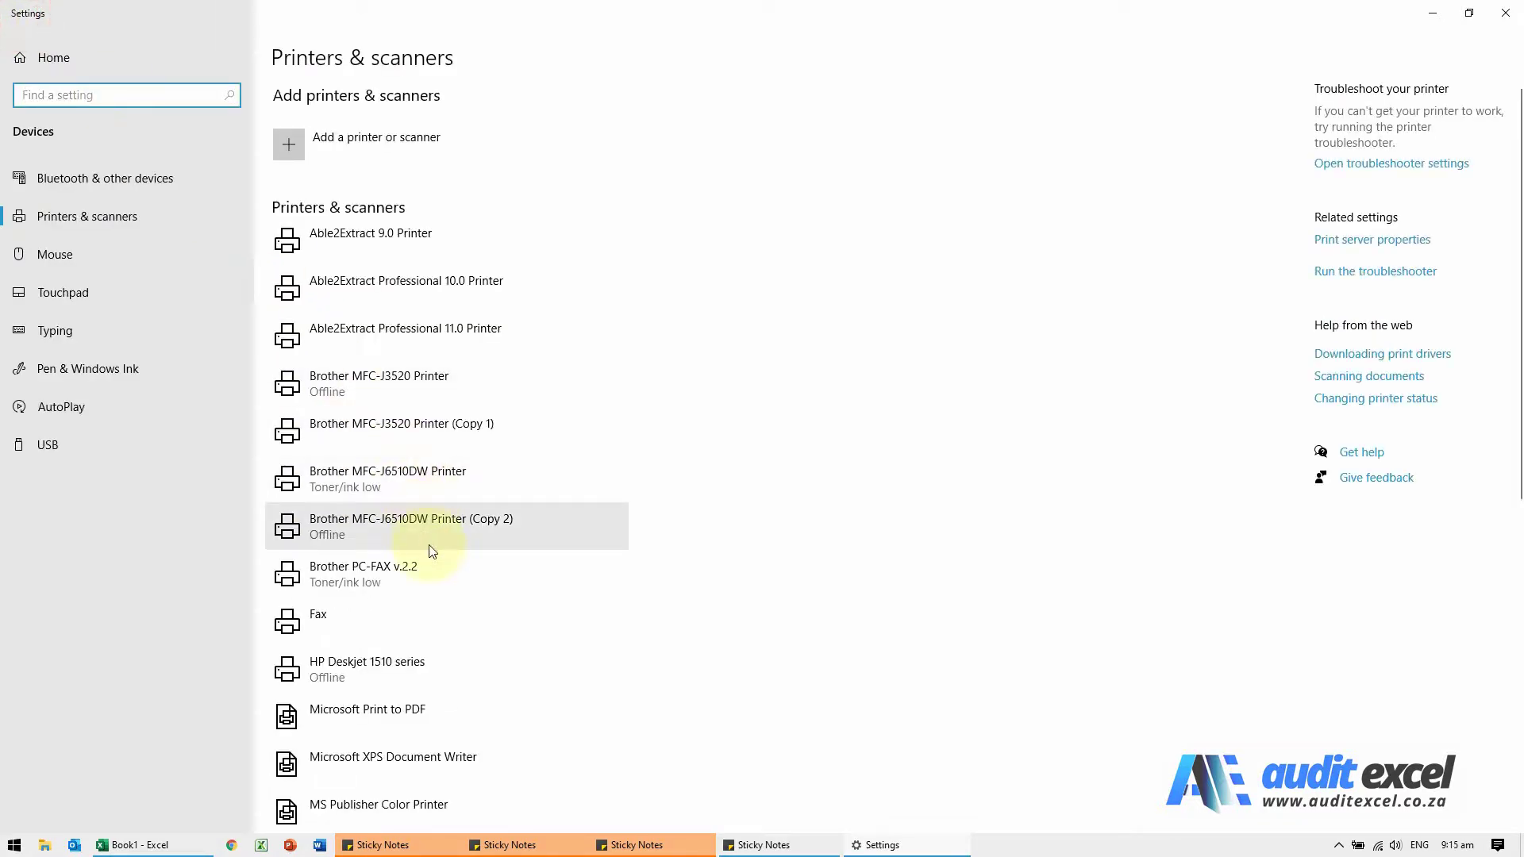